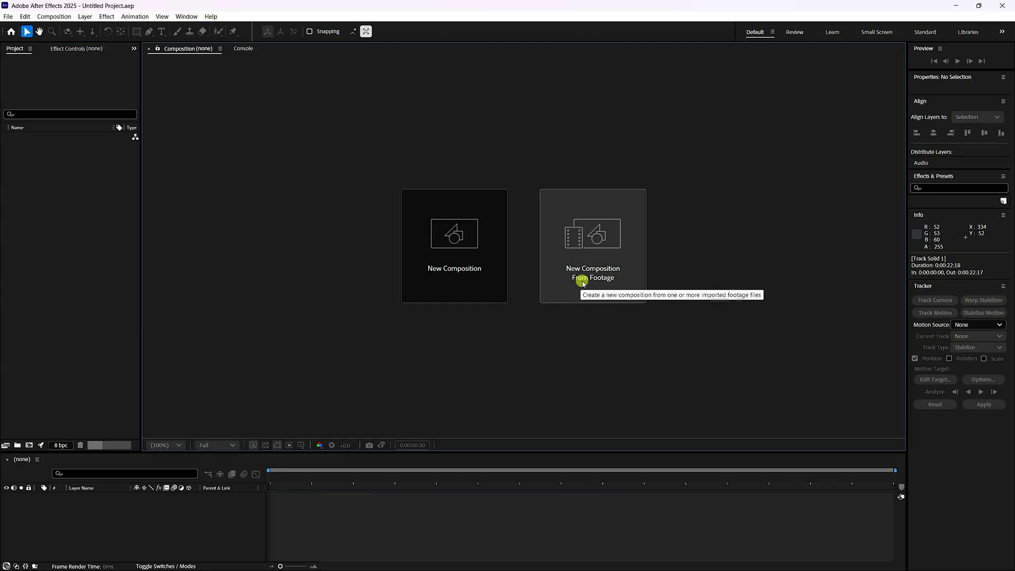
Step: Create a new composition from the footage file 5658058-hd_1920_1080_24fps.mp4
{"action": "left_click", "coordinate": [587, 281]}
{"action": "left_click", "coordinate": [124, 214]}
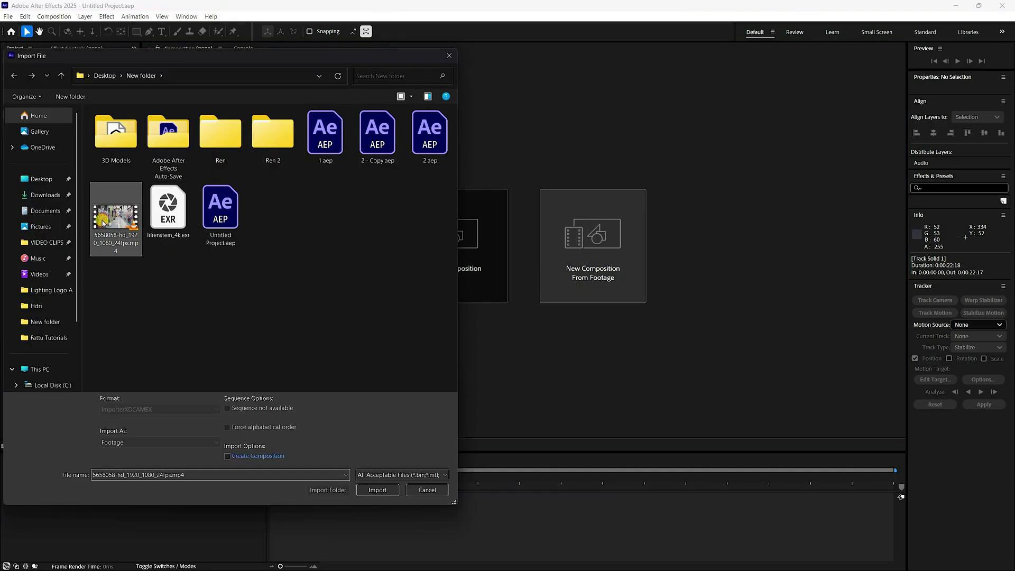
{"action": "left_click", "coordinate": [378, 490]}
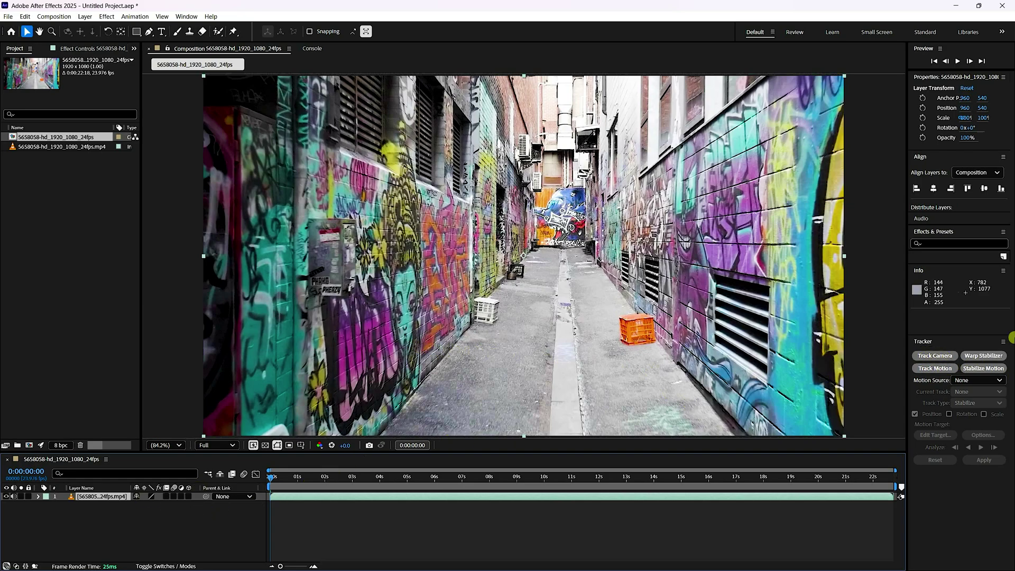
Step: Run the 3D Camera Tracker on the alley footage with Detailed Analysis enabled
{"action": "left_click", "coordinate": [934, 355]}
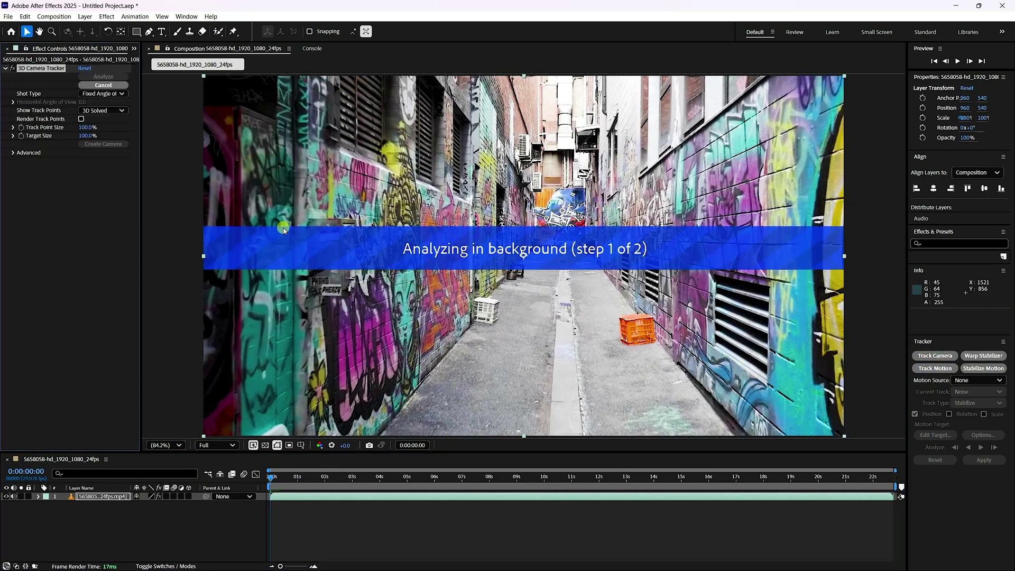
{"action": "left_click", "coordinate": [13, 152]}
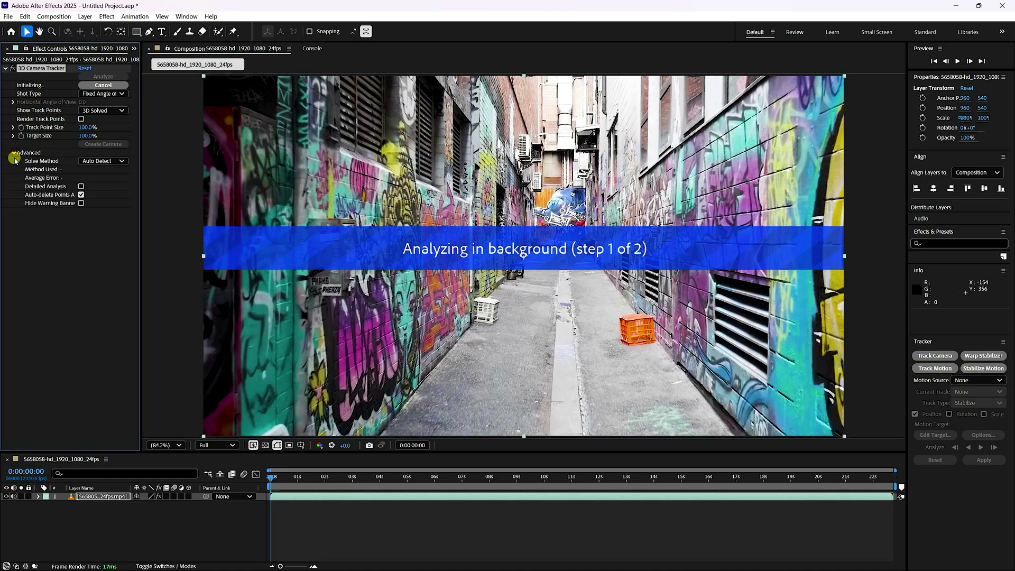
{"action": "left_click", "coordinate": [81, 186]}
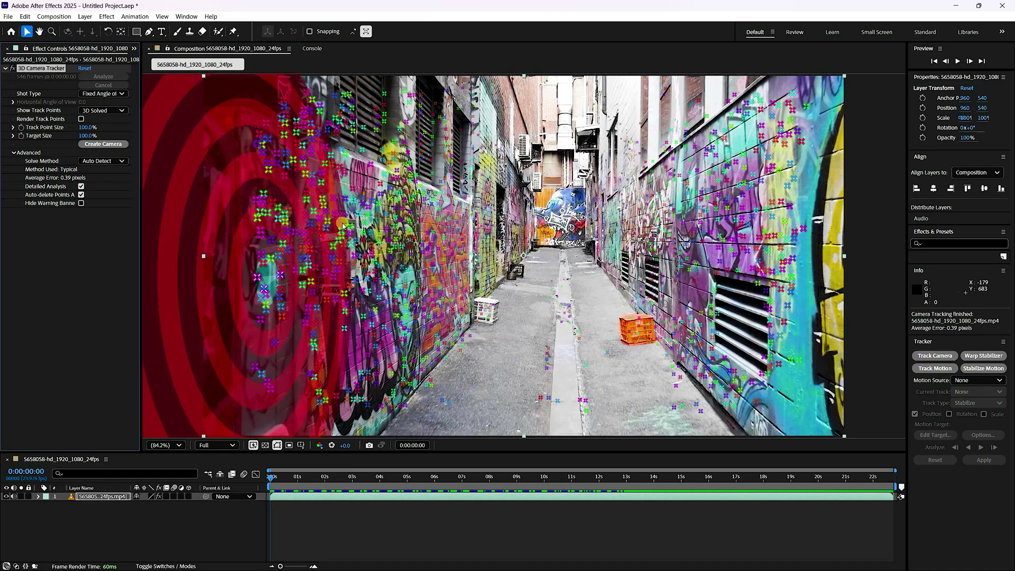
Step: Set the ground plane and origin from the track-point target lying flat on the alley floor
{"action": "left_click", "coordinate": [555, 370]}
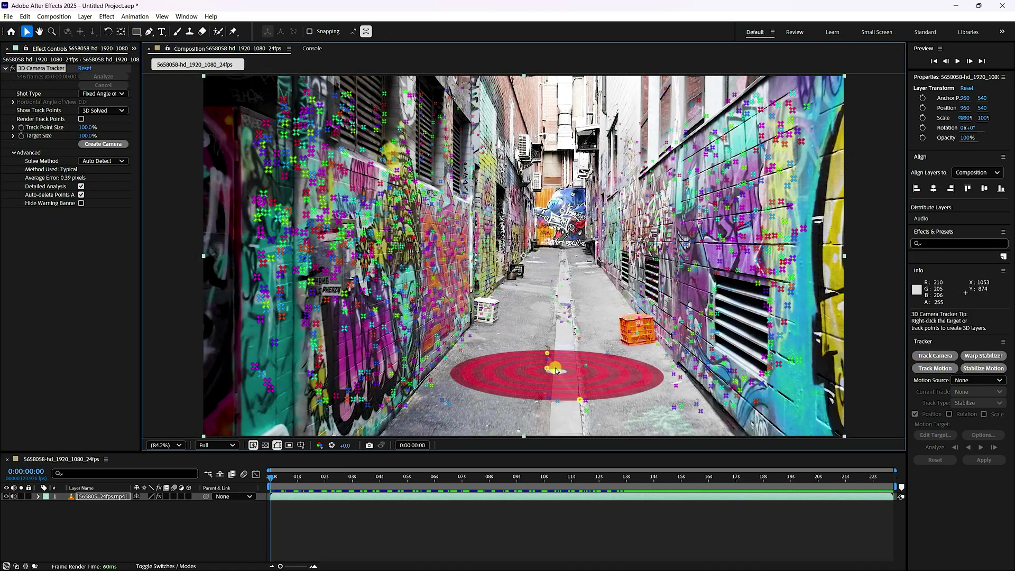
{"action": "right_click", "coordinate": [555, 370]}
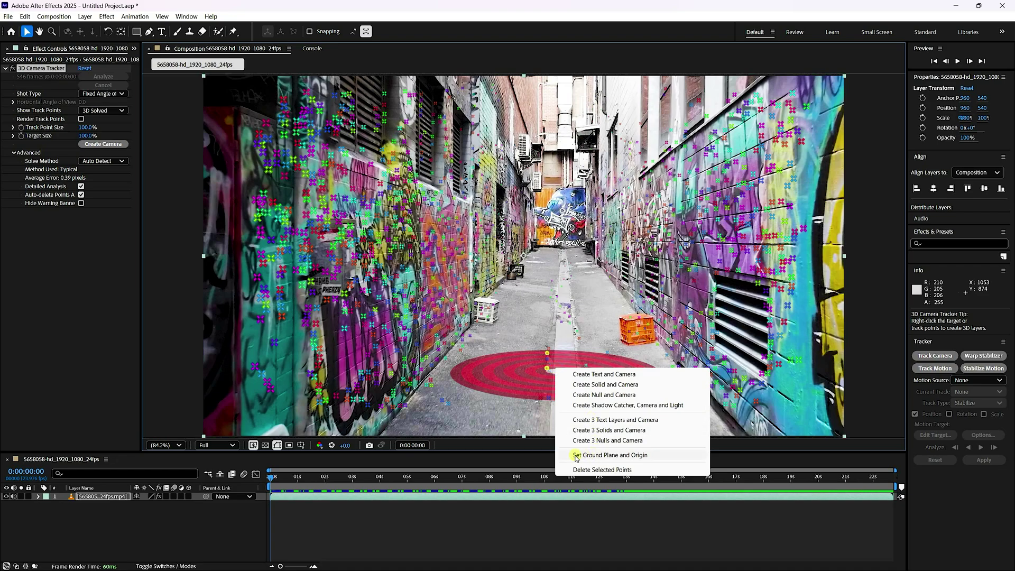
{"action": "left_click", "coordinate": [619, 455]}
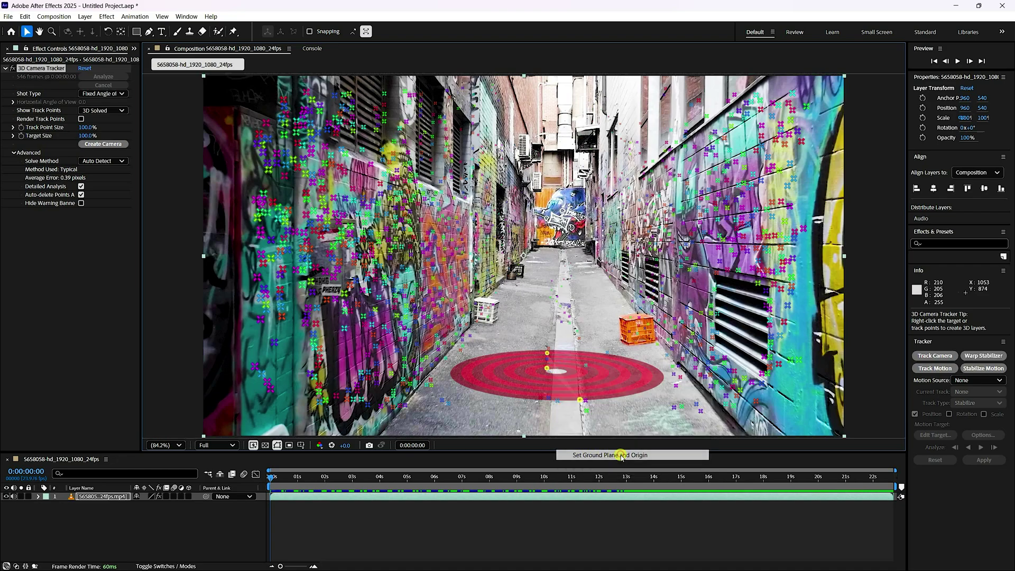
Step: Create a solid and camera from the same floor target and deselect the layers
{"action": "right_click", "coordinate": [557, 367]}
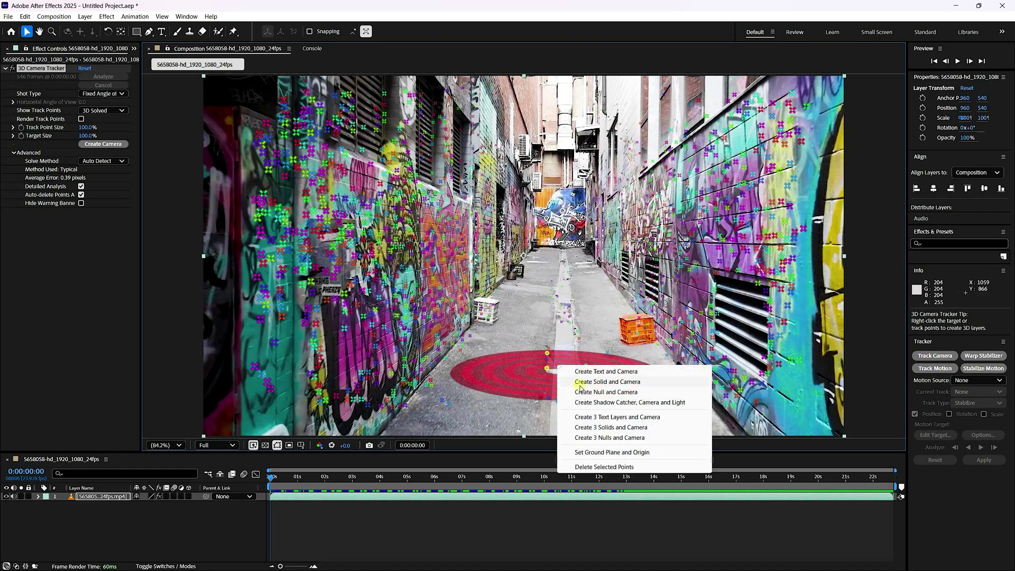
{"action": "left_click", "coordinate": [616, 383]}
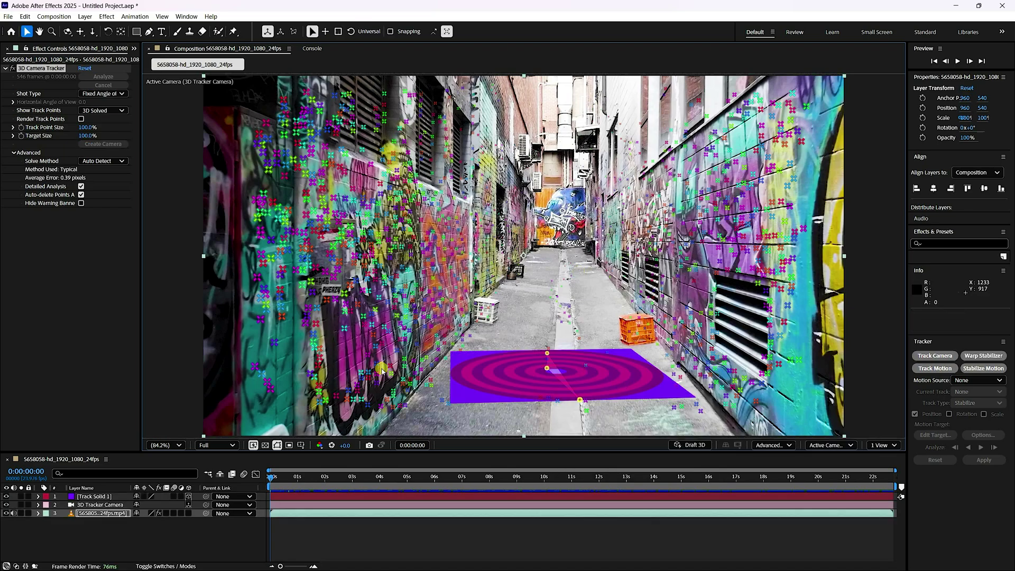
{"action": "left_click", "coordinate": [420, 541]}
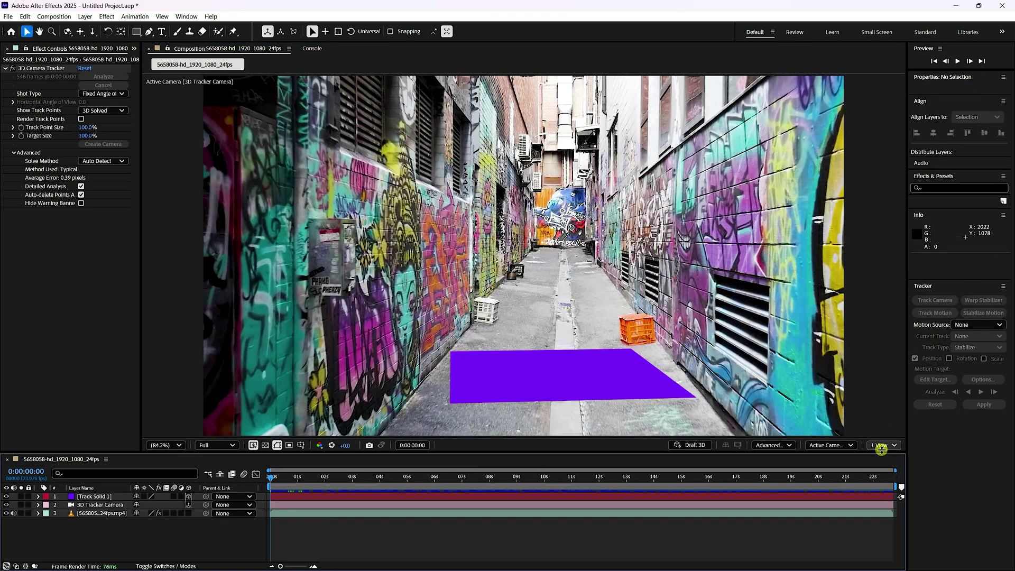
Step: Split the composition viewer into two views, with the second showing the Top view zoomed out to 25%
{"action": "left_click", "coordinate": [882, 450]}
{"action": "left_click", "coordinate": [890, 469]}
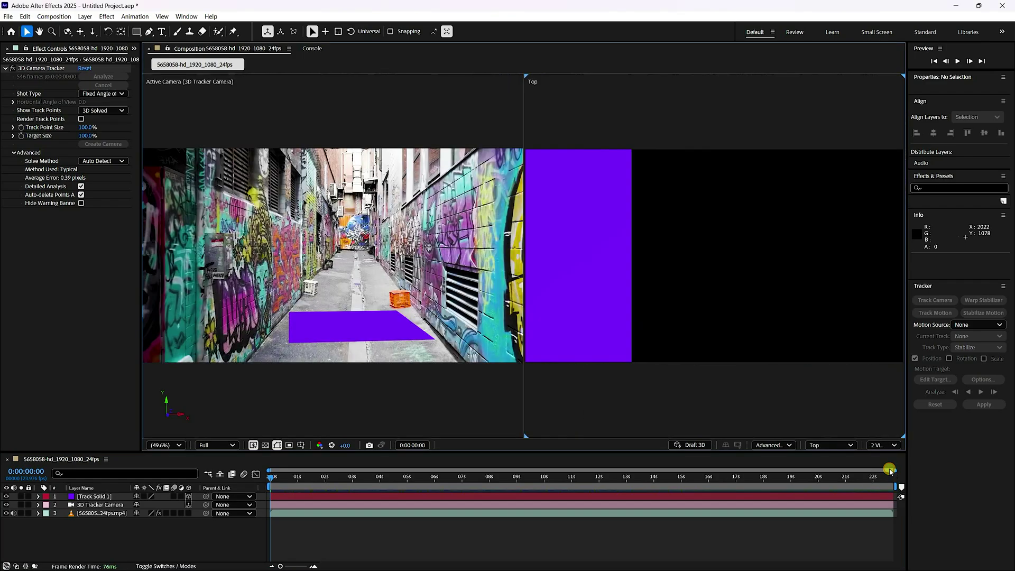
{"action": "left_click", "coordinate": [825, 445]}
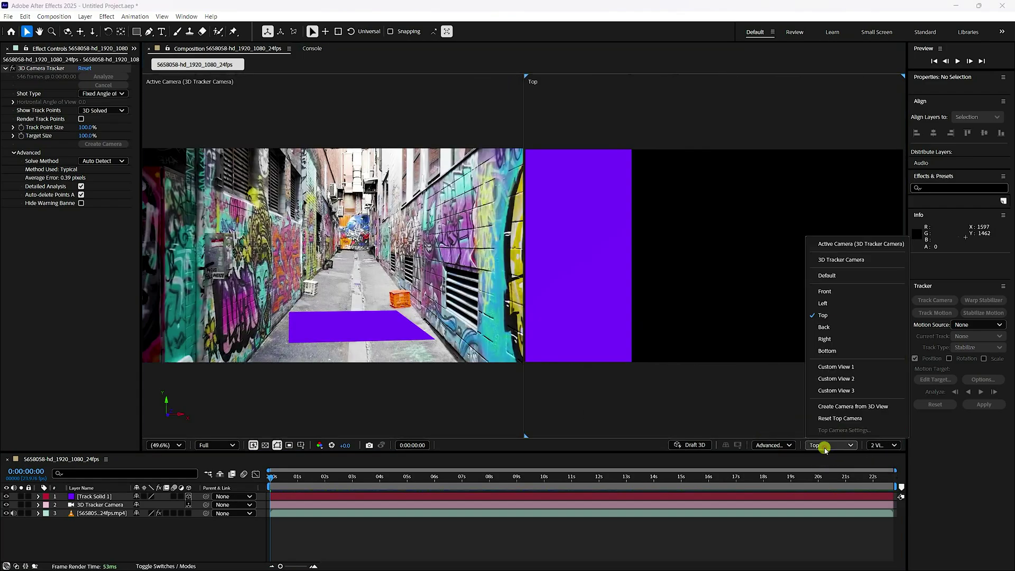
{"action": "left_click", "coordinate": [833, 316]}
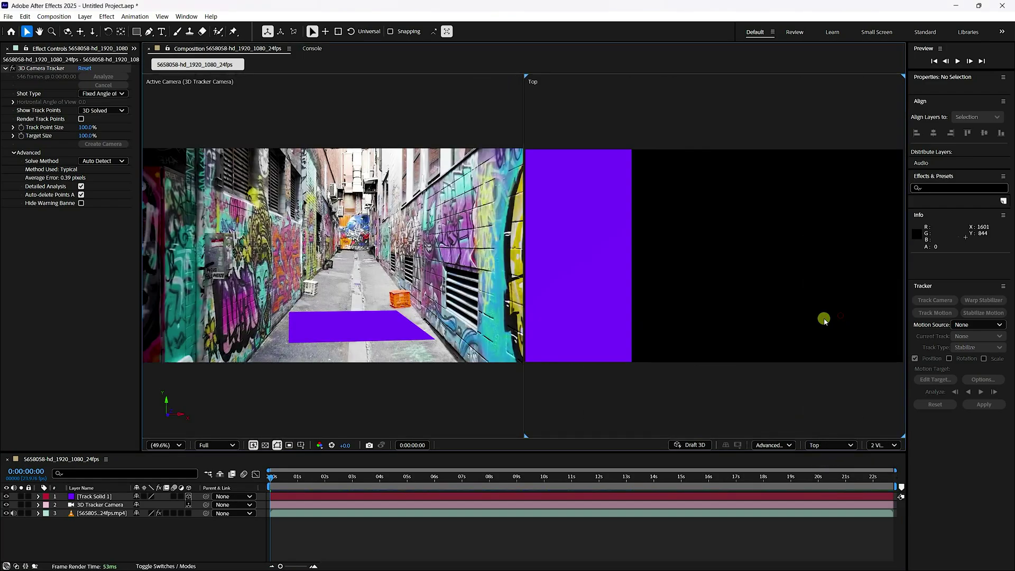
{"action": "key", "text": "comma"}
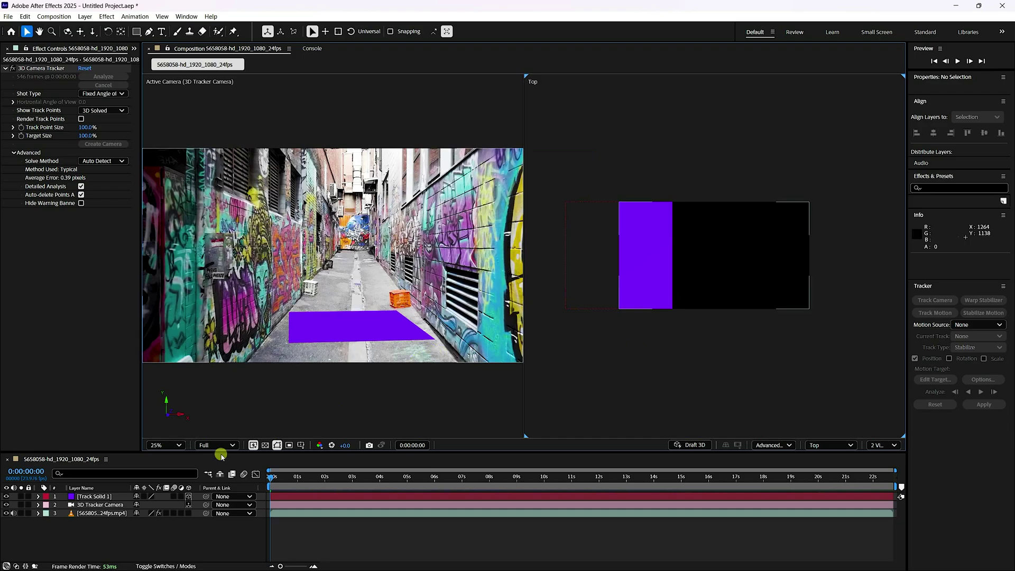
Step: Reveal the track solid's rotation properties, fit the camera view, and set the solid's Z Rotation to 11°
{"action": "left_click", "coordinate": [94, 497]}
{"action": "key", "text": "r"}
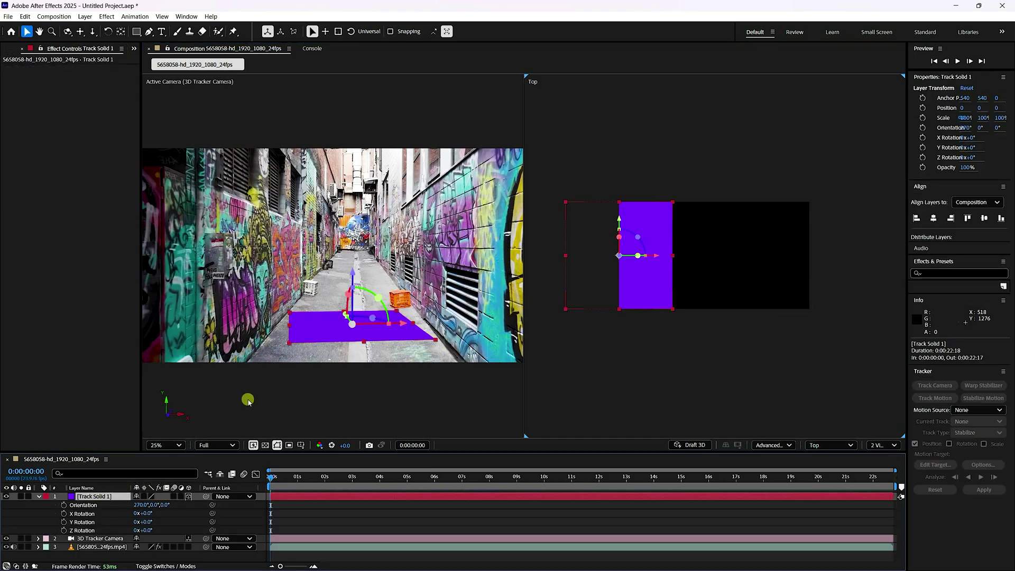
{"action": "left_click", "coordinate": [165, 444]}
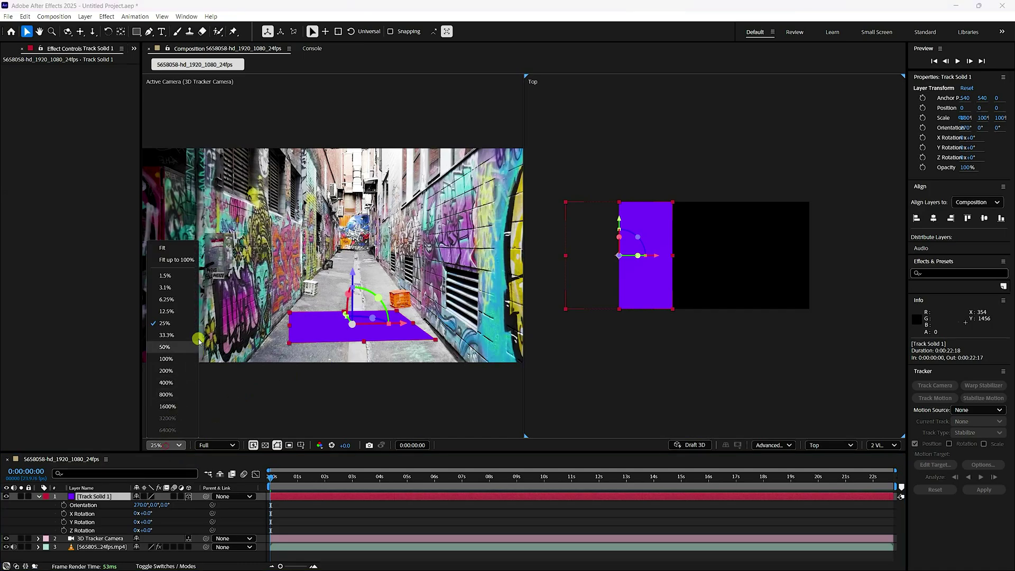
{"action": "left_click", "coordinate": [170, 260]}
{"action": "left_click", "coordinate": [201, 400]}
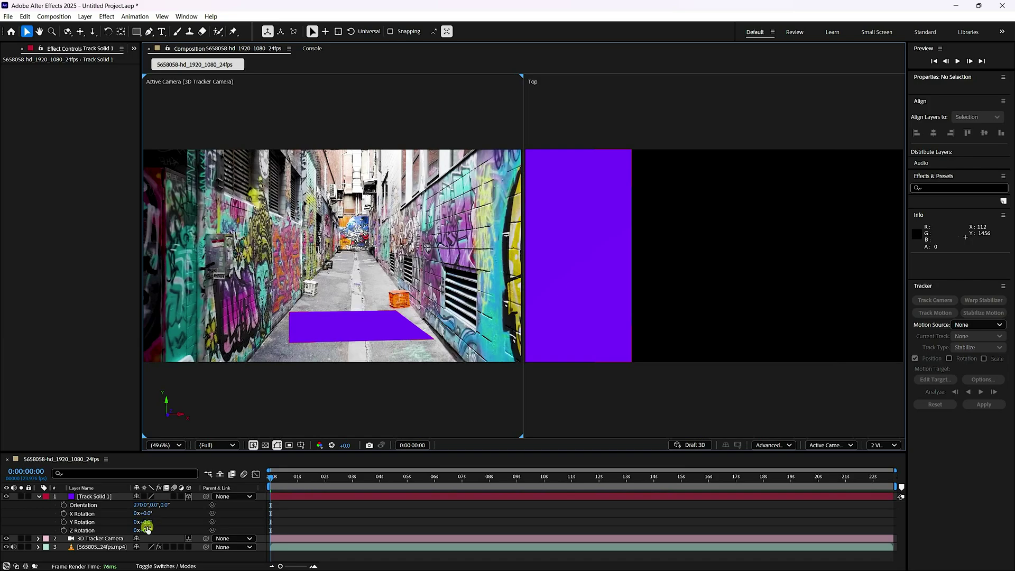
{"action": "left_click_drag", "start_coordinate": [147, 529], "coordinate": [153, 527]}
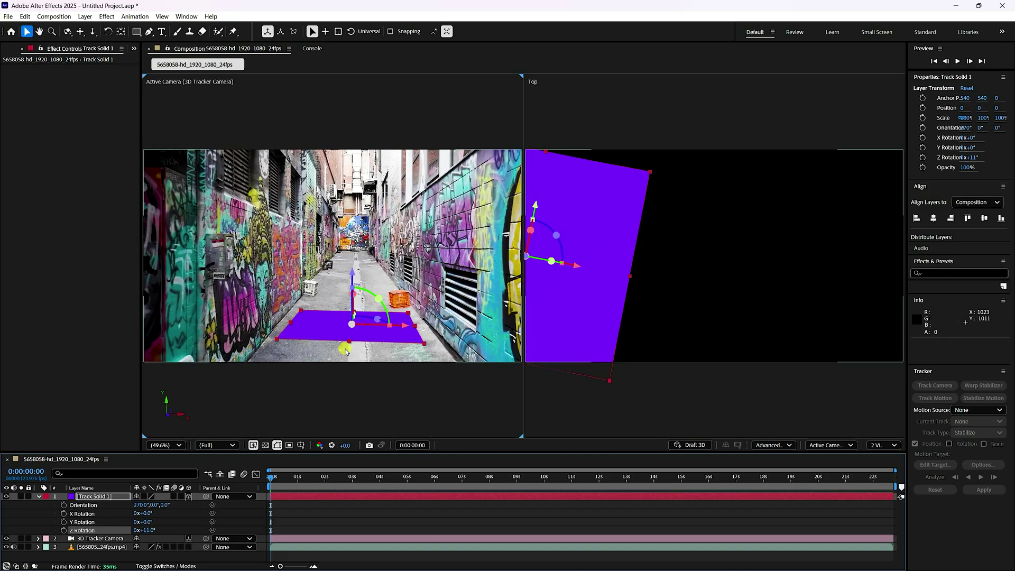
Step: Stretch the track solid lengthwise to about 871% and move it along the alley to about 662.5, 0, 3408.5
{"action": "left_click", "coordinate": [668, 390]}
{"action": "scroll", "coordinate": [668, 383], "scroll_direction": "down", "scroll_amount": 2}
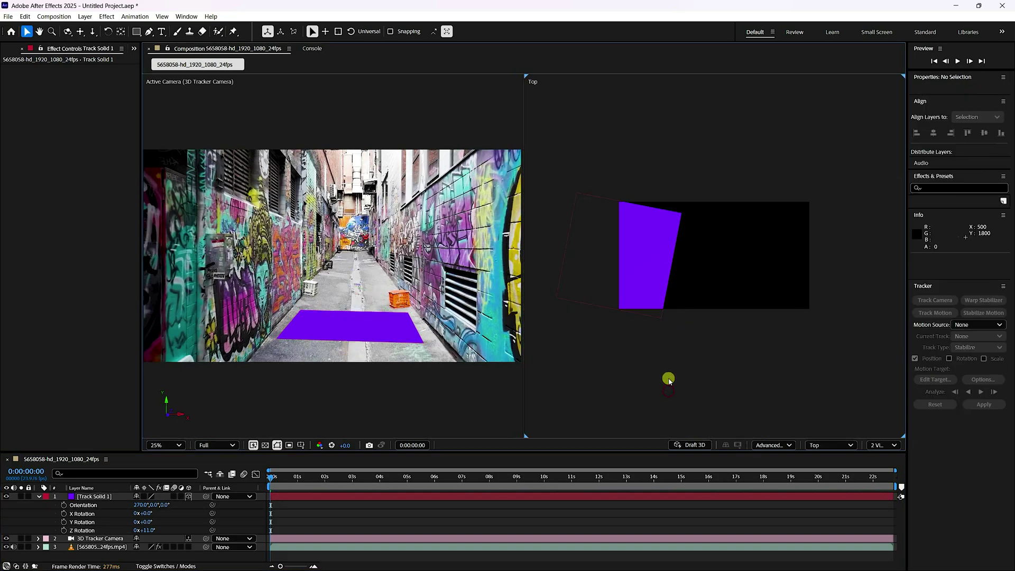
{"action": "left_click", "coordinate": [635, 276]}
{"action": "scroll", "coordinate": [653, 273], "scroll_direction": "down", "scroll_amount": 2}
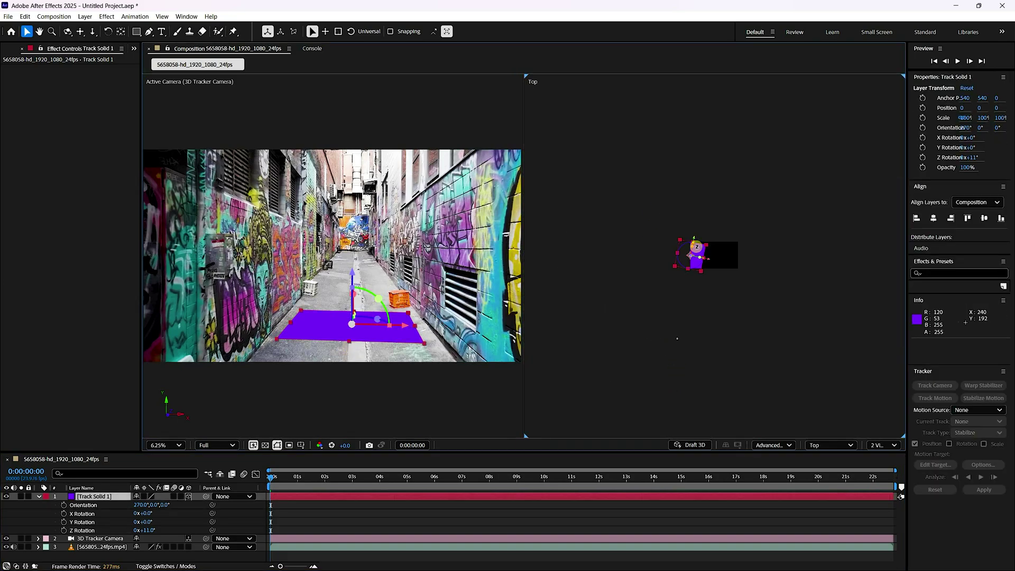
{"action": "left_click_drag", "start_coordinate": [687, 269], "coordinate": [657, 369]}
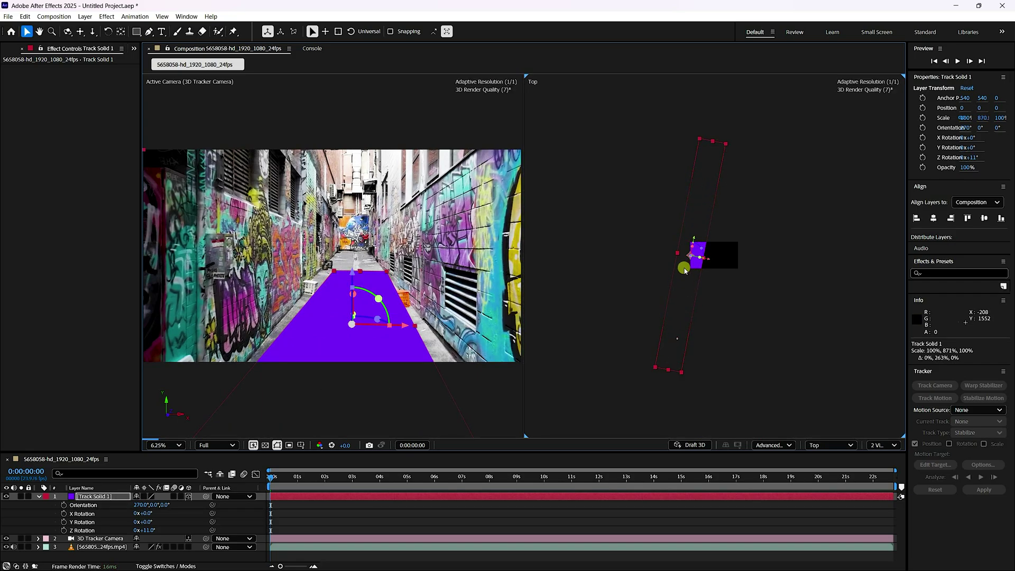
{"action": "left_click_drag", "start_coordinate": [693, 240], "coordinate": [724, 154]}
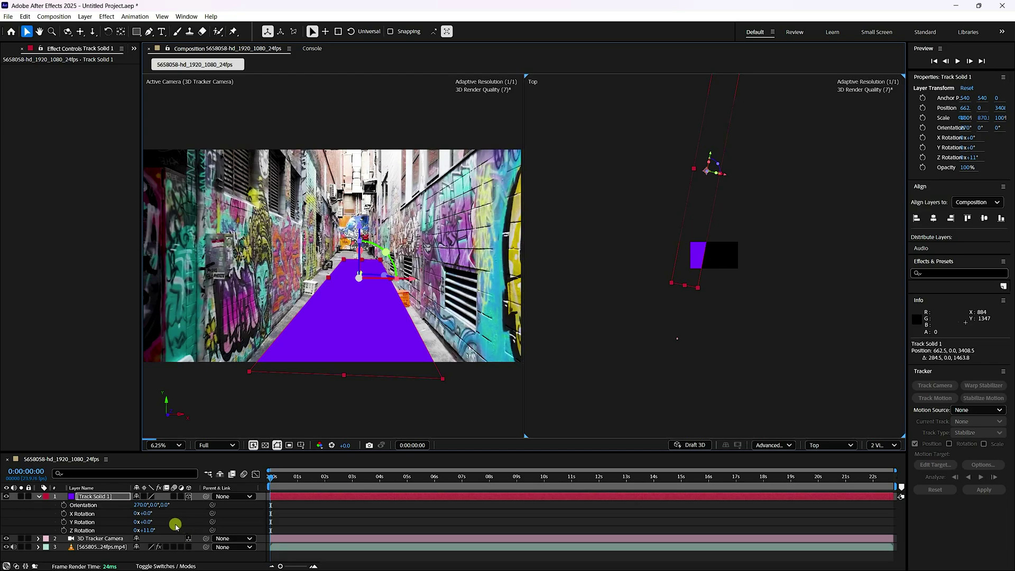
Step: Set the solid's Z Rotation to 9°, widen it to about 121%, and shift it sideways to about X 561, Z 3424.5
{"action": "left_click_drag", "start_coordinate": [150, 529], "coordinate": [147, 528]}
{"action": "left_click", "coordinate": [328, 281]}
{"action": "left_click_drag", "start_coordinate": [328, 280], "coordinate": [320, 282]}
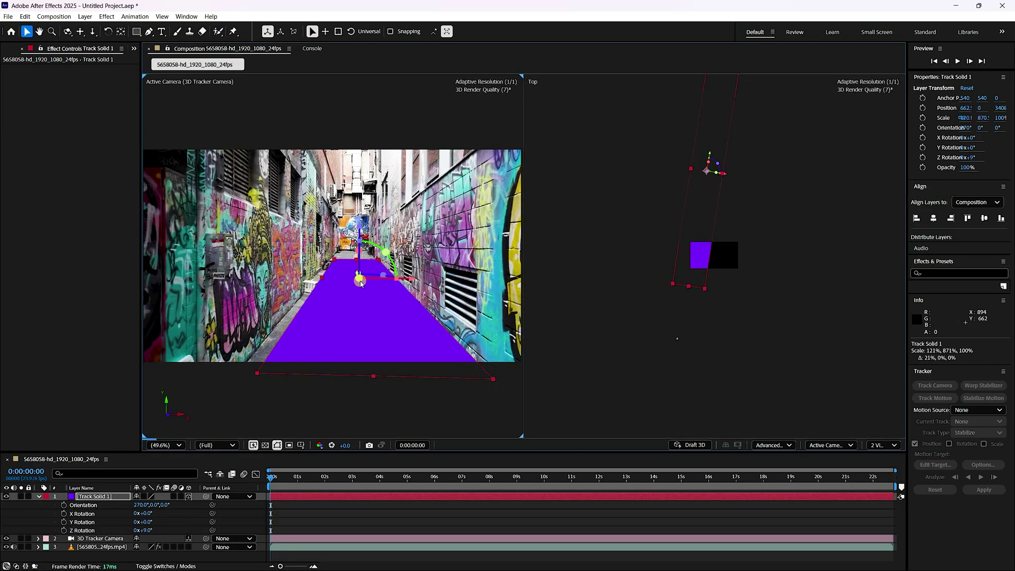
{"action": "left_click_drag", "start_coordinate": [412, 279], "coordinate": [404, 286]}
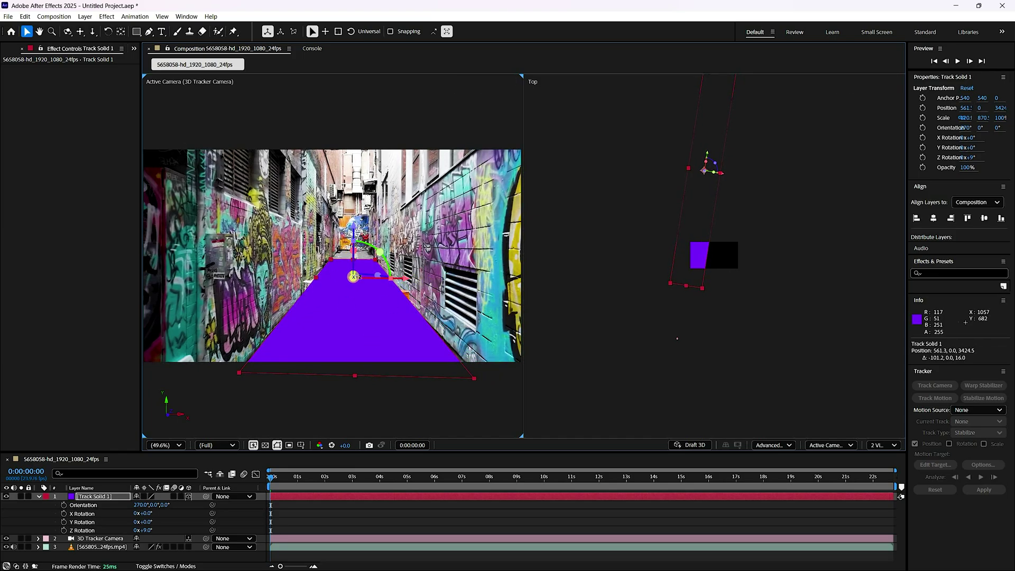
Step: Lengthen the floor solid to about 1128% and move it deeper into the alley, to about 762, 0, 4690
{"action": "scroll", "coordinate": [701, 215], "scroll_direction": "down", "scroll_amount": 3}
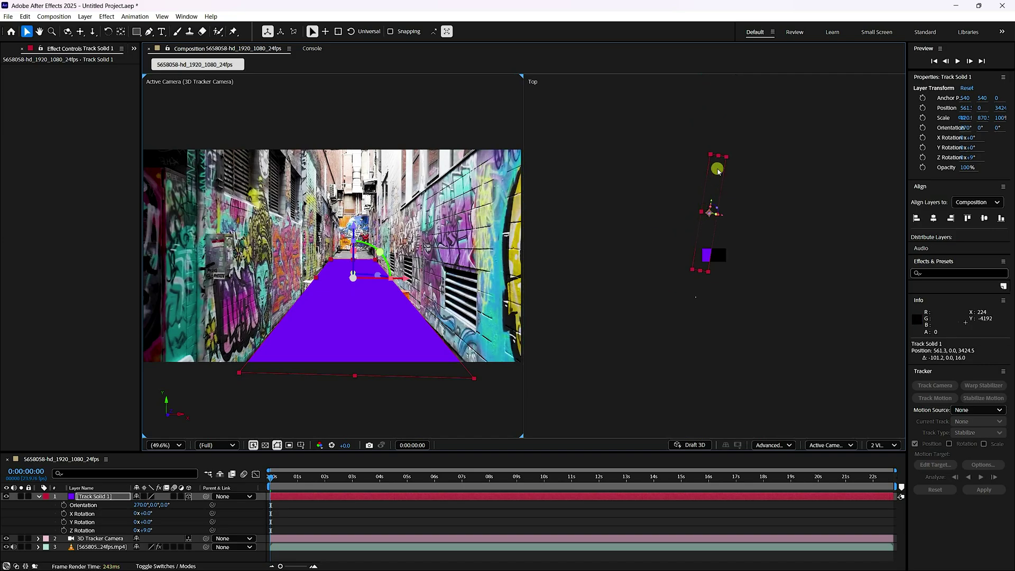
{"action": "left_click_drag", "start_coordinate": [718, 156], "coordinate": [723, 141]}
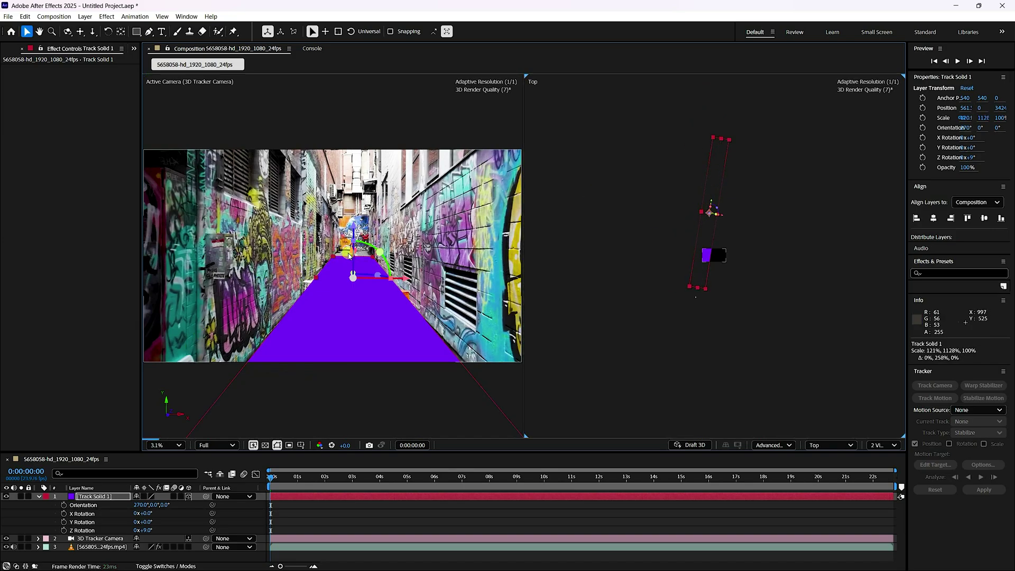
{"action": "mouse_move", "coordinate": [712, 200]}
{"action": "left_mouse_down"}
{"action": "mouse_move", "coordinate": [721, 181]}
{"action": "mouse_move", "coordinate": [705, 191]}
{"action": "left_mouse_up"}
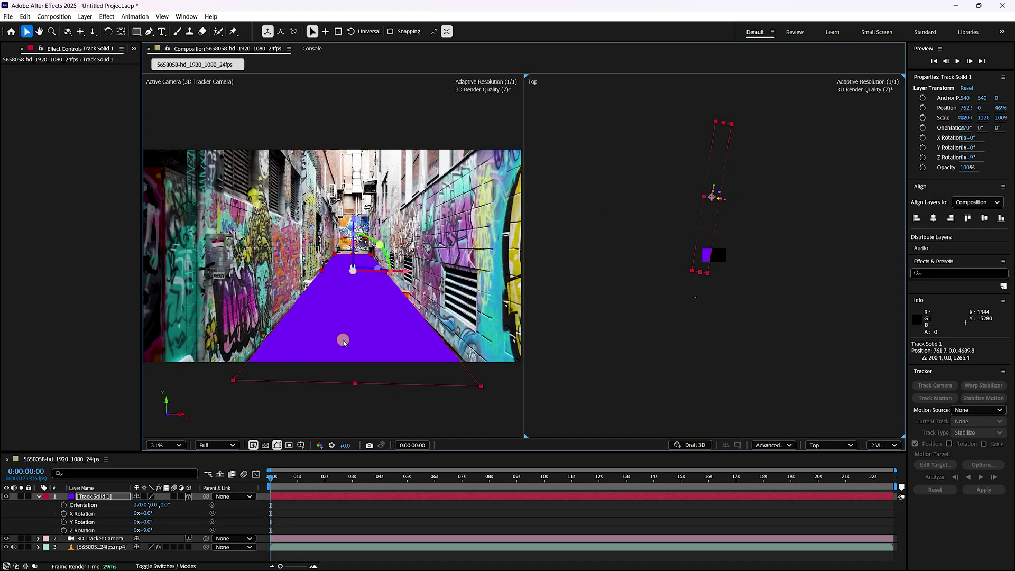
Step: Preview the composition from the first frame to check how the solid follows the alley floor
{"action": "left_click", "coordinate": [275, 484]}
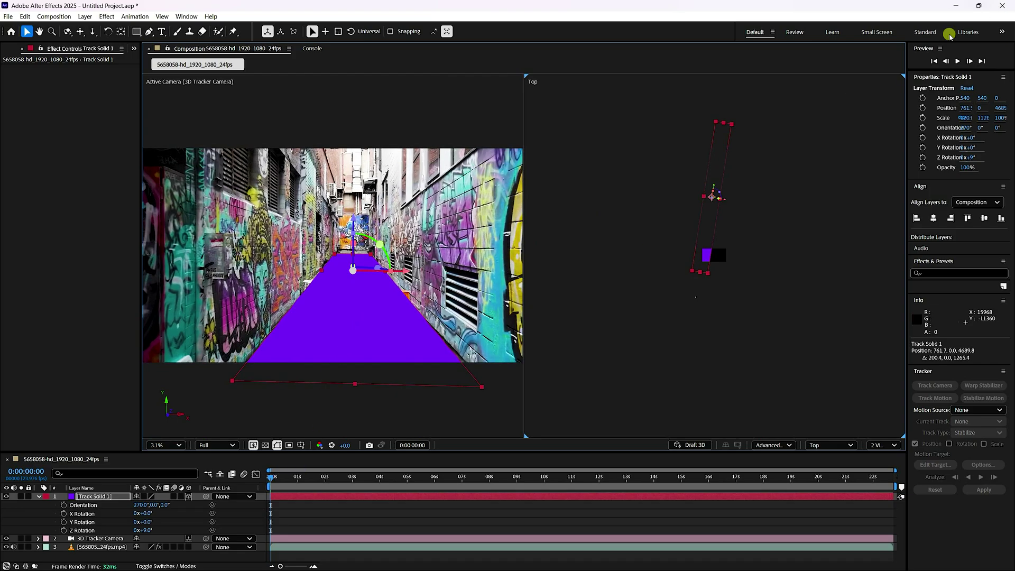
{"action": "left_click", "coordinate": [956, 61]}
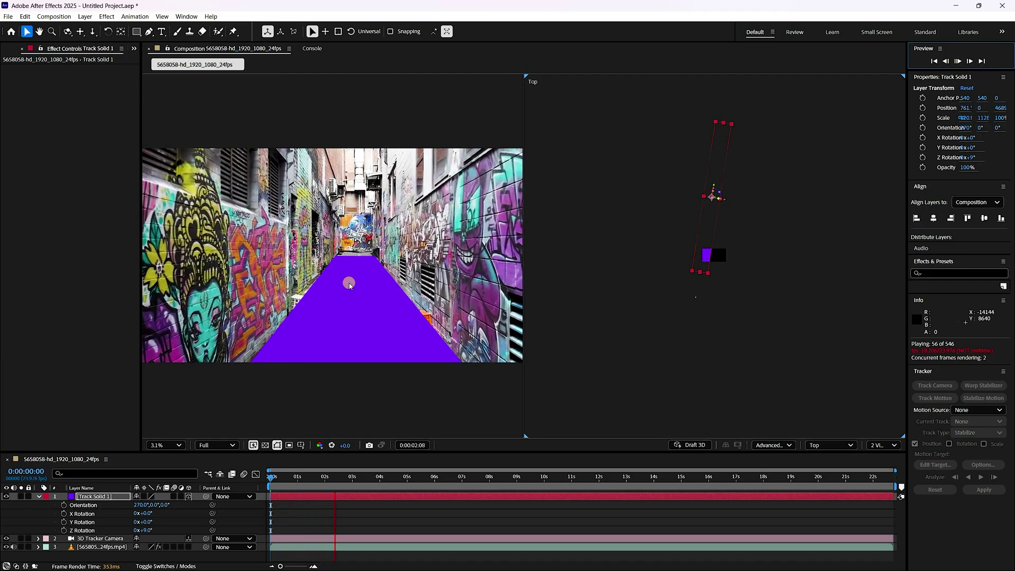
{"action": "left_click", "coordinate": [366, 287]}
{"action": "left_click", "coordinate": [414, 468]}
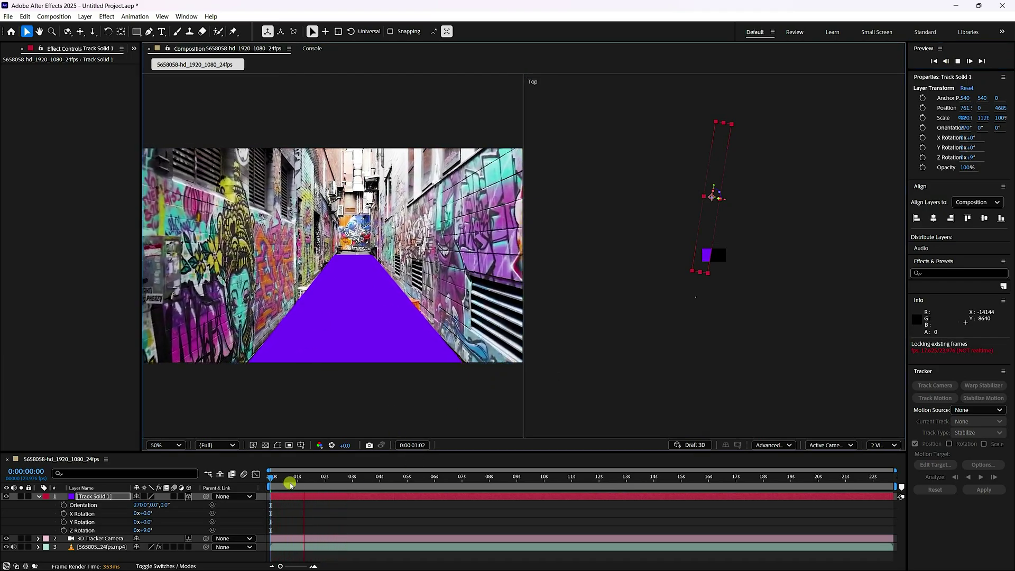
{"action": "left_click", "coordinate": [270, 475]}
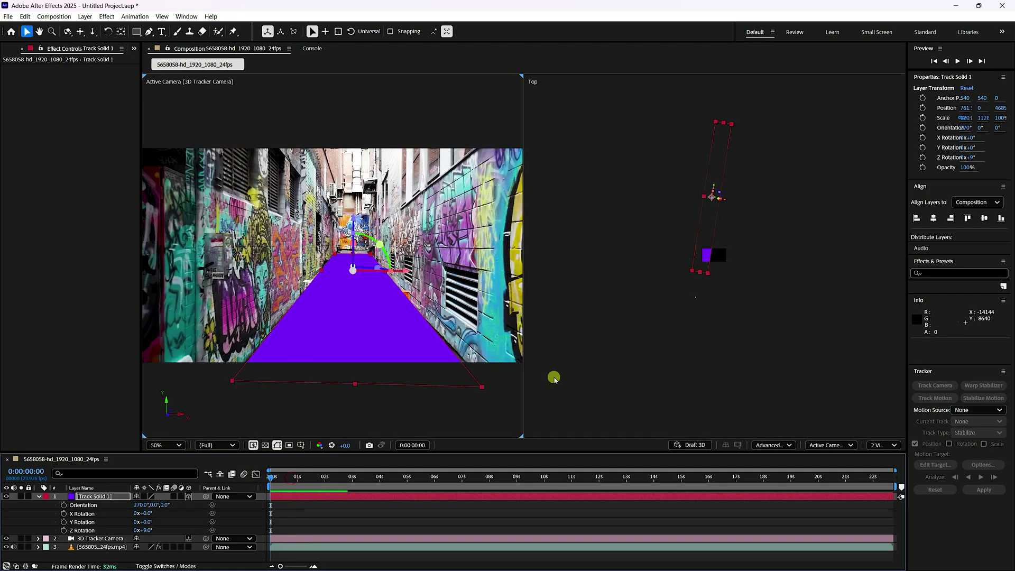
{"action": "left_click", "coordinate": [956, 61]}
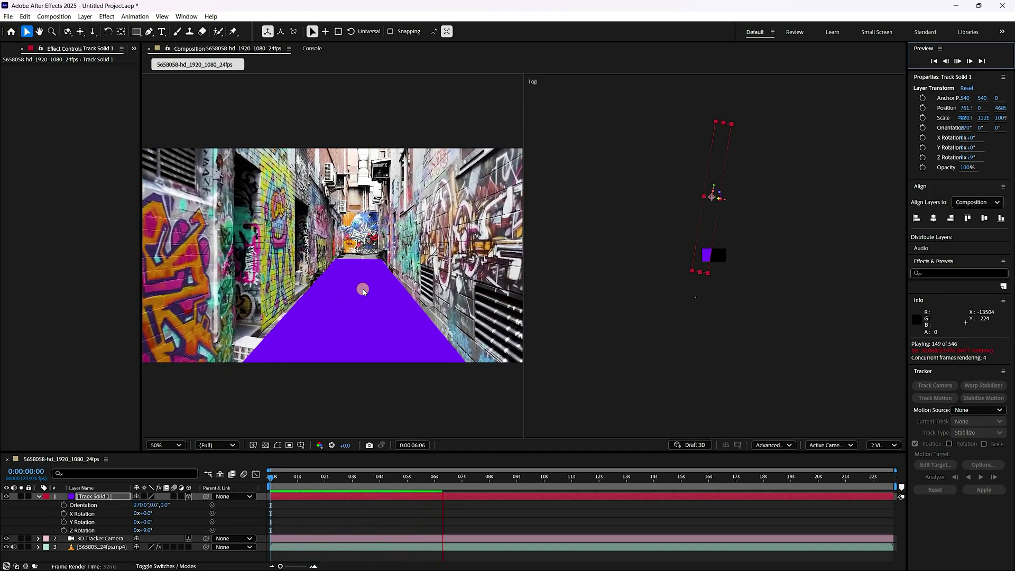
{"action": "left_click", "coordinate": [958, 61]}
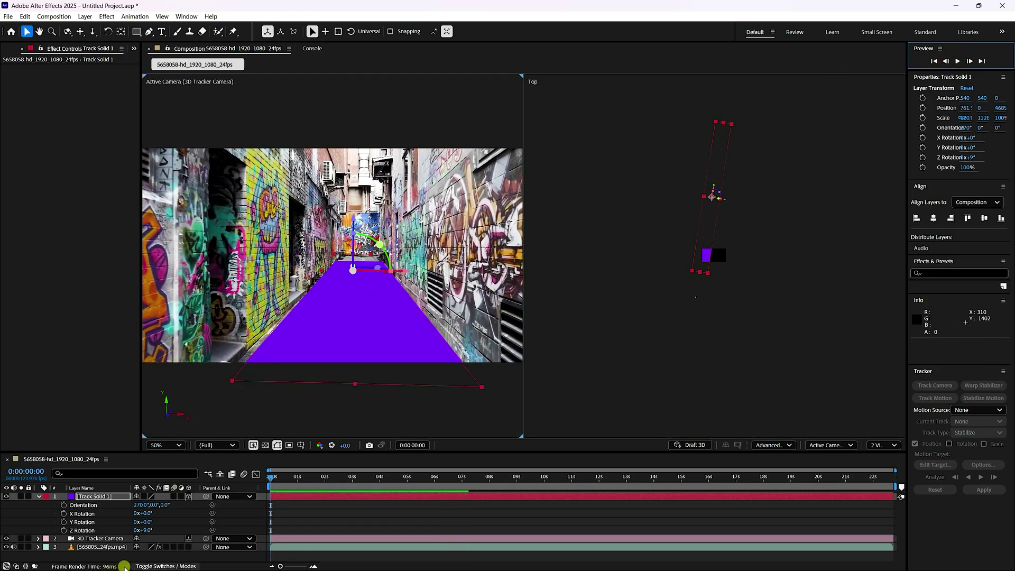
Step: Create track solids from the 3D Camera Tracker points on the left and right walls at the first frame
{"action": "left_click", "coordinate": [82, 547]}
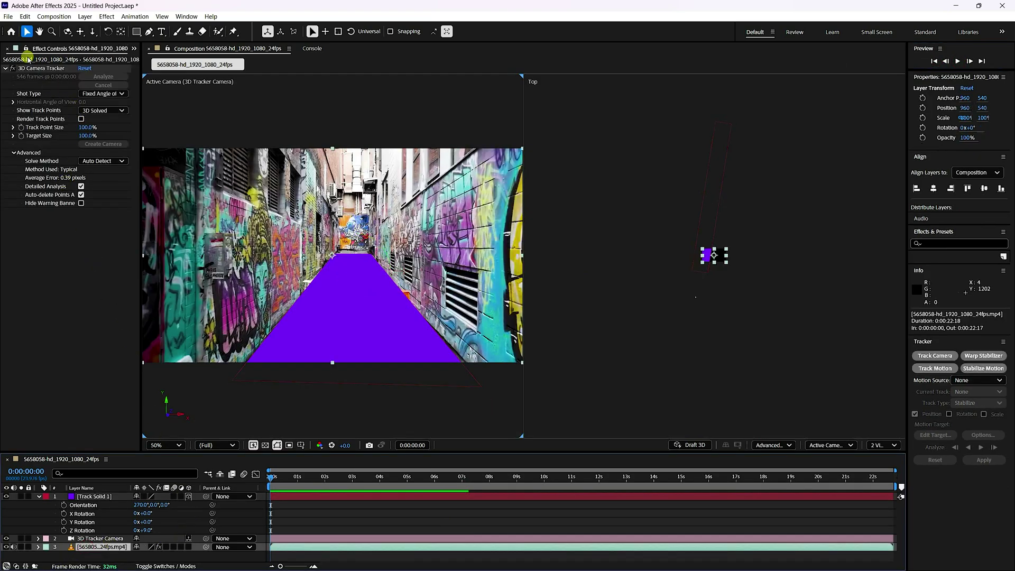
{"action": "left_click", "coordinate": [44, 69]}
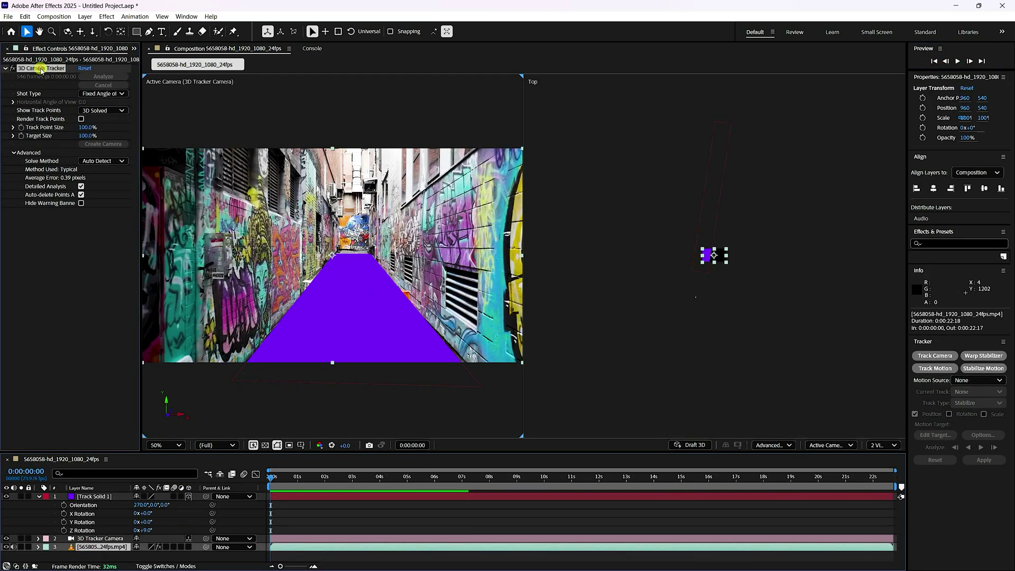
{"action": "right_click", "coordinate": [242, 259]}
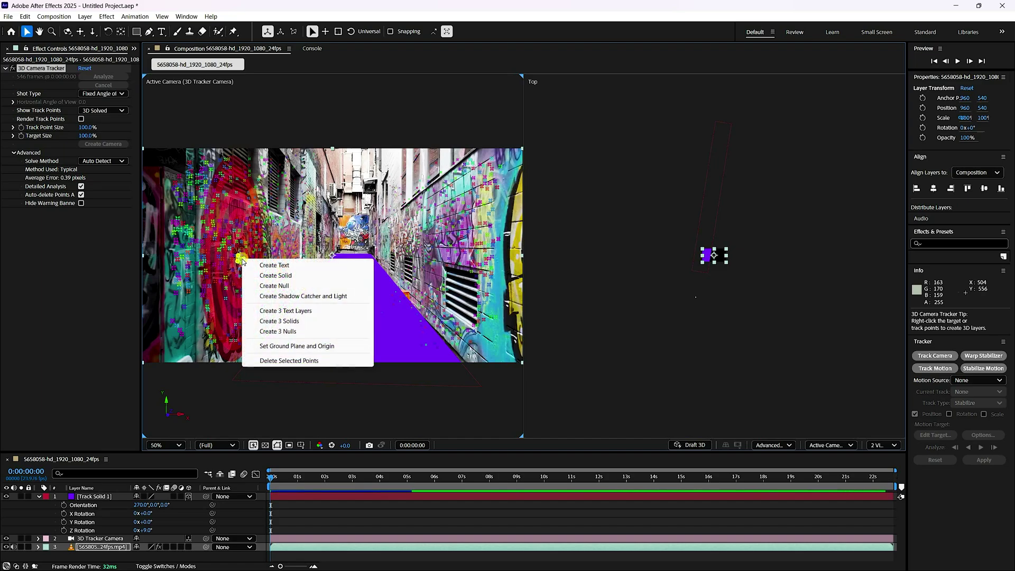
{"action": "left_click", "coordinate": [273, 279]}
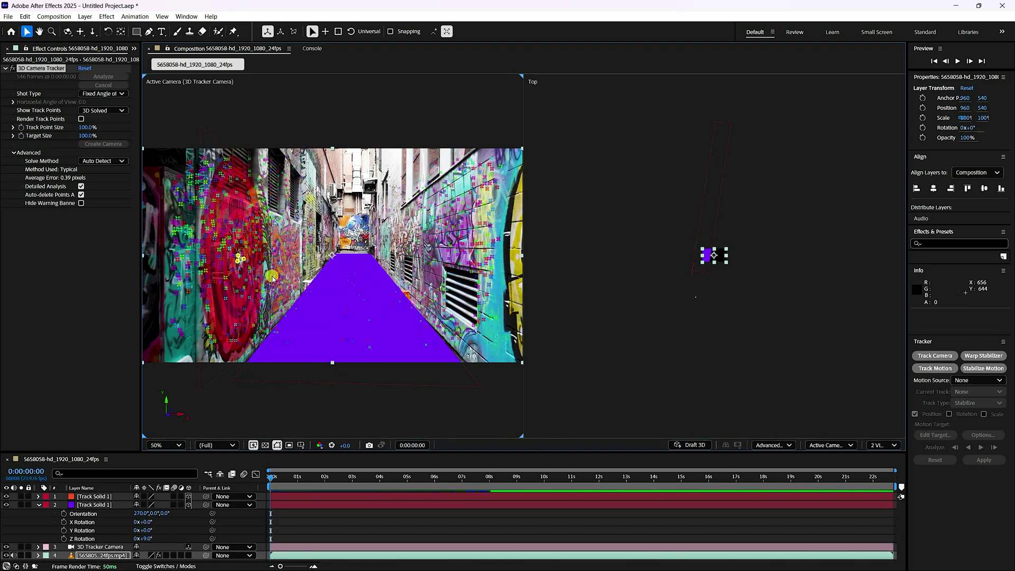
{"action": "right_click", "coordinate": [465, 248]}
{"action": "left_click", "coordinate": [495, 266]}
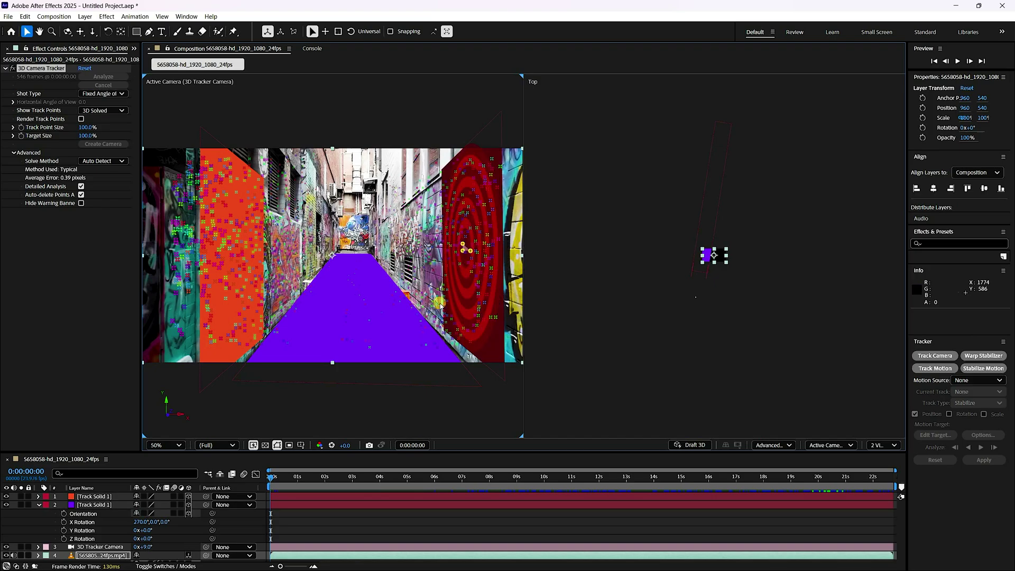
Step: At 0:00:08:19, create another track solid on the left alley wall and one on the right wall
{"action": "left_click_drag", "start_coordinate": [295, 473], "coordinate": [511, 462]}
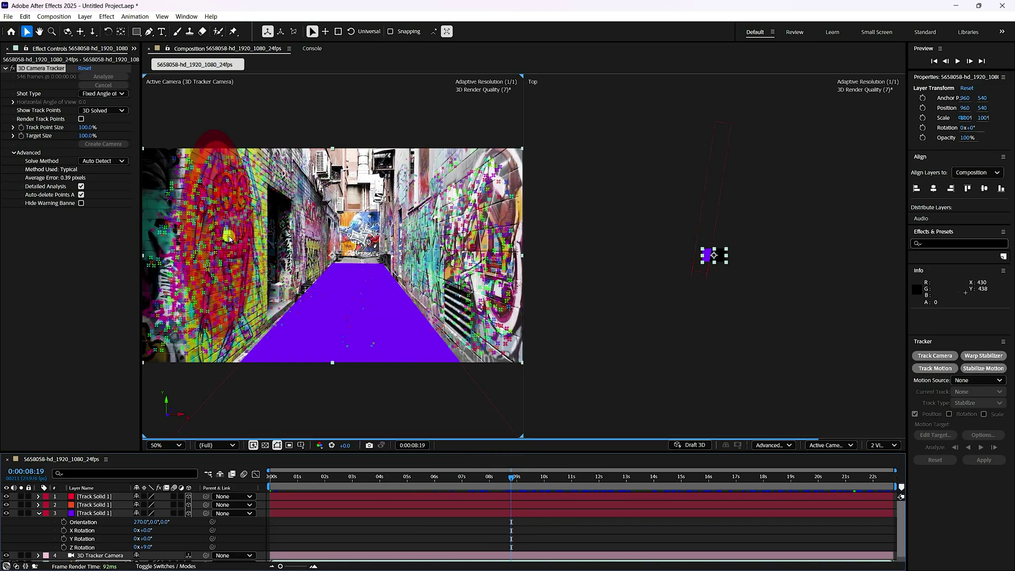
{"action": "right_click", "coordinate": [237, 237]}
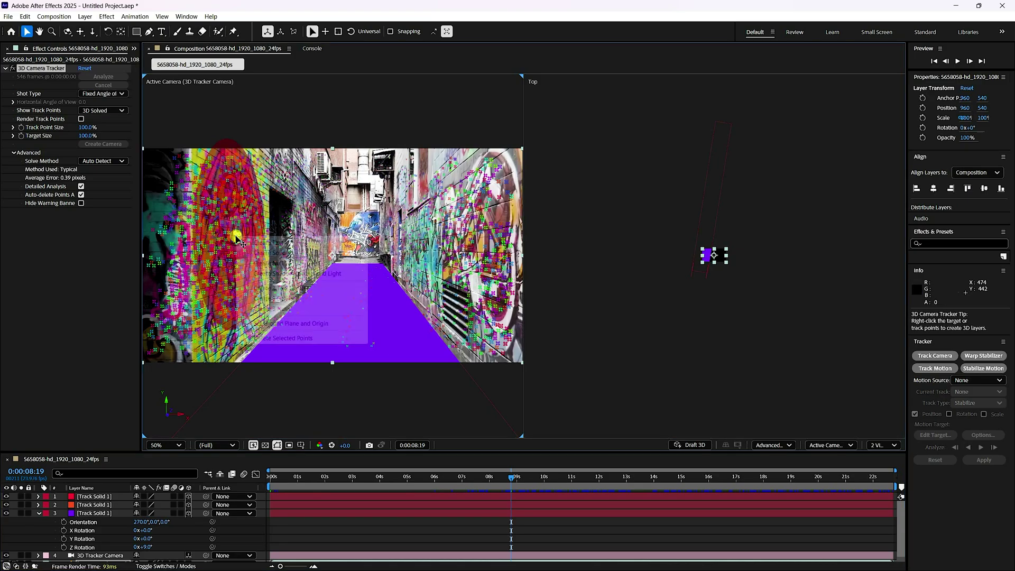
{"action": "left_click", "coordinate": [260, 253]}
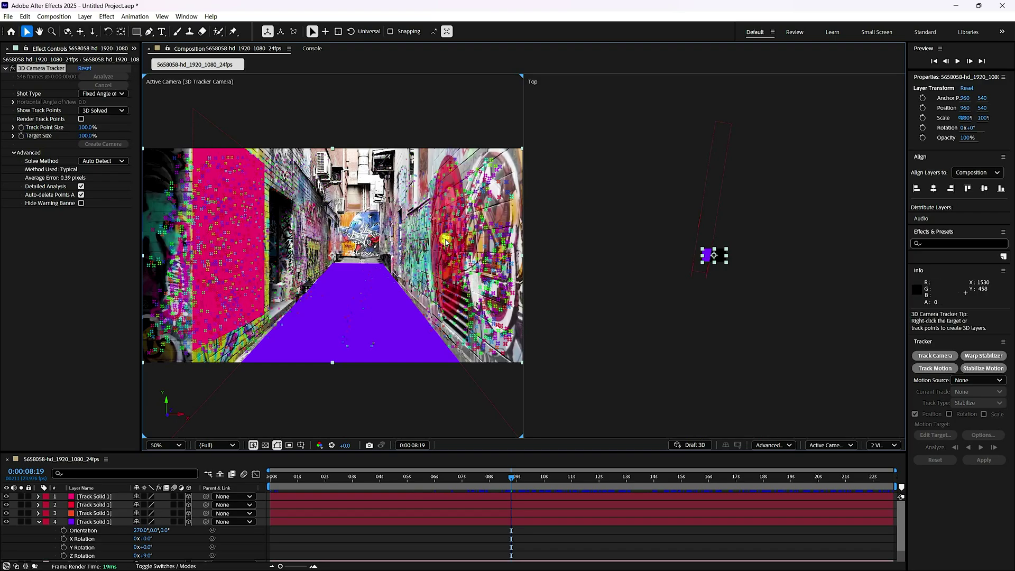
{"action": "right_click", "coordinate": [445, 242]}
{"action": "left_click", "coordinate": [472, 258]}
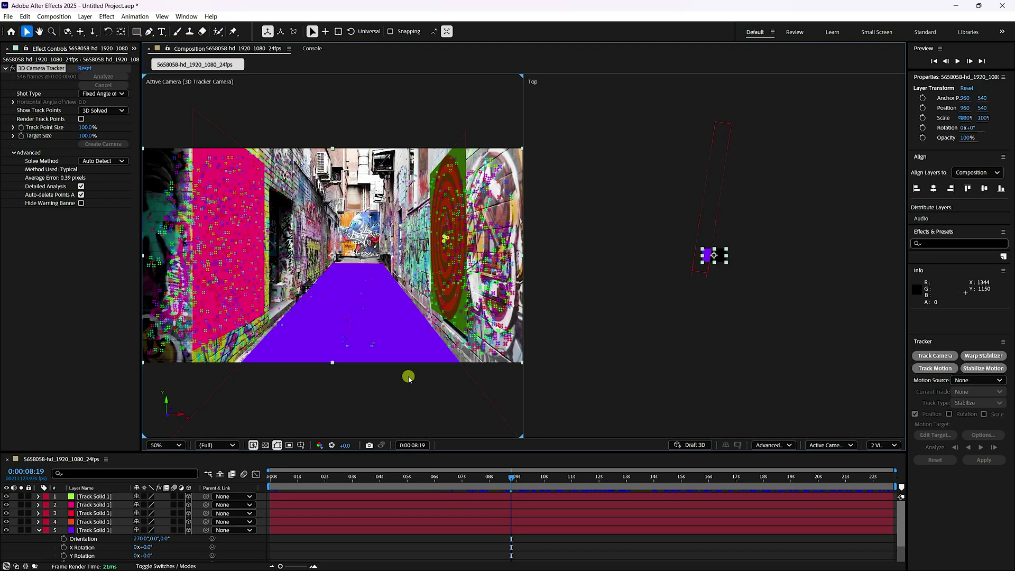
Step: At 0:00:15:22, create one more track solid from the tracking points on the left wall
{"action": "left_click_drag", "start_coordinate": [513, 480], "coordinate": [708, 475]}
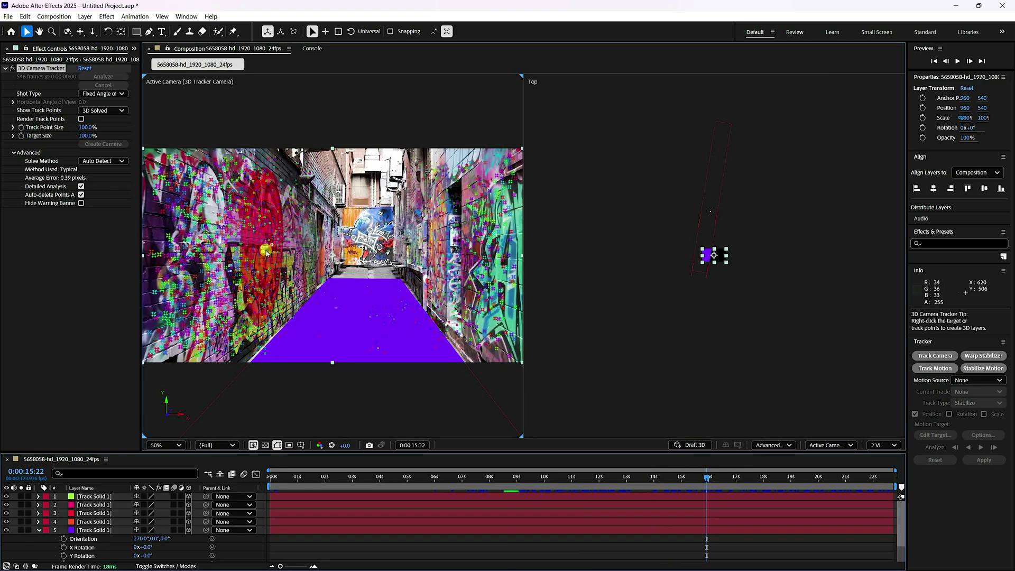
{"action": "right_click", "coordinate": [267, 250]}
{"action": "left_click", "coordinate": [290, 266]}
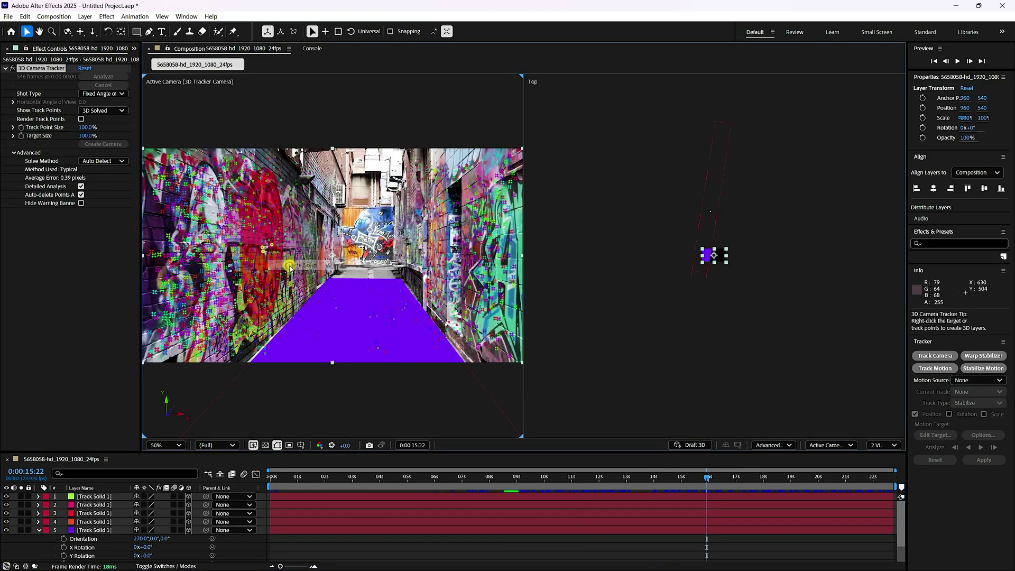
Step: Preview the composition from the first frame to check how the wall solids stick to the alley
{"action": "left_click_drag", "start_coordinate": [305, 484], "coordinate": [264, 477]}
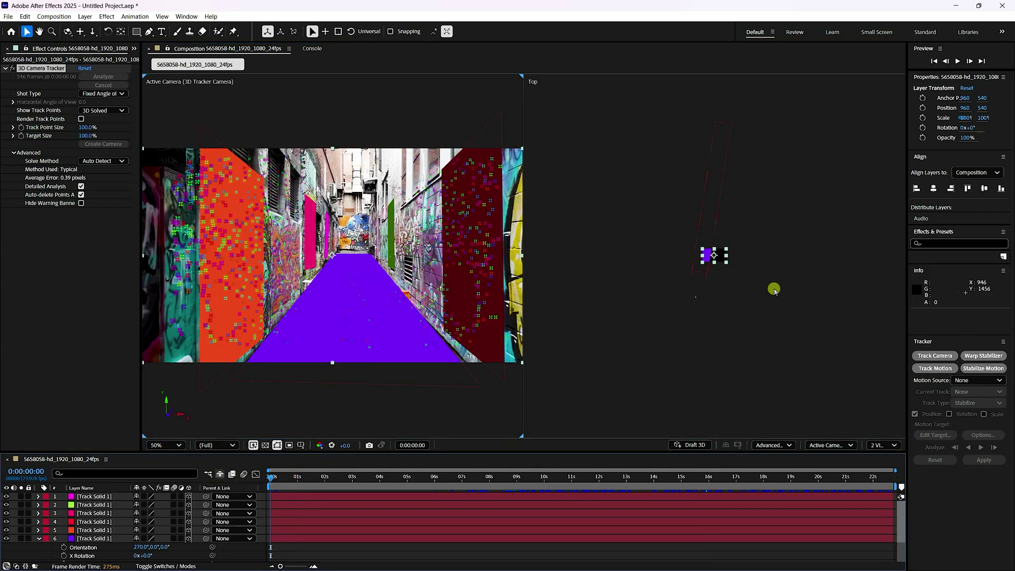
{"action": "left_click", "coordinate": [957, 60]}
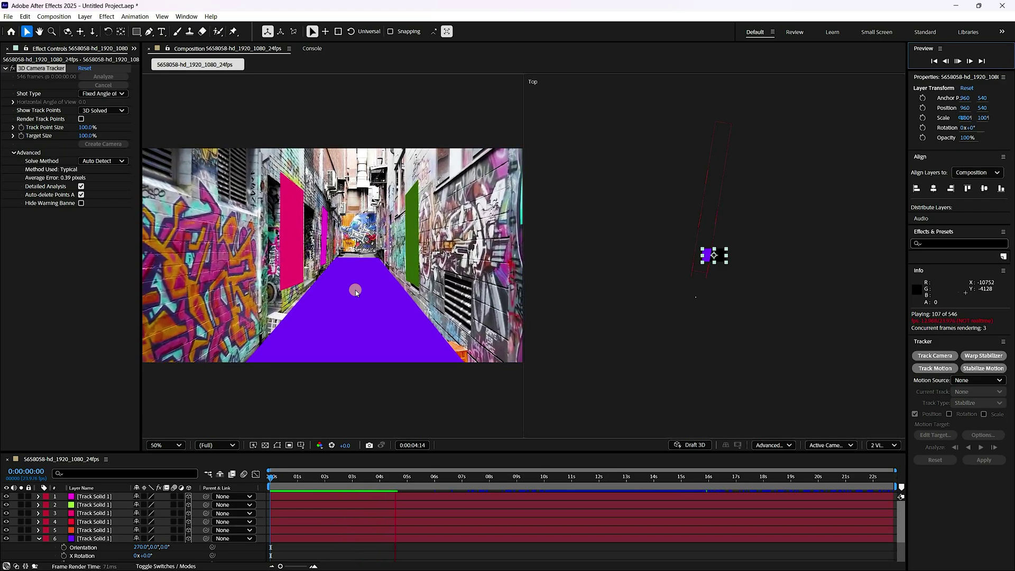
{"action": "left_click", "coordinate": [959, 61]}
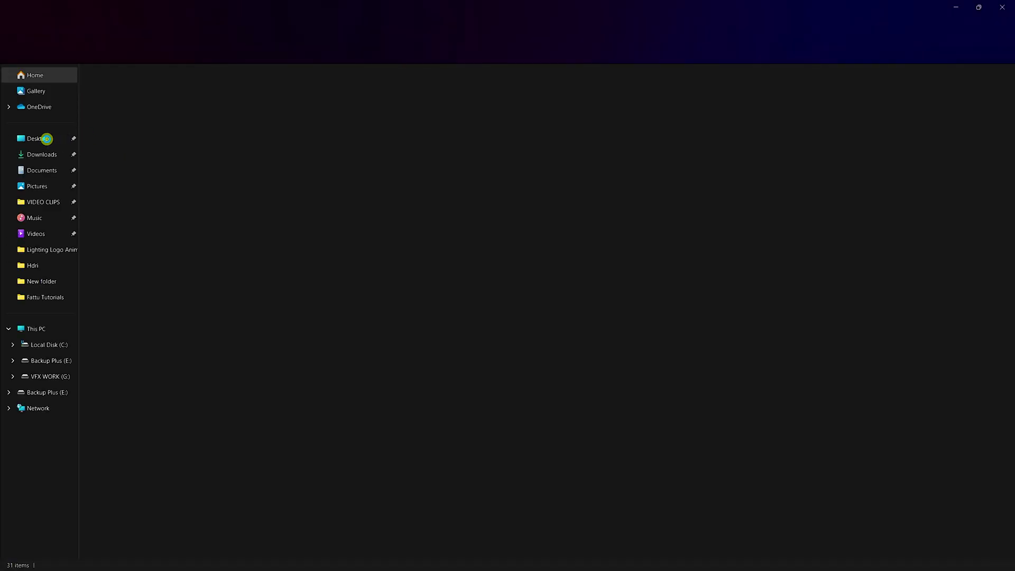
Step: Look over the model files in the 3D Models folder in File Explorer, and return to After Effects
{"action": "left_click", "coordinate": [47, 141]}
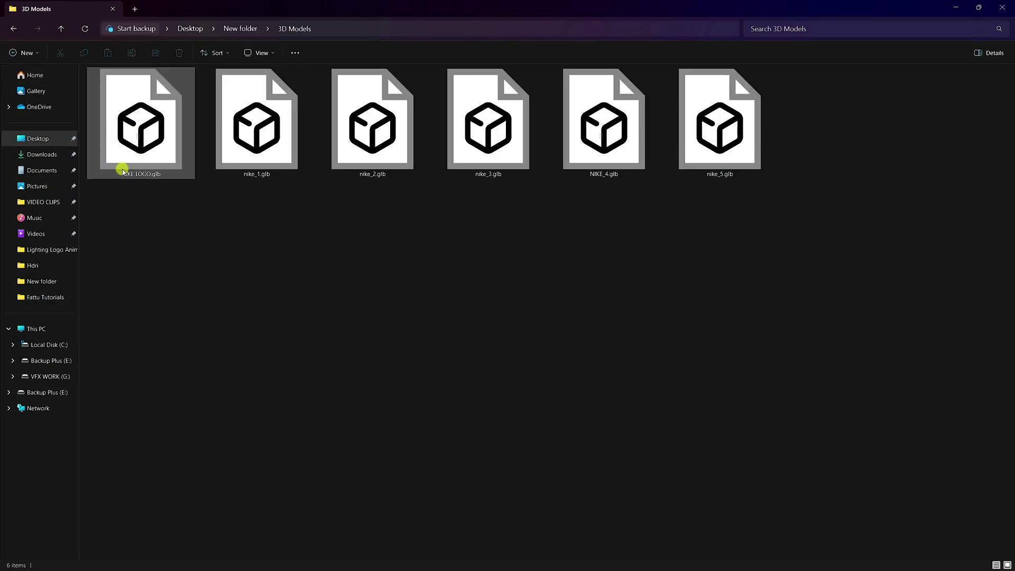
{"action": "left_click_drag", "start_coordinate": [124, 226], "coordinate": [215, 264]}
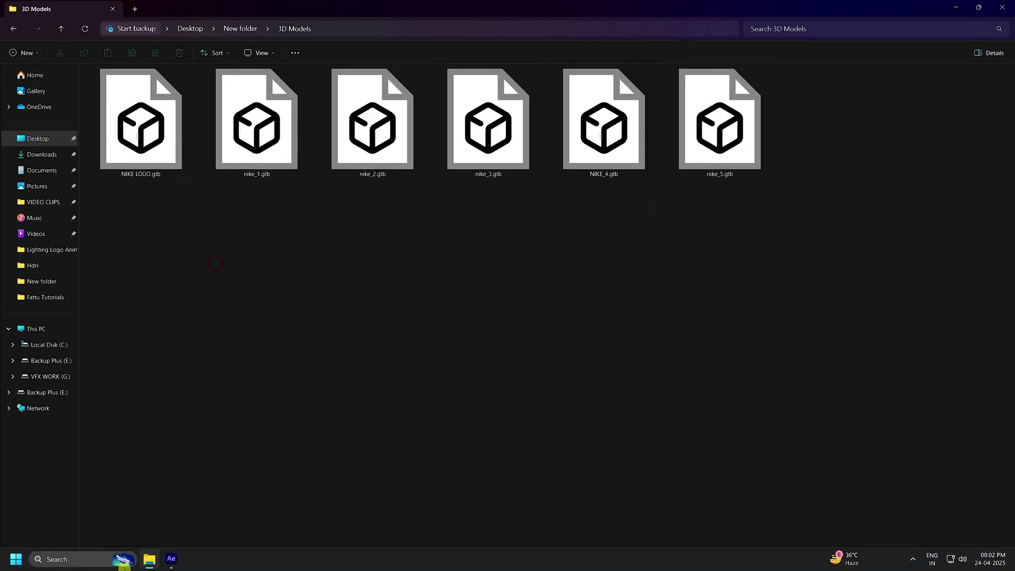
{"action": "left_click", "coordinate": [172, 561]}
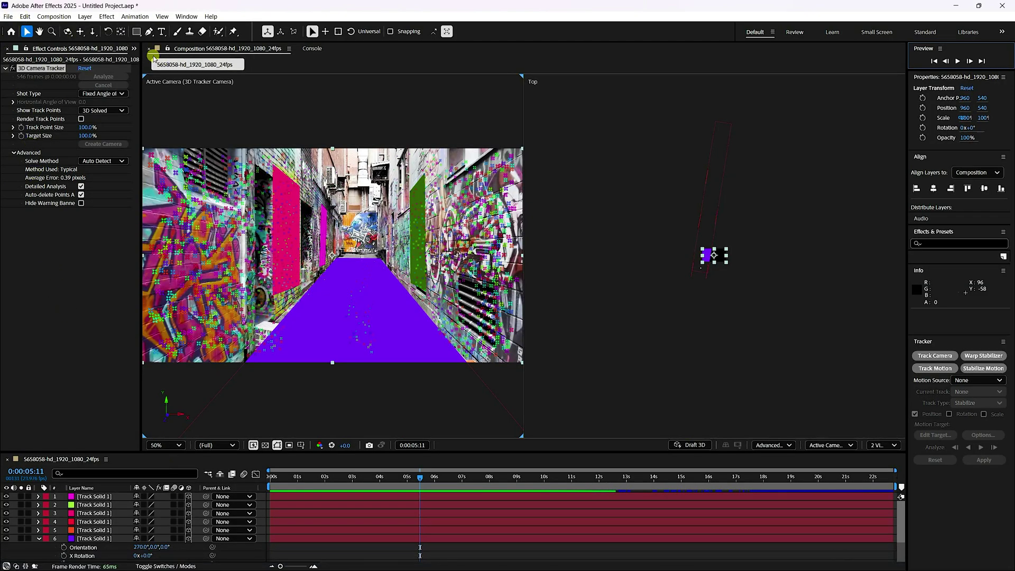
Step: Import NIKE LOGO.glb, nike_1.glb, nike_2.glb, nike_3.glb, NIKE_4.glb and nike_5.glb from the 3D Models folder into the project
{"action": "left_click", "coordinate": [134, 49]}
{"action": "left_click", "coordinate": [153, 59]}
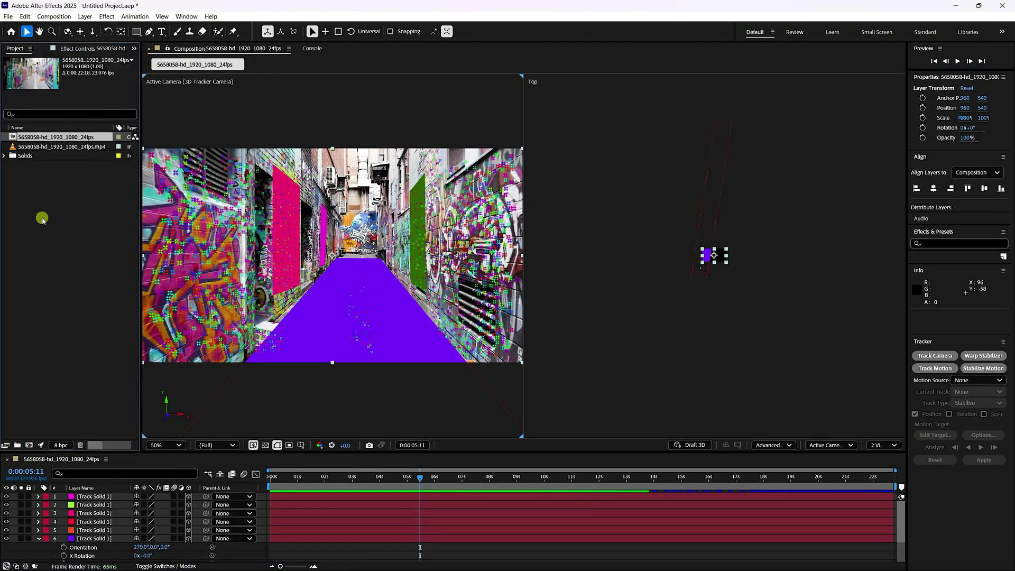
{"action": "left_click", "coordinate": [43, 200]}
{"action": "right_click", "coordinate": [45, 208]}
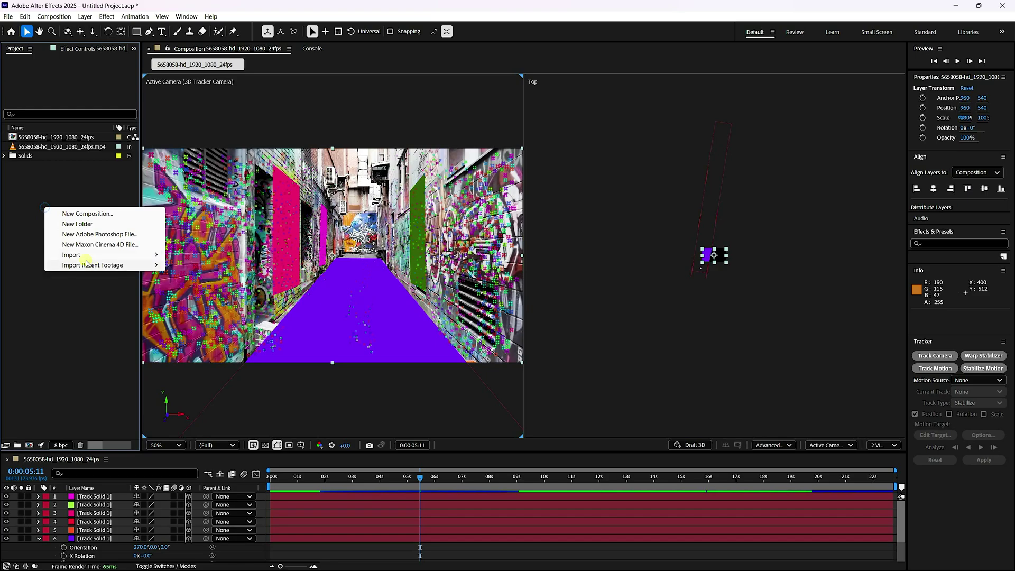
{"action": "left_click", "coordinate": [185, 255]}
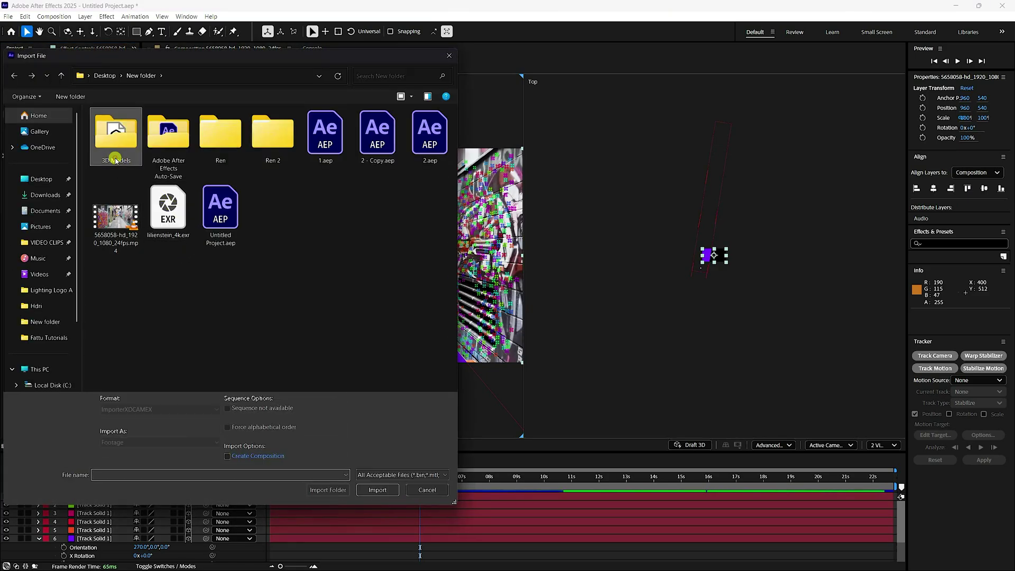
{"action": "double_click", "coordinate": [114, 153]}
{"action": "left_click_drag", "start_coordinate": [105, 213], "coordinate": [401, 102]}
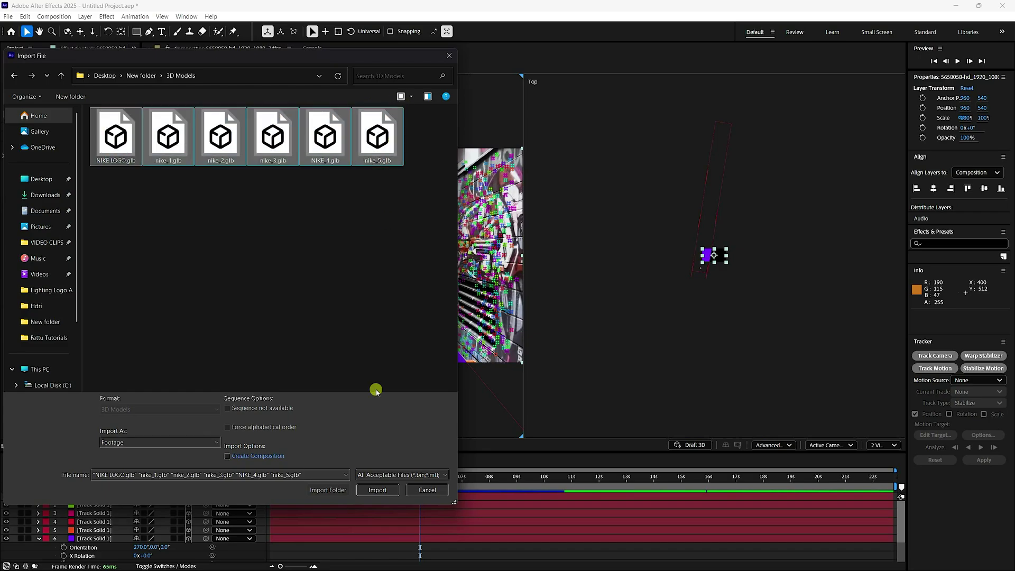
{"action": "left_click", "coordinate": [384, 489]}
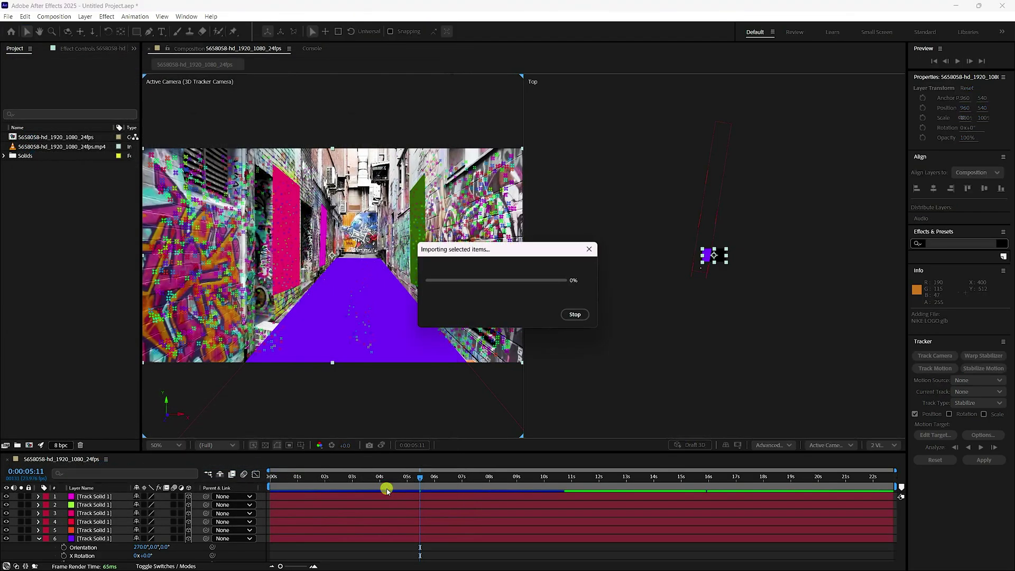
{"action": "left_click", "coordinate": [58, 278]}
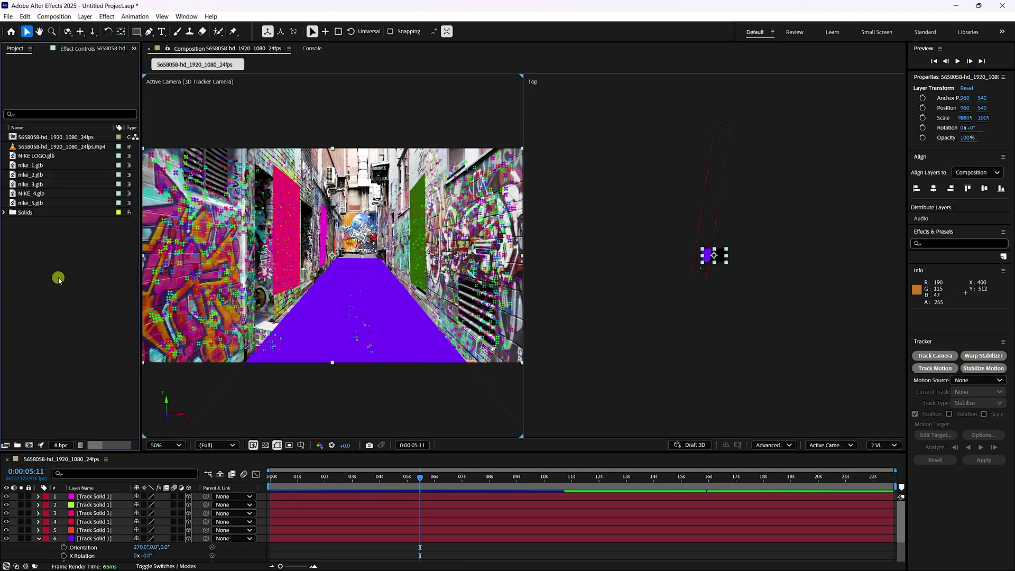
Step: Add nike_1.glb as the topmost layer and apply Make Comp Size in its Model Settings
{"action": "left_click", "coordinate": [28, 168]}
{"action": "left_click_drag", "start_coordinate": [42, 186], "coordinate": [99, 496]}
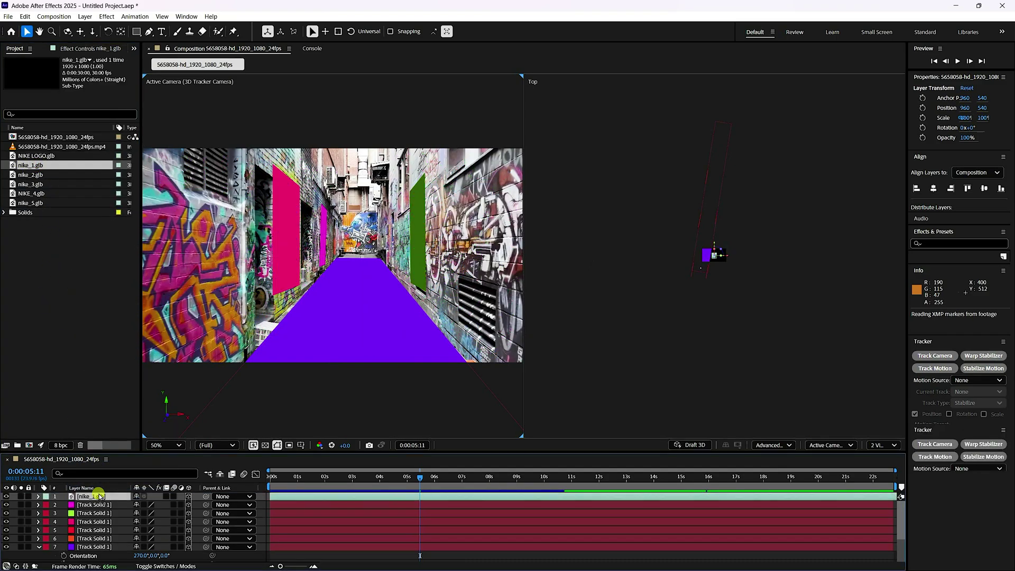
{"action": "double_click", "coordinate": [99, 496]}
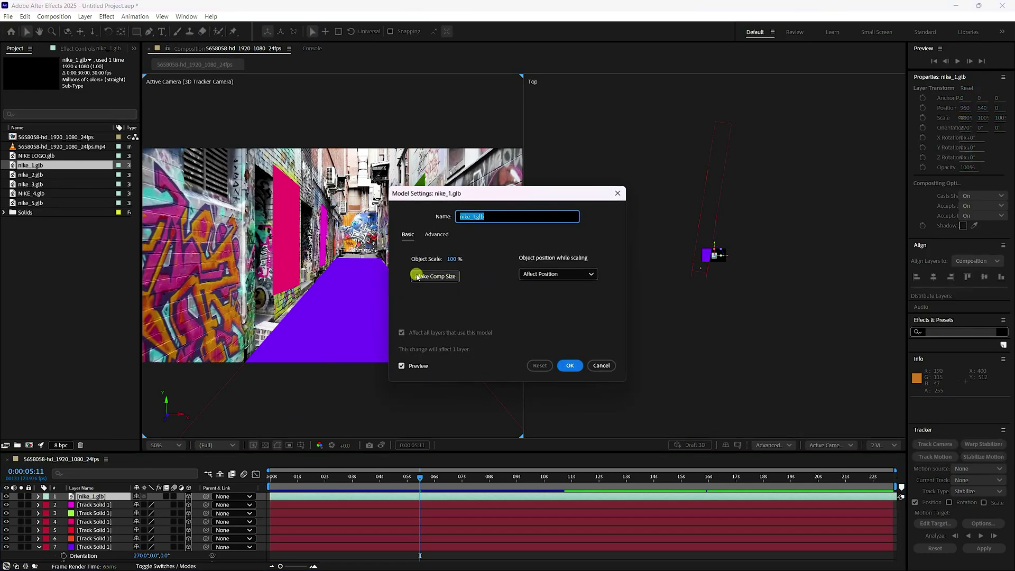
{"action": "left_click", "coordinate": [451, 278]}
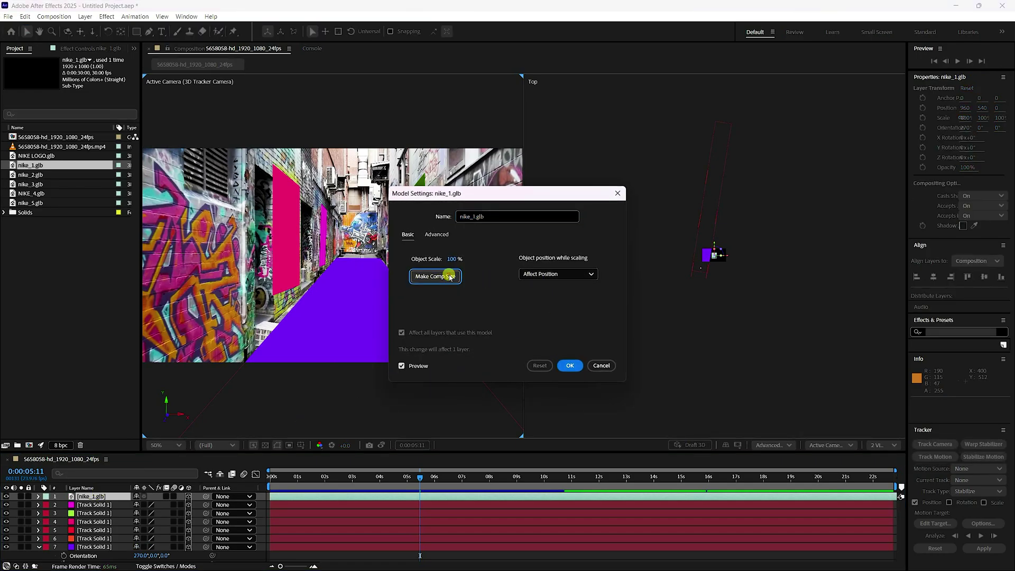
{"action": "left_click", "coordinate": [567, 367]}
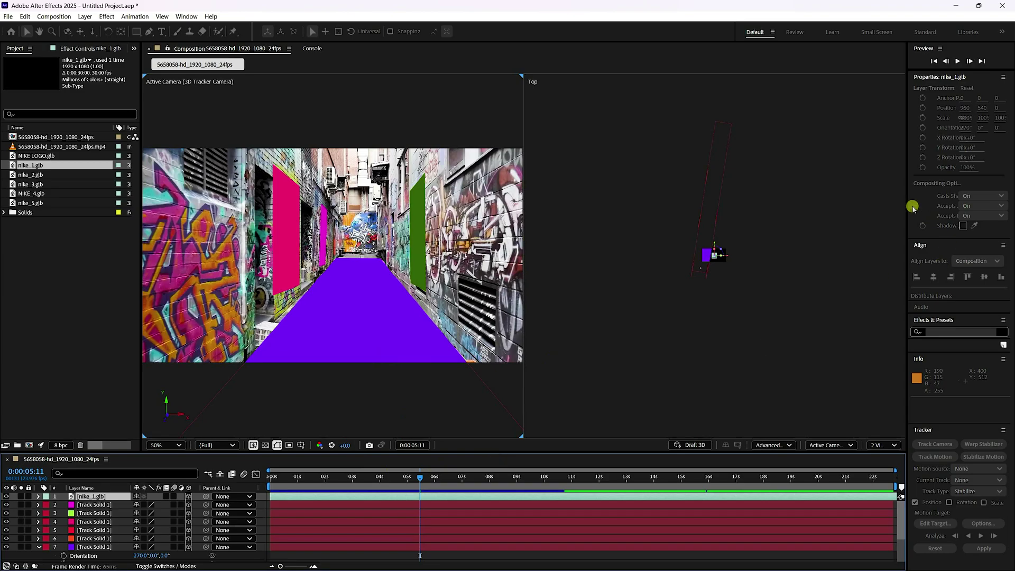
Step: At the first frame, move the nike_1.glb model to the alley's centre, to about -8.6, -421, 0
{"action": "left_click", "coordinate": [933, 62]}
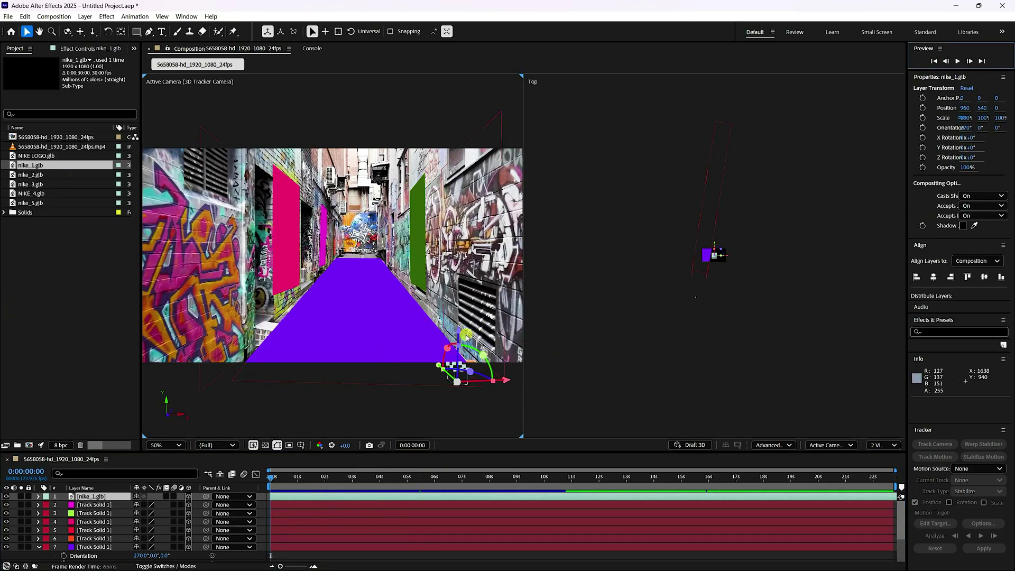
{"action": "left_click_drag", "start_coordinate": [460, 335], "coordinate": [353, 224]}
{"action": "left_click", "coordinate": [151, 538]}
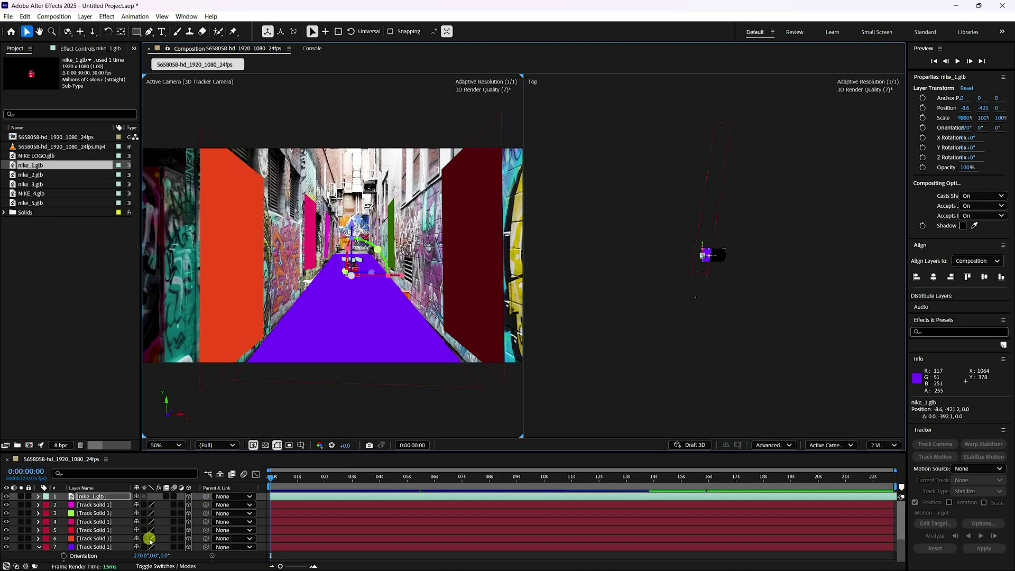
Step: Set the nike_1.glb layer's Scale to 500%
{"action": "left_click", "coordinate": [102, 497]}
{"action": "key", "text": "s"}
{"action": "left_click", "coordinate": [180, 520]}
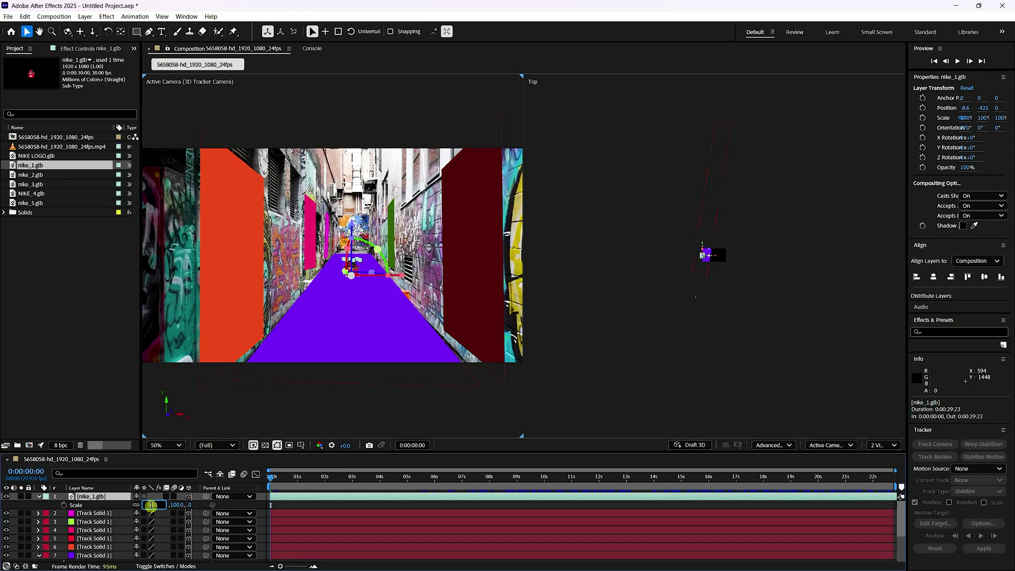
{"action": "key", "text": "Return"}
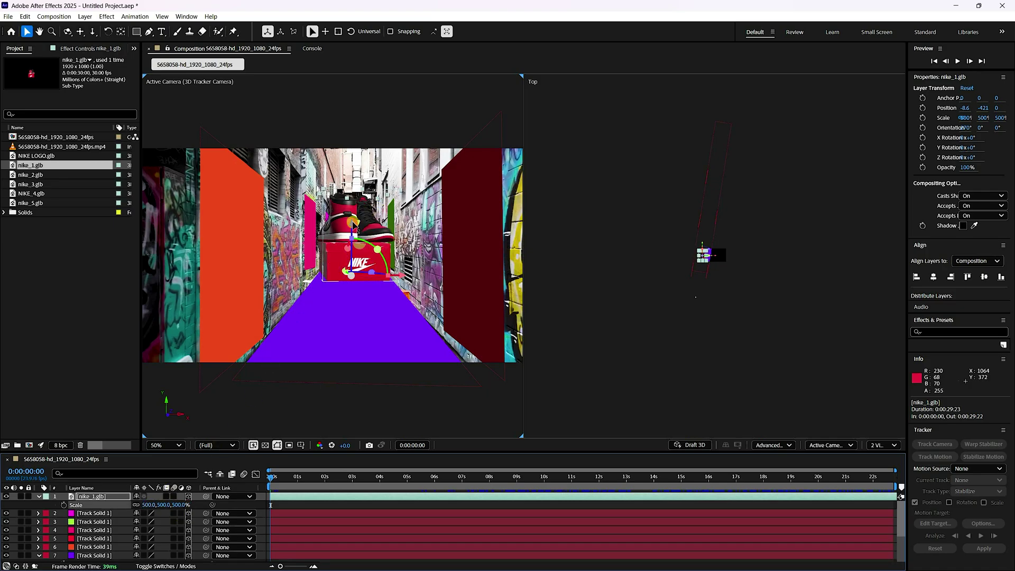
Step: Lower the nike_1.glb model onto the alley floor, to a Y position of about 5.5
{"action": "scroll", "coordinate": [708, 243], "scroll_direction": "up", "scroll_amount": 6}
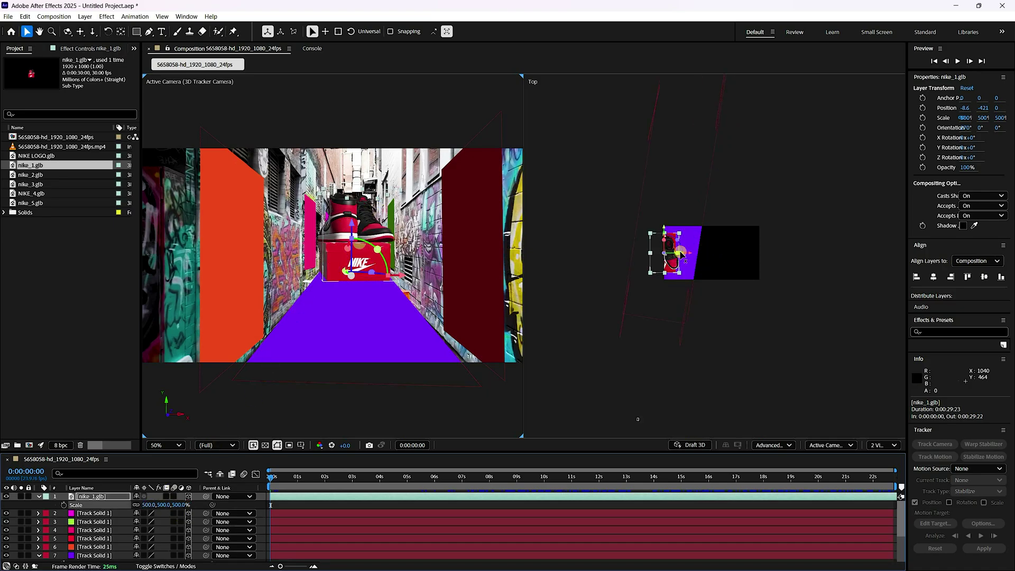
{"action": "left_click_drag", "start_coordinate": [348, 228], "coordinate": [351, 272]}
{"action": "left_click", "coordinate": [714, 373]}
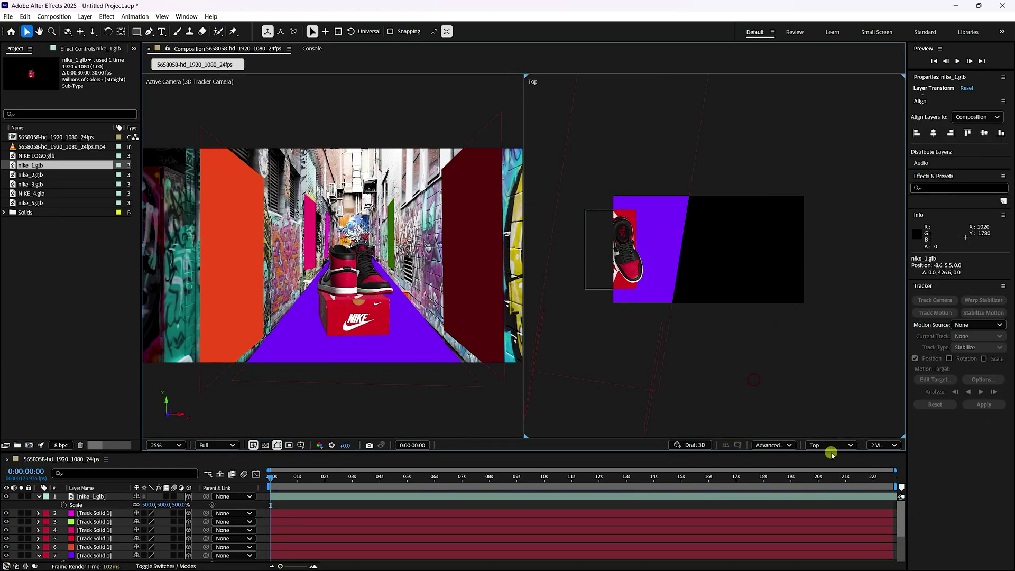
Step: In the Left view, raise the nike_1.glb model to a Y position of about -7.5 and set its Z Rotation to -120°
{"action": "left_click", "coordinate": [827, 445]}
{"action": "left_click", "coordinate": [825, 304]}
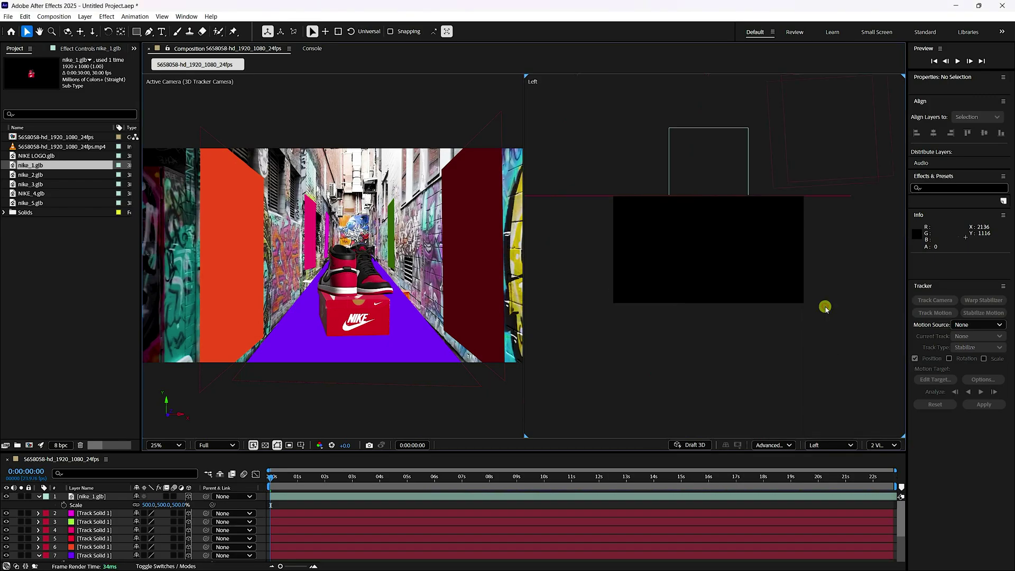
{"action": "left_click", "coordinate": [667, 167]}
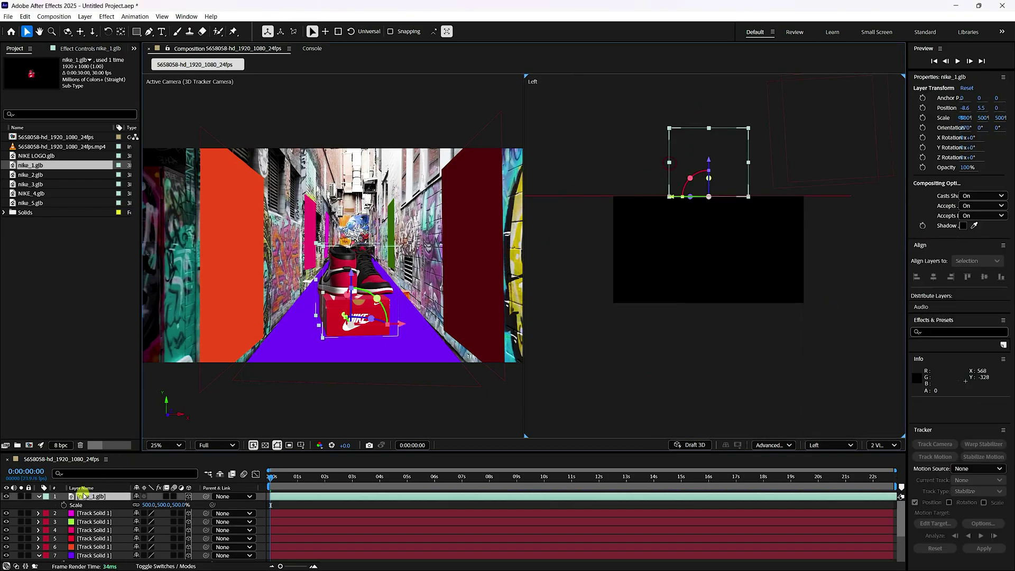
{"action": "scroll", "coordinate": [733, 159], "scroll_direction": "up", "scroll_amount": 4}
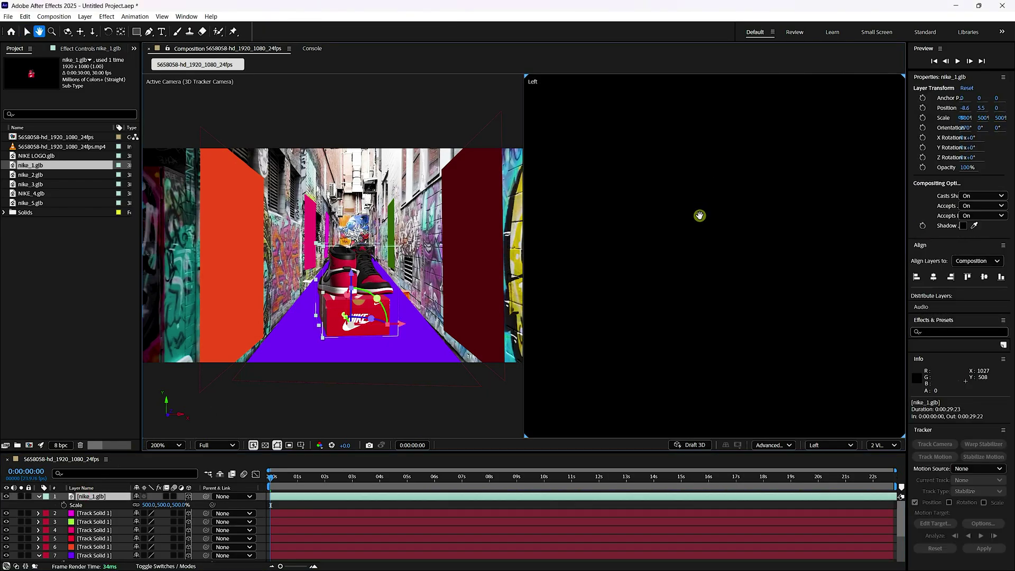
{"action": "left_click_drag", "start_coordinate": [751, 343], "coordinate": [576, 367]}
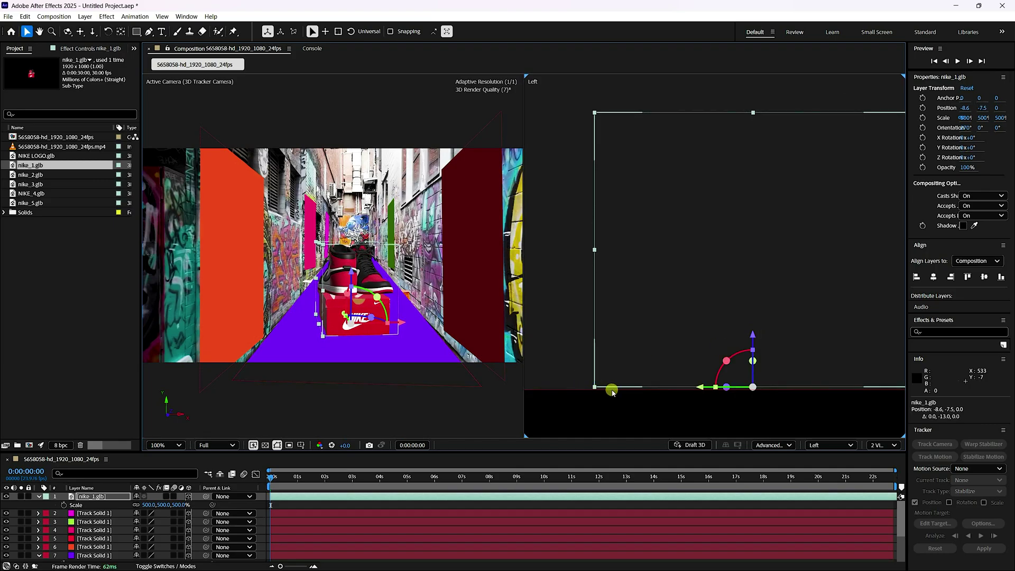
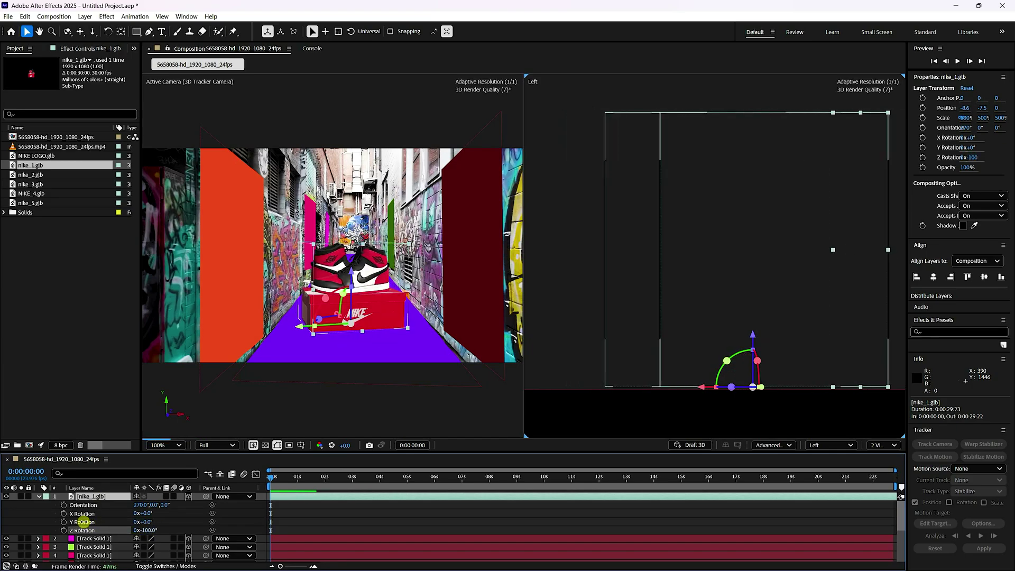
{"action": "left_click", "coordinate": [39, 286]}
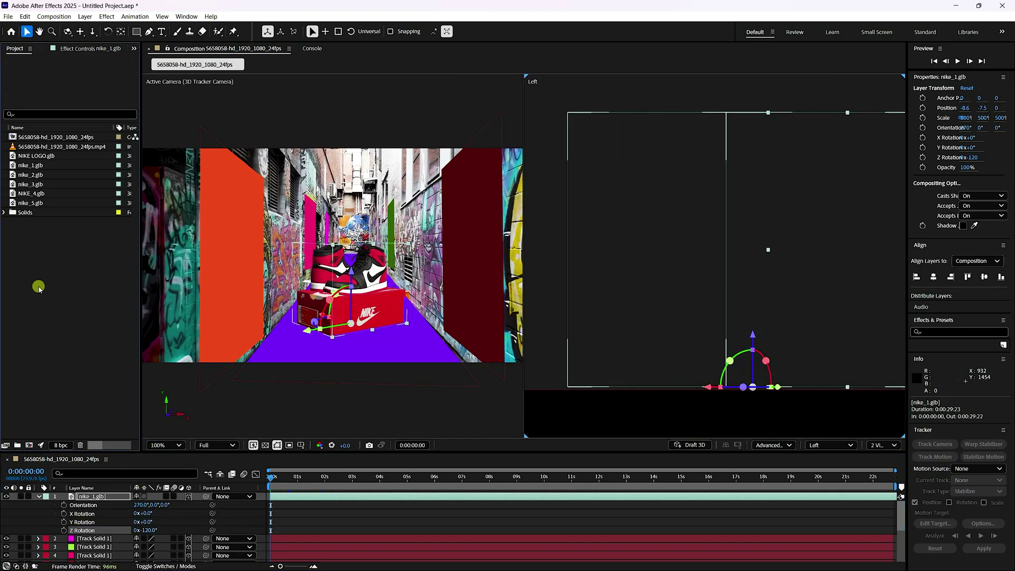
Step: Add nike_2.glb as the topmost layer and apply Make Comp Size in its Model Settings
{"action": "left_click_drag", "start_coordinate": [38, 172], "coordinate": [100, 497]}
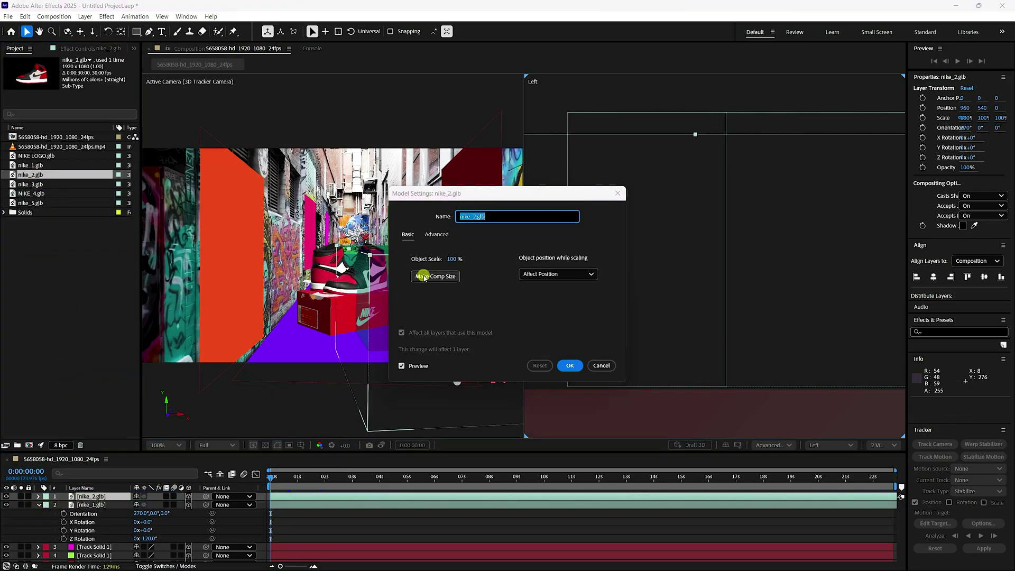
{"action": "left_click", "coordinate": [434, 276]}
{"action": "left_click", "coordinate": [569, 365]}
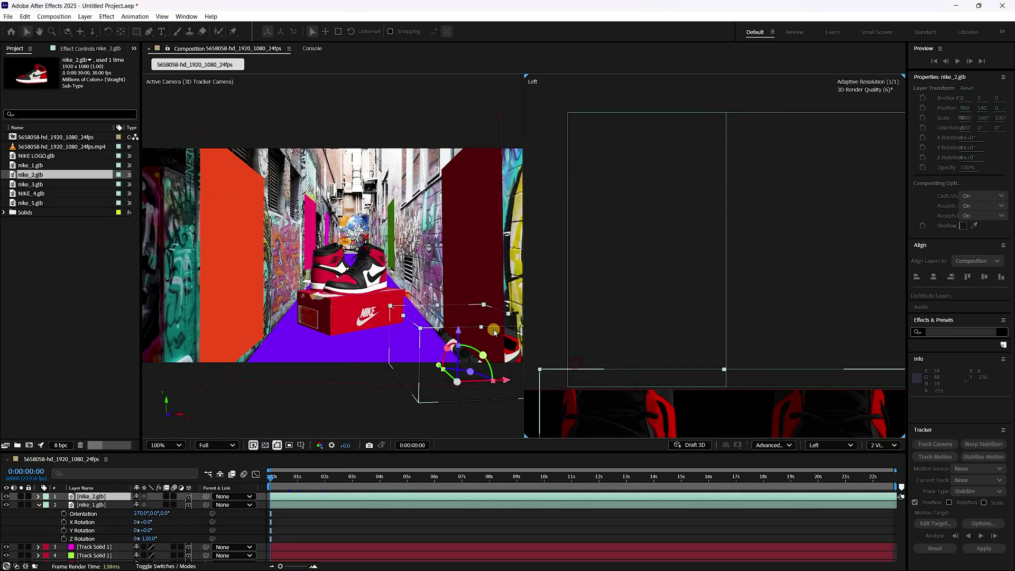
Step: Set the nike_2.glb layer's Scale to 70% and move the model near the shoe box, to about -102.5, -137.1, 0
{"action": "left_click_drag", "start_coordinate": [459, 334], "coordinate": [206, 311]}
{"action": "left_click", "coordinate": [98, 494]}
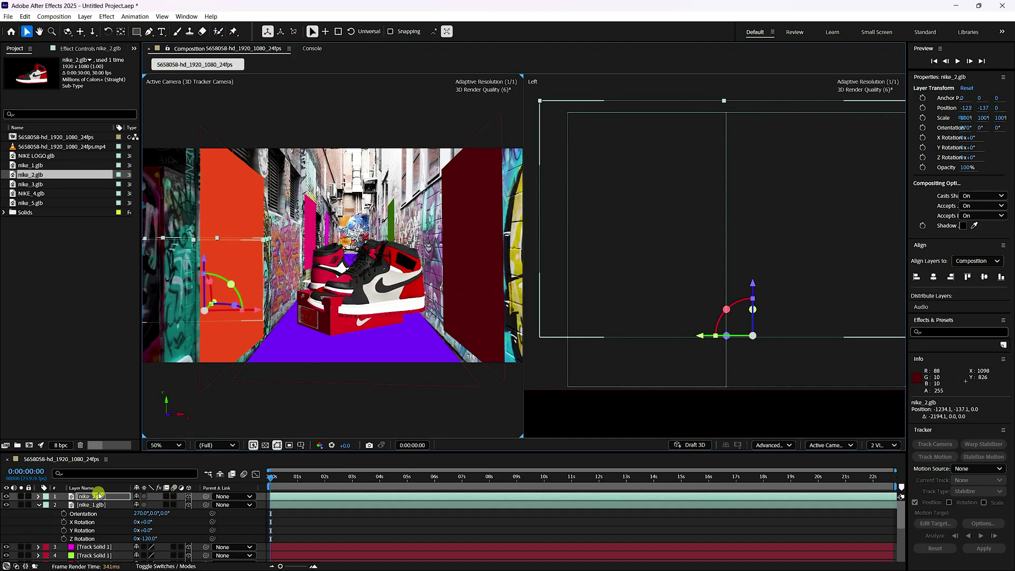
{"action": "key", "text": "s"}
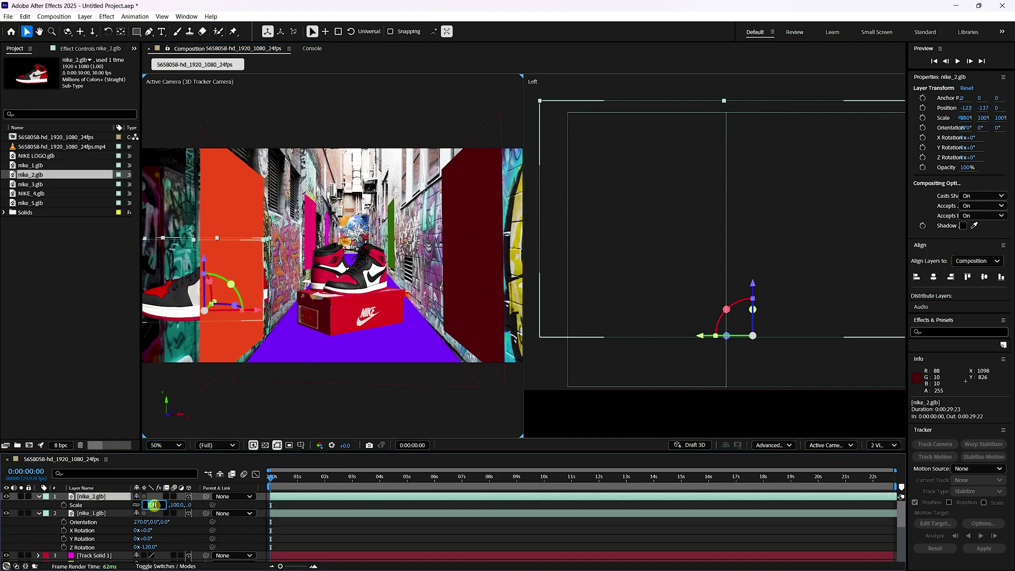
{"action": "key", "text": "Return"}
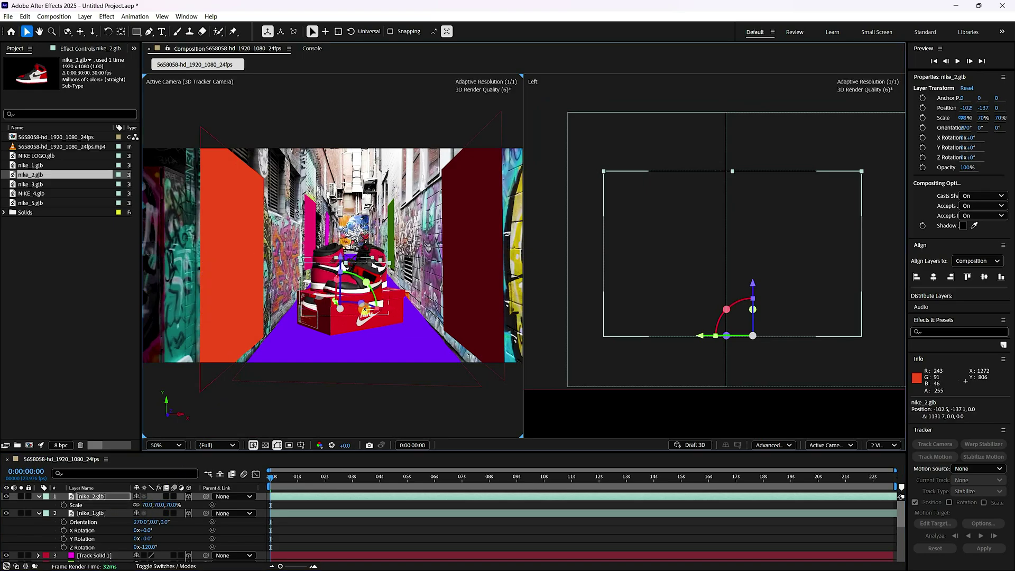
{"action": "left_click", "coordinate": [38, 514]}
{"action": "left_click", "coordinate": [38, 514]}
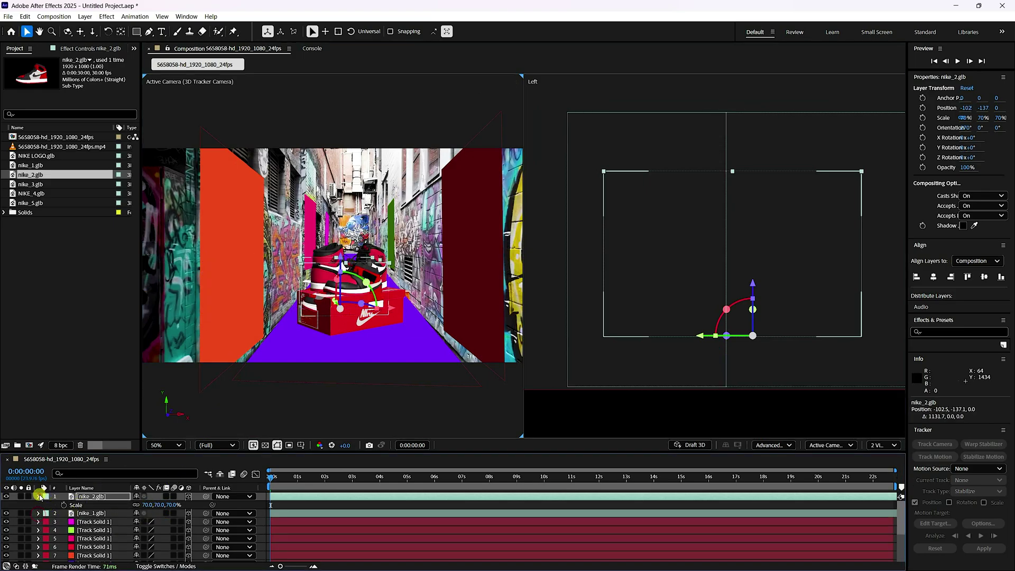
{"action": "left_click", "coordinate": [38, 496]}
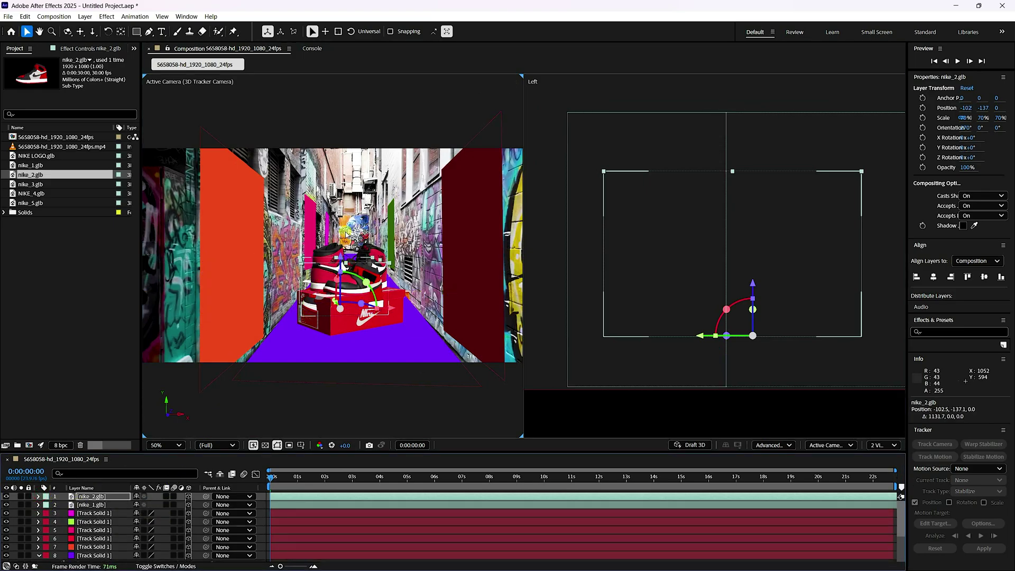
Step: Copy the Position of the dark red wall's Track Solid 1 layer and paste it onto the nike_2.glb layer's Position
{"action": "left_click", "coordinate": [485, 265]}
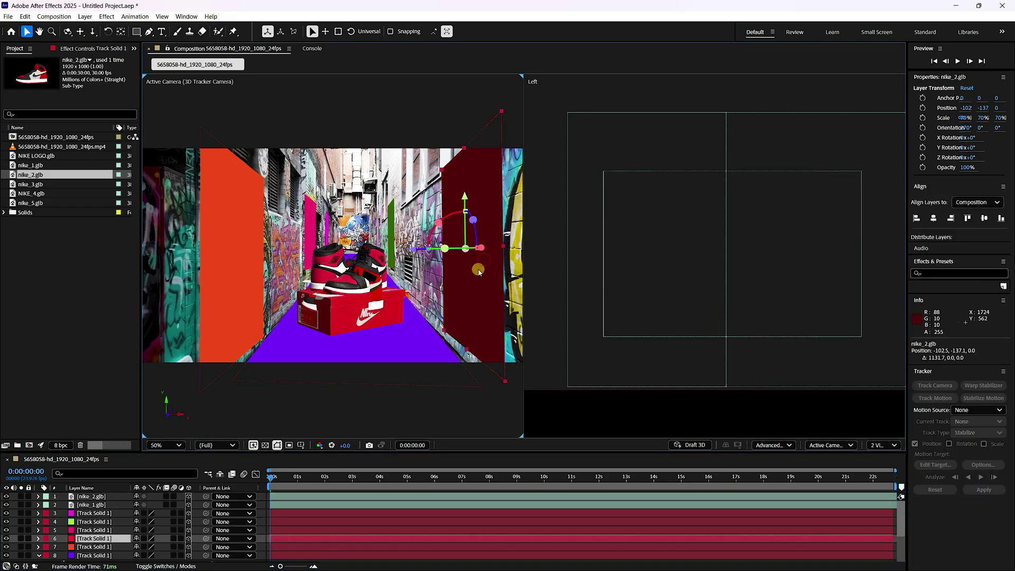
{"action": "left_click", "coordinate": [96, 538]}
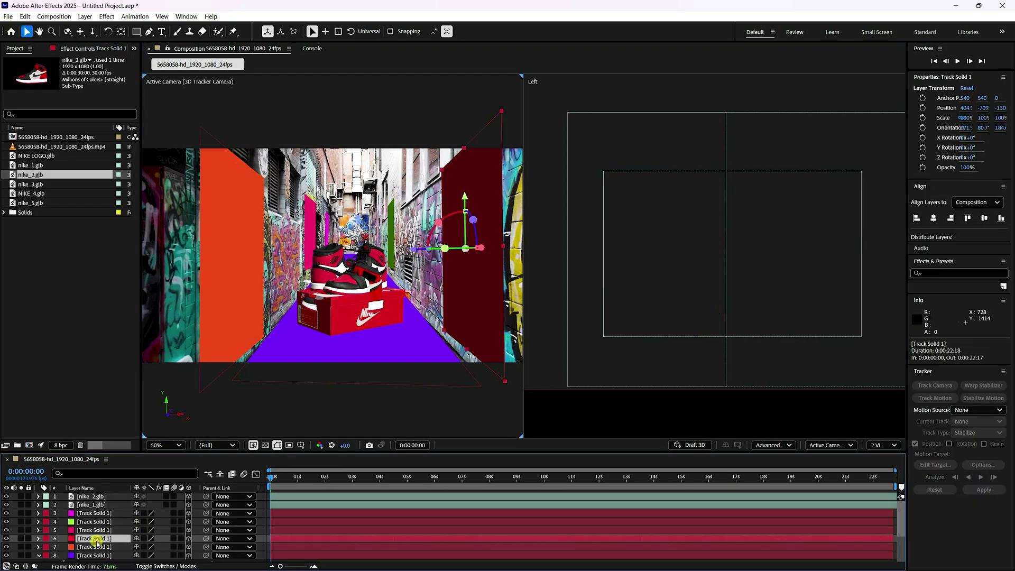
{"action": "key", "text": "p"}
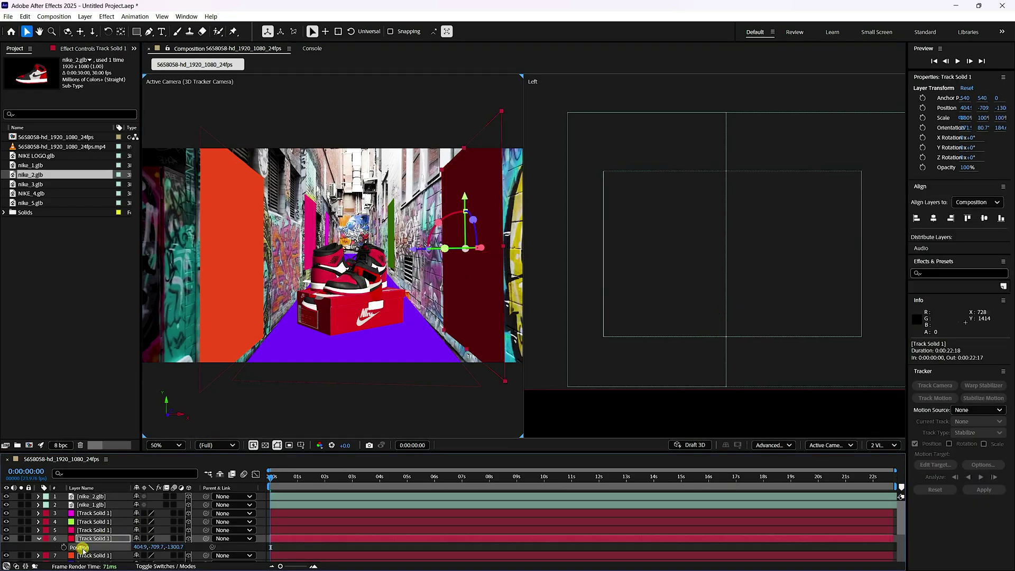
{"action": "left_click", "coordinate": [86, 497]}
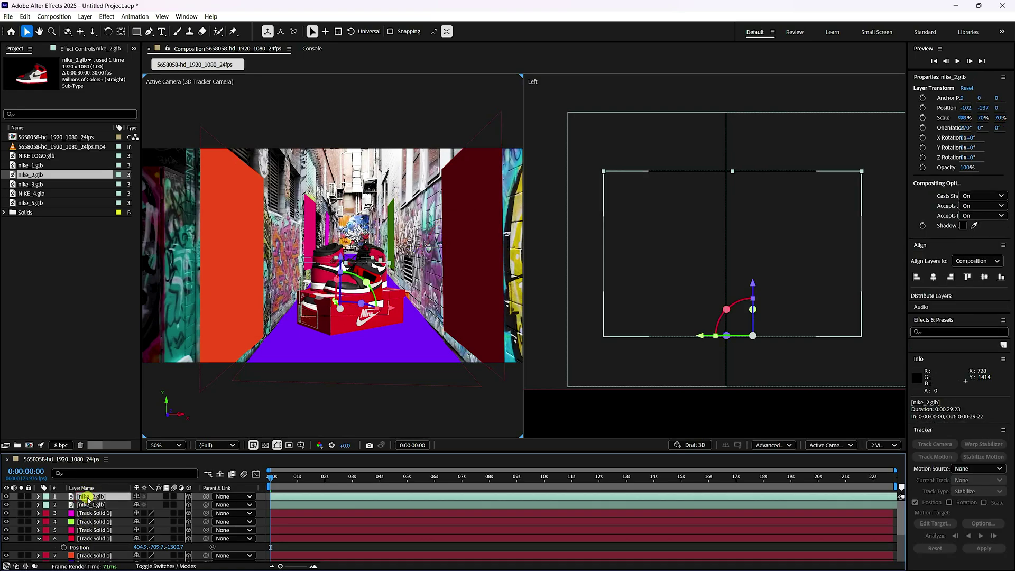
{"action": "key", "text": "p"}
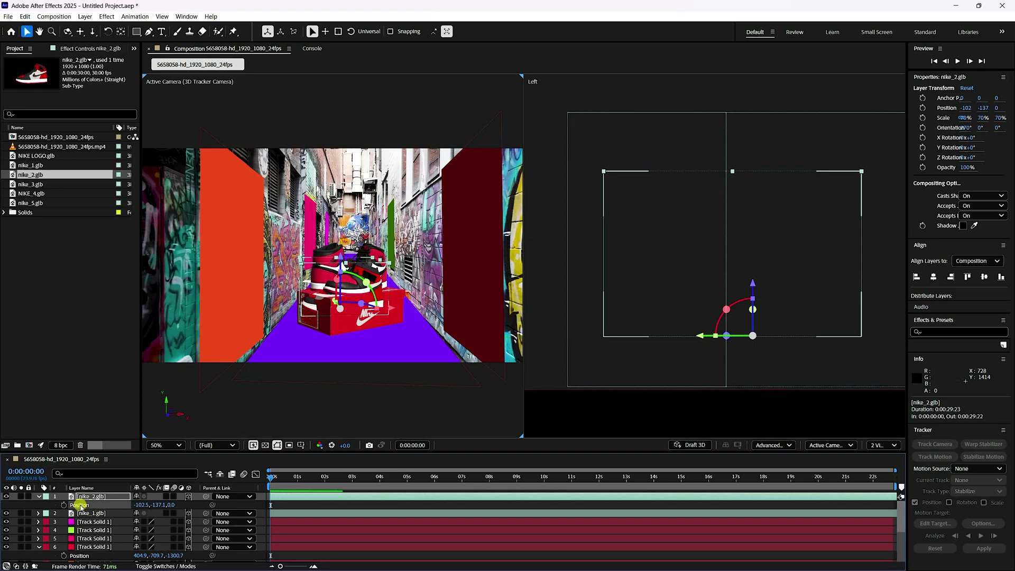
{"action": "left_click", "coordinate": [80, 505]}
{"action": "key", "text": "ctrl+v"}
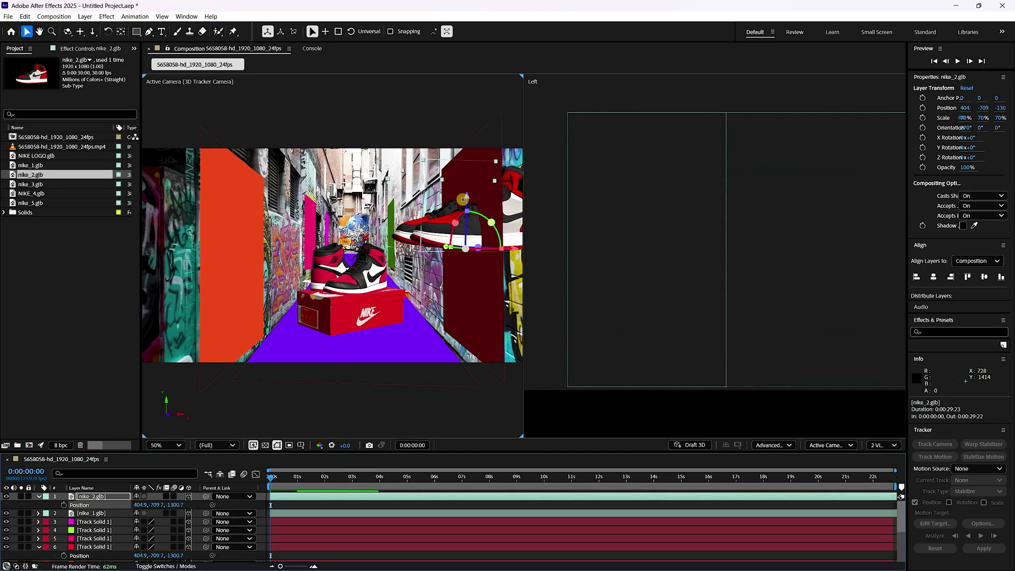
Step: Change the composition viewer to 1 View and fit the composition to the available space
{"action": "key", "text": "period"}
{"action": "key", "text": "period"}
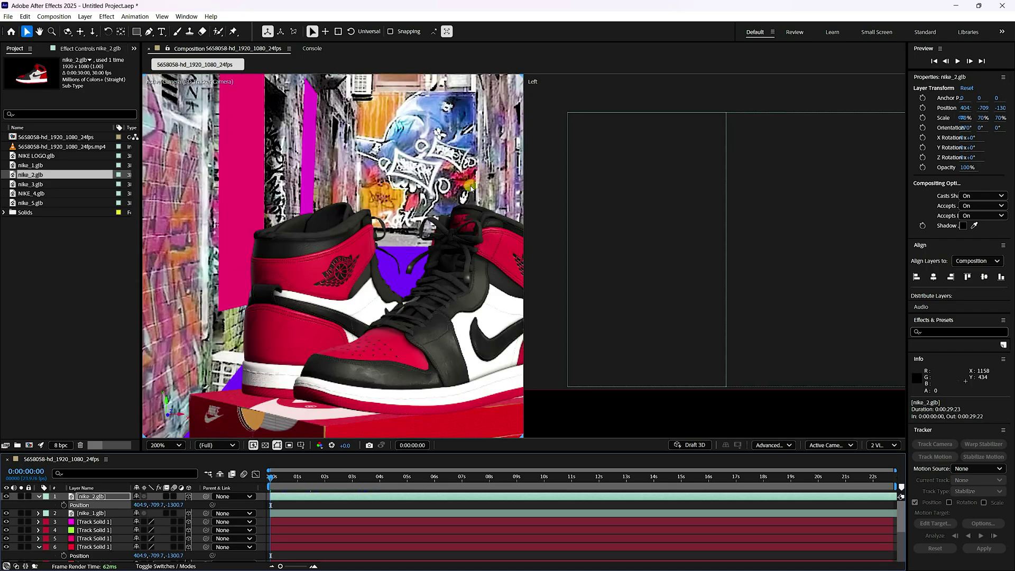
{"action": "key", "text": "comma"}
{"action": "left_click", "coordinate": [883, 446]}
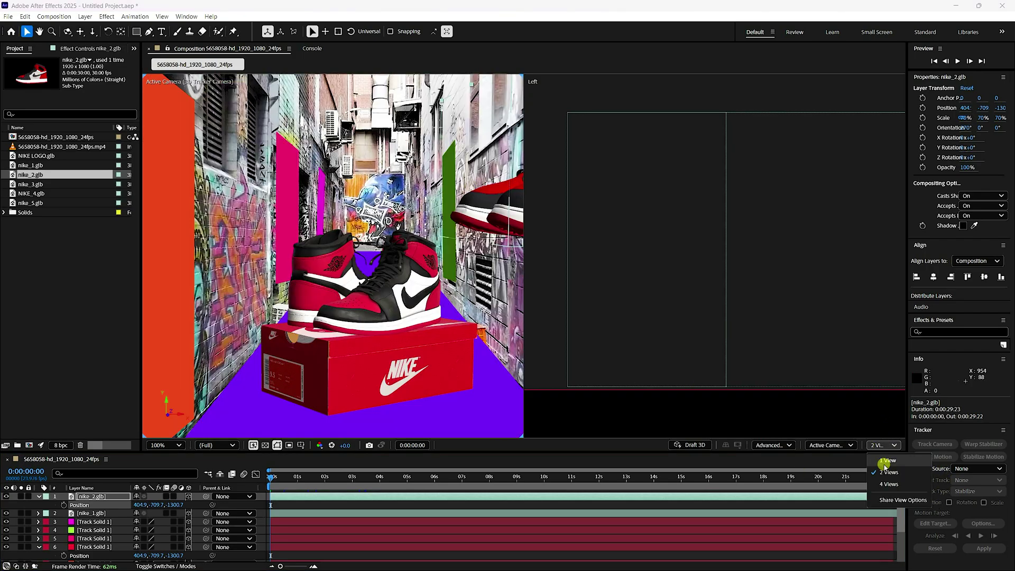
{"action": "left_click", "coordinate": [886, 459]}
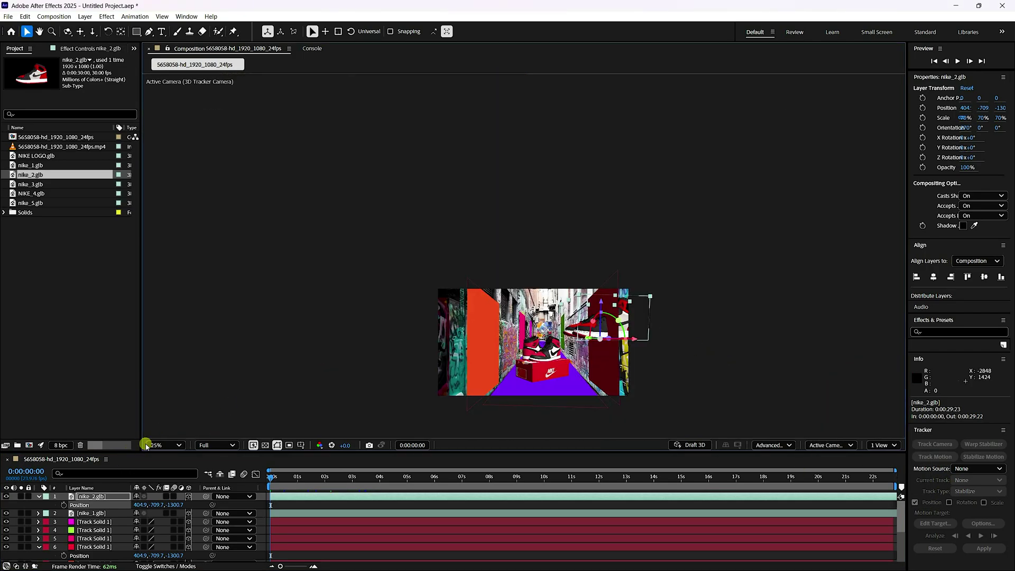
{"action": "left_click", "coordinate": [147, 445]}
{"action": "left_click", "coordinate": [188, 262]}
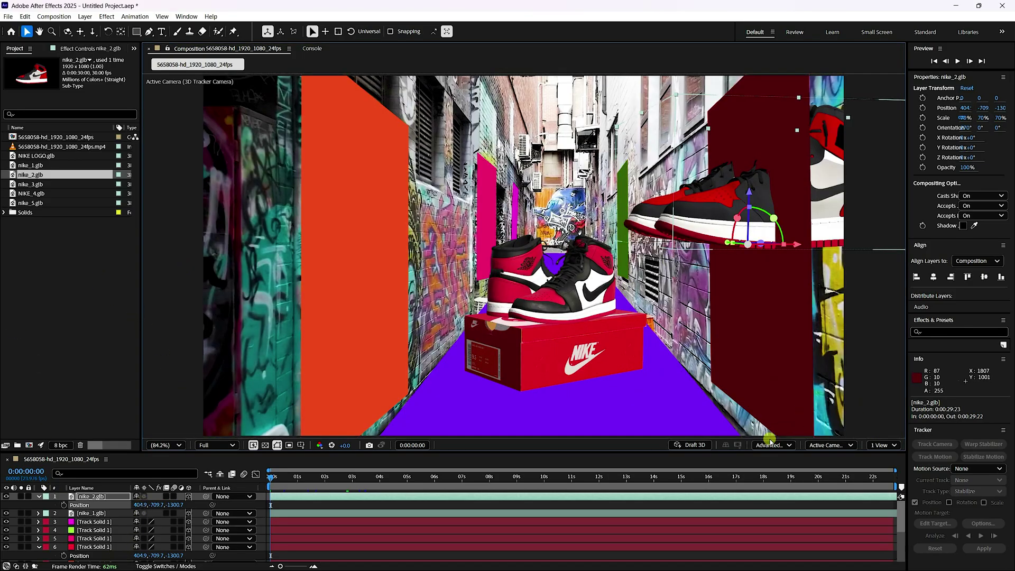
Step: Set the nike_2.glb layer's Y Rotation to 90°
{"action": "key", "text": "r"}
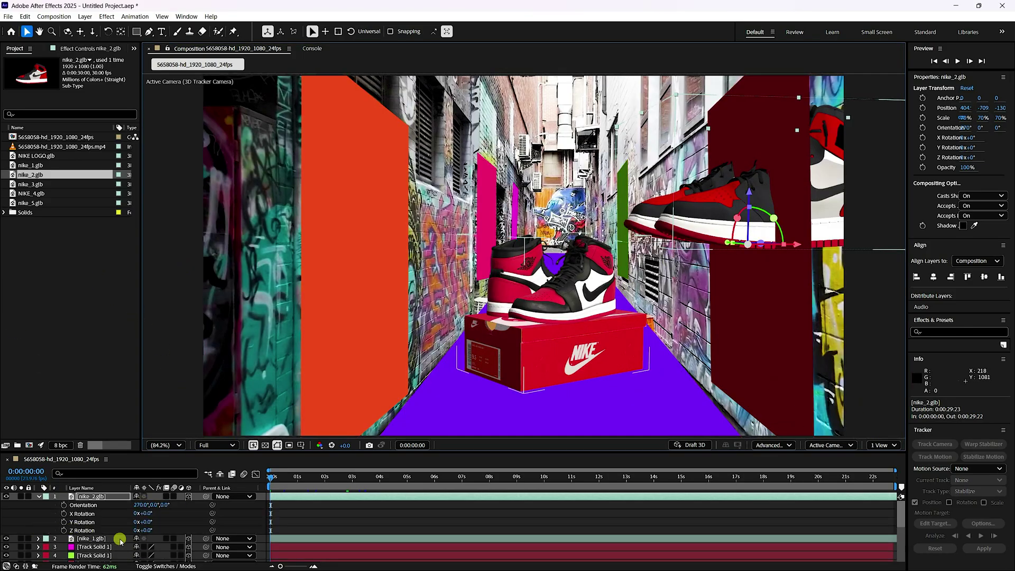
{"action": "left_click_drag", "start_coordinate": [148, 522], "coordinate": [158, 526]}
{"action": "left_click", "coordinate": [145, 521]}
{"action": "type", "text": "90"}
{"action": "key", "text": "Return"}
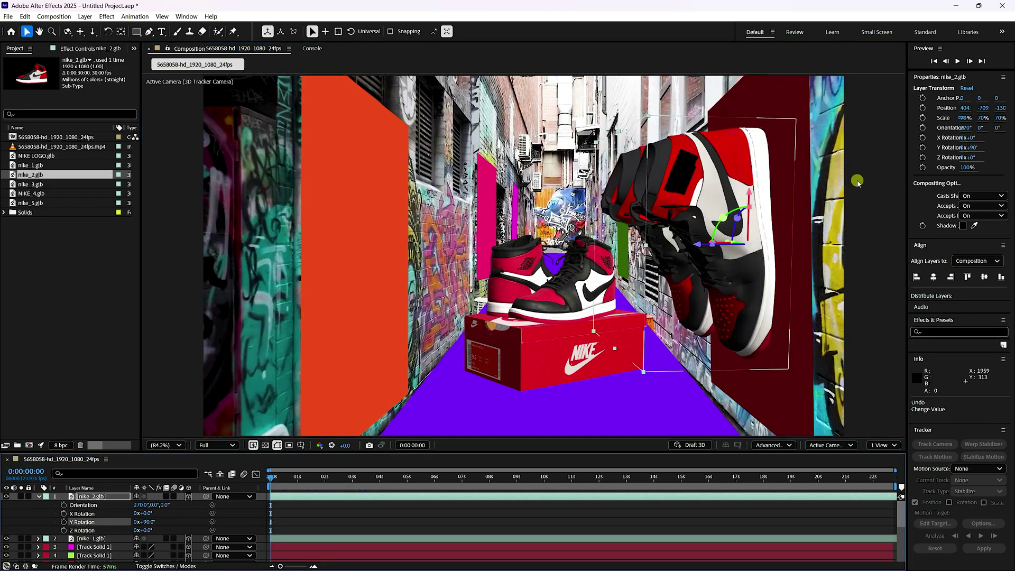
Step: Move the nike_2.glb model to an X position of about 372.9 and, in the Top view, to a Z position of about -1238.7
{"action": "left_click_drag", "start_coordinate": [699, 245], "coordinate": [690, 247]}
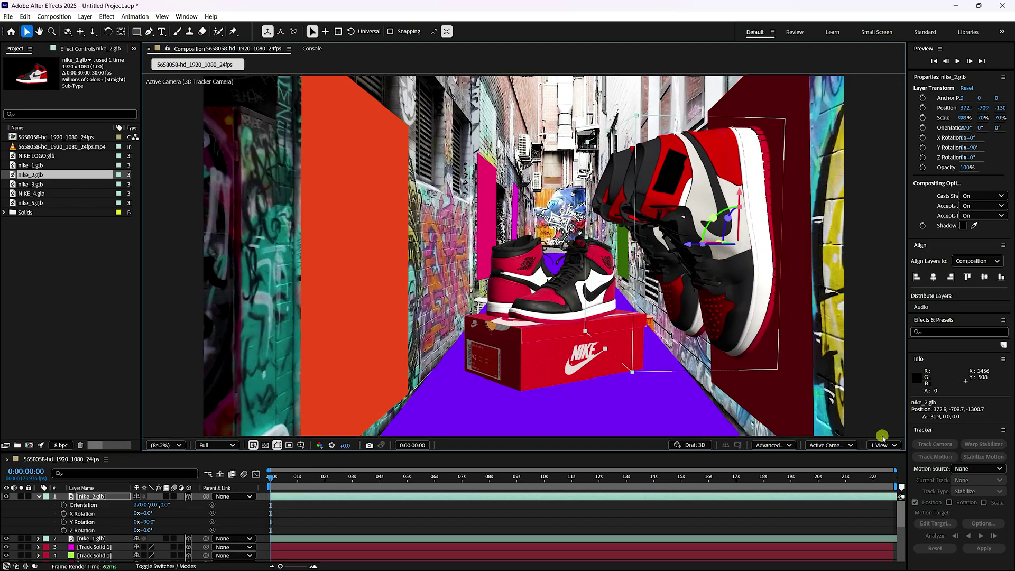
{"action": "left_click", "coordinate": [846, 445]}
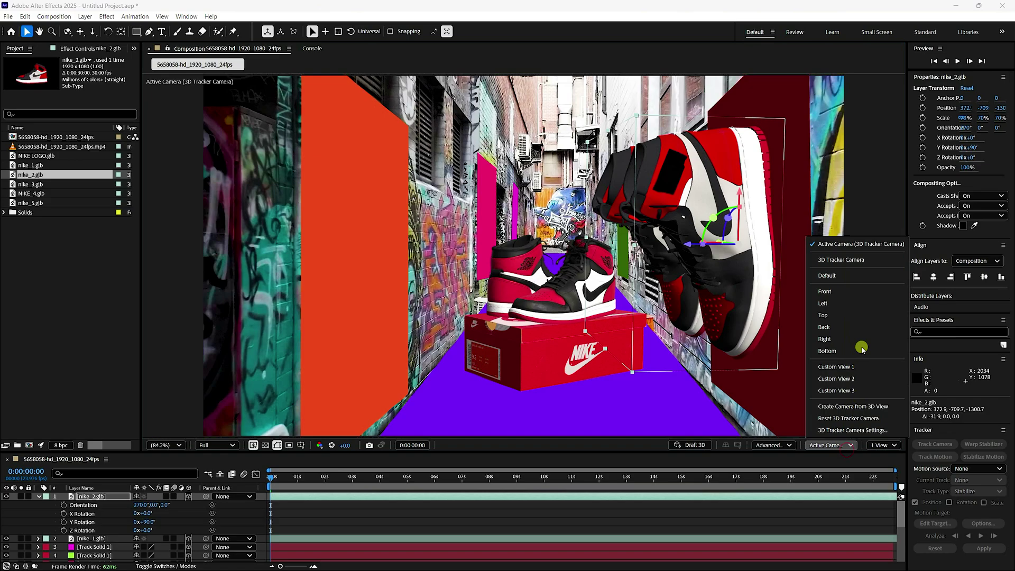
{"action": "left_click", "coordinate": [842, 316]}
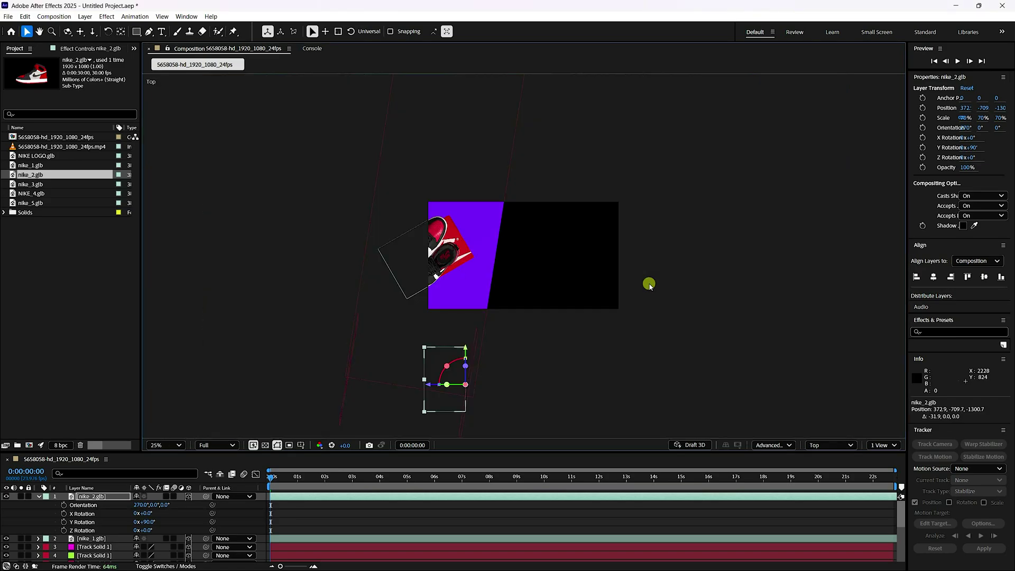
{"action": "scroll", "coordinate": [480, 347], "scroll_direction": "up", "scroll_amount": 2}
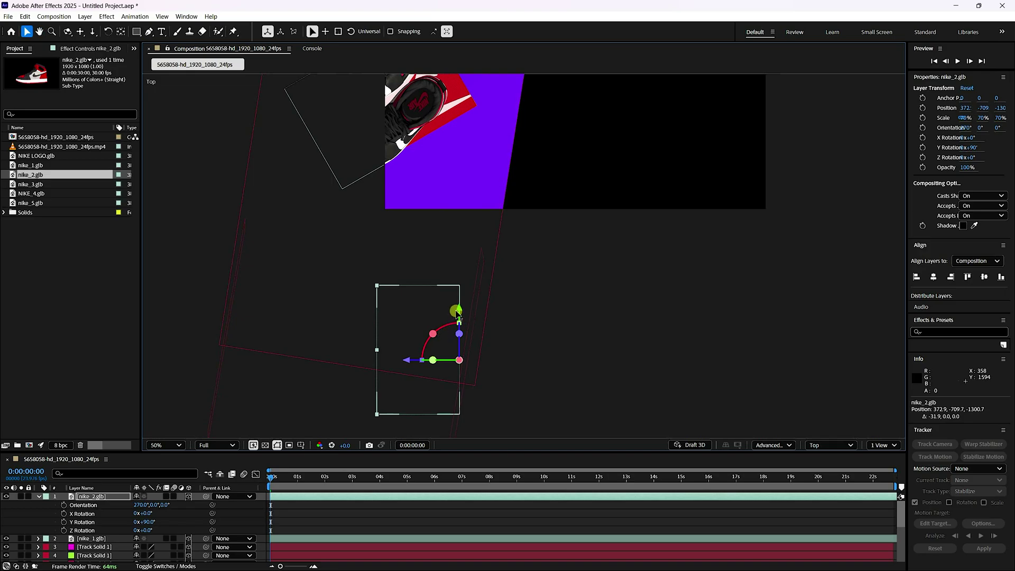
{"action": "left_click_drag", "start_coordinate": [457, 314], "coordinate": [458, 302]}
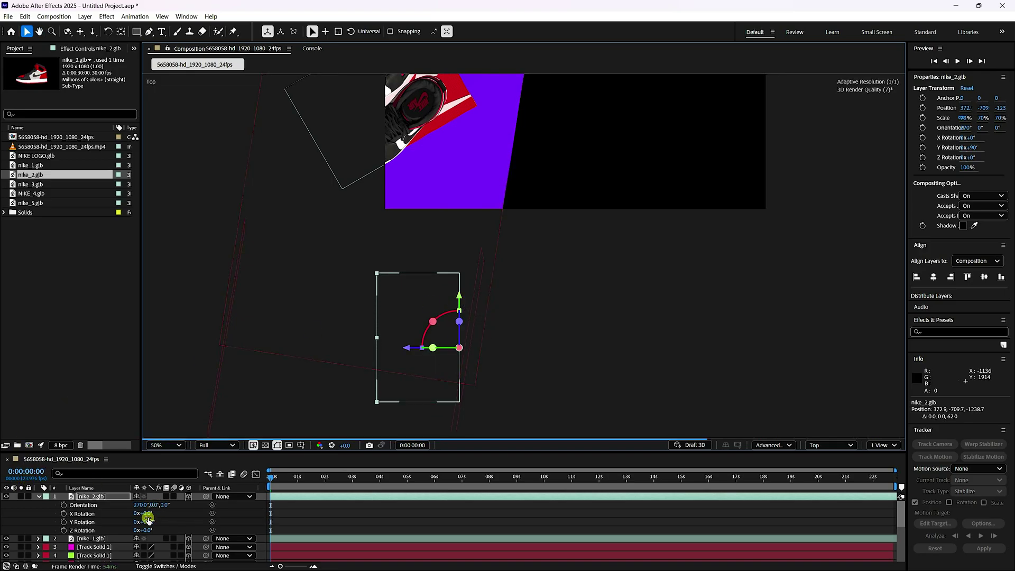
Step: Set the nike_2.glb layer's Z Orientation to 9° to line the model up with the wall solid
{"action": "left_click_drag", "start_coordinate": [168, 505], "coordinate": [168, 505]}
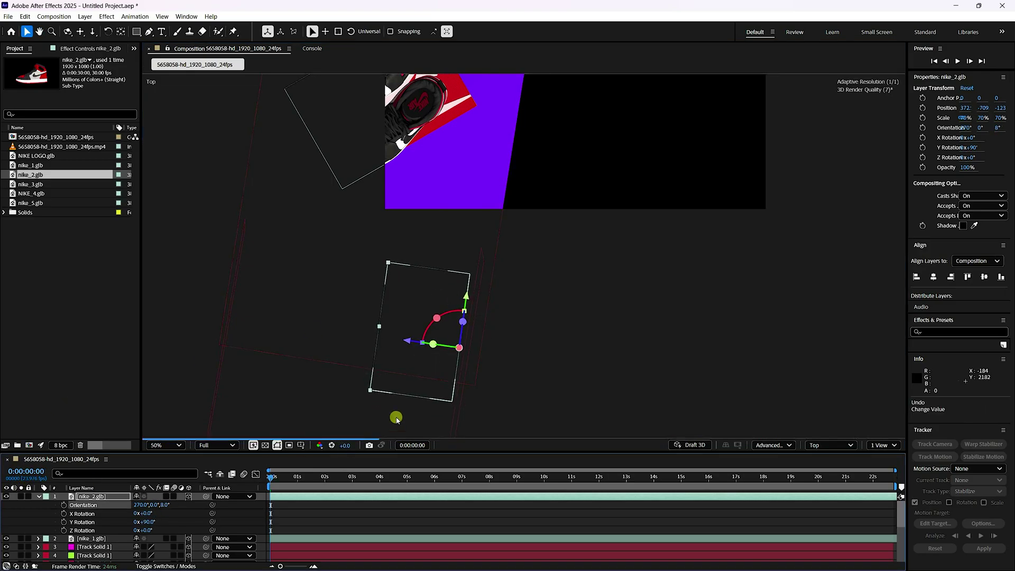
{"action": "key", "text": "period"}
{"action": "key", "text": "h"}
{"action": "left_click_drag", "start_coordinate": [518, 389], "coordinate": [524, 351]}
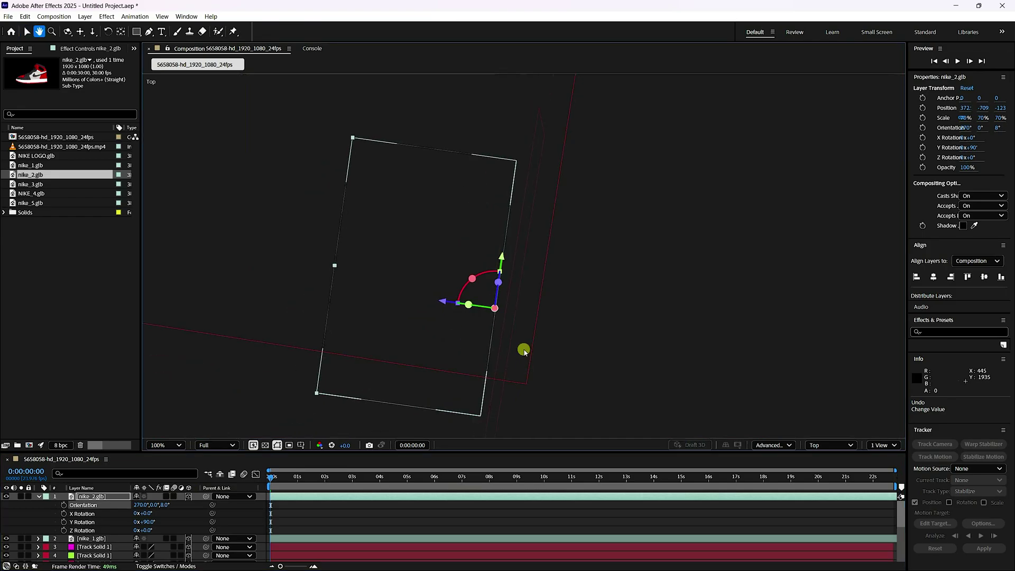
{"action": "key", "text": "v"}
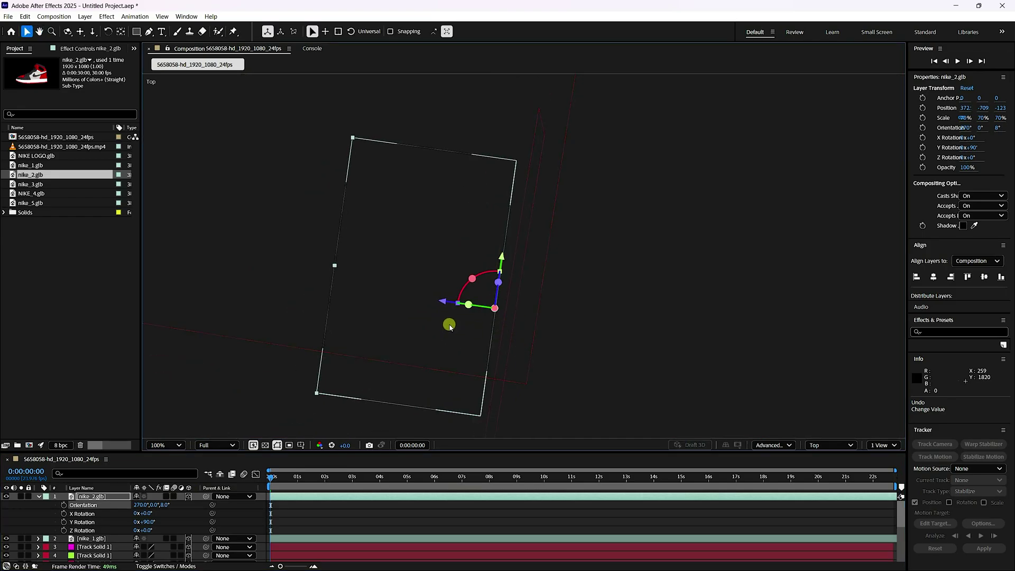
{"action": "left_click", "coordinate": [165, 506]}
{"action": "type", "text": "9"}
{"action": "key", "text": "Return"}
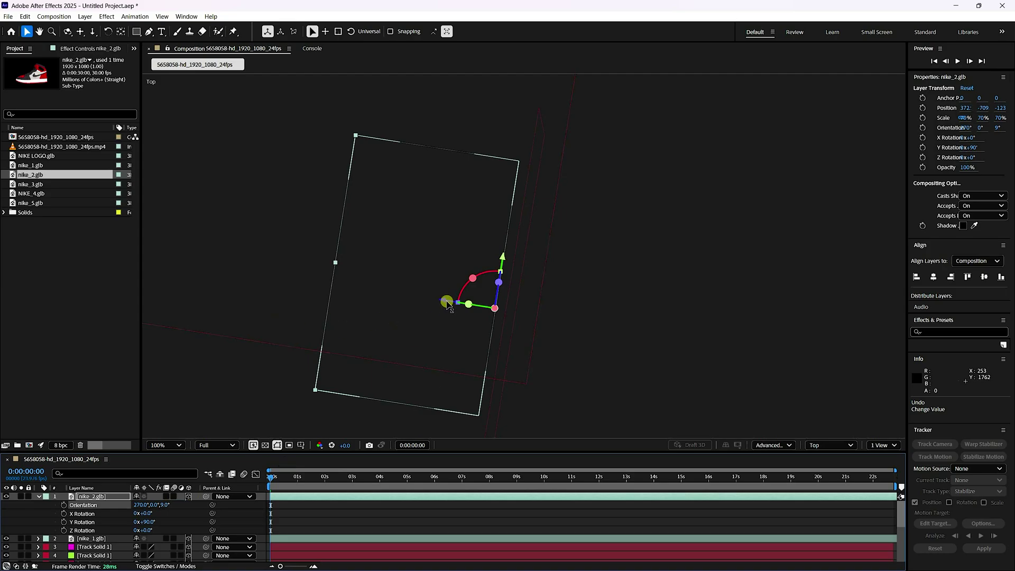
Step: Move the nike_2.glb model in the Top view to about X 405, Z -1243.8, and return to the active camera view
{"action": "mouse_move", "coordinate": [447, 302]}
{"action": "left_mouse_down"}
{"action": "mouse_move", "coordinate": [461, 308]}
{"action": "mouse_move", "coordinate": [450, 312]}
{"action": "left_mouse_up"}
{"action": "left_click", "coordinate": [846, 445]}
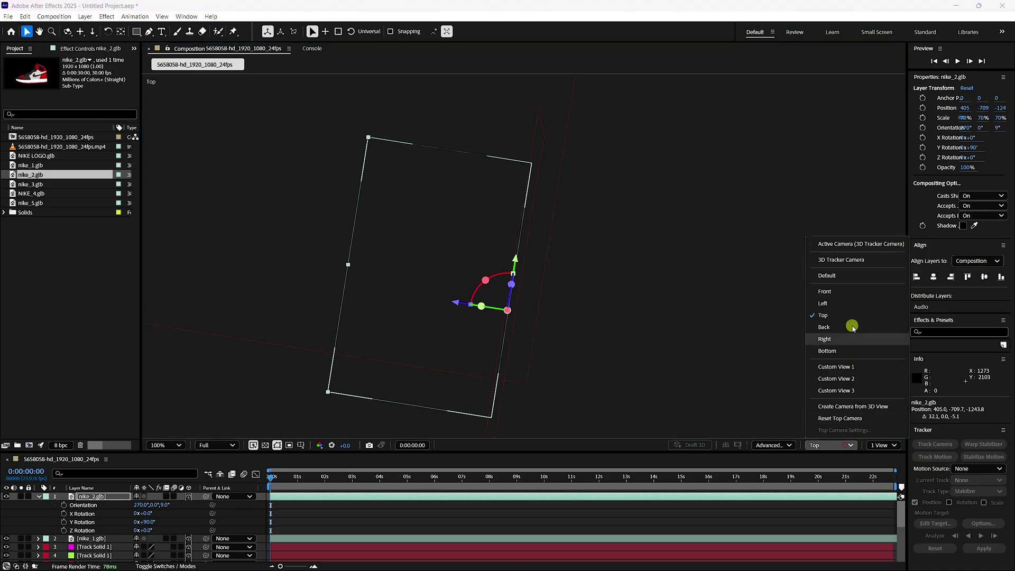
{"action": "left_click", "coordinate": [839, 244]}
{"action": "left_click", "coordinate": [165, 445]}
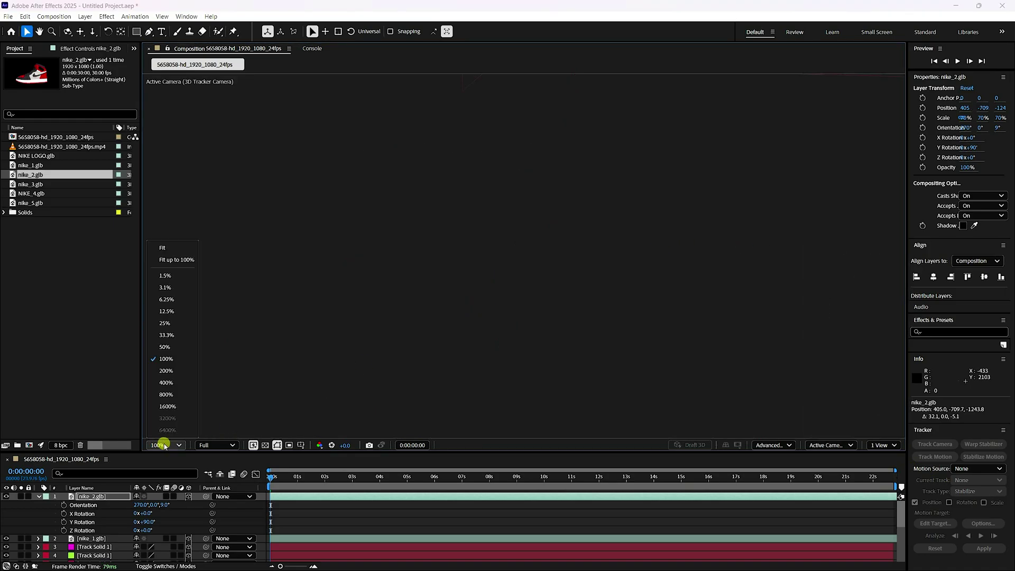
{"action": "left_click", "coordinate": [177, 259]}
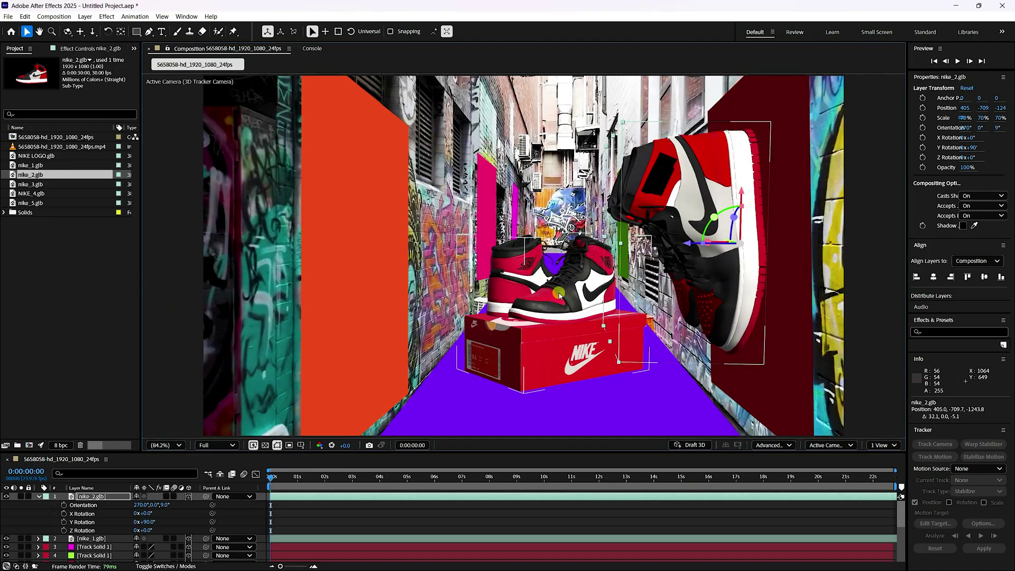
{"action": "scroll", "coordinate": [560, 295], "scroll_direction": "down", "scroll_amount": 2}
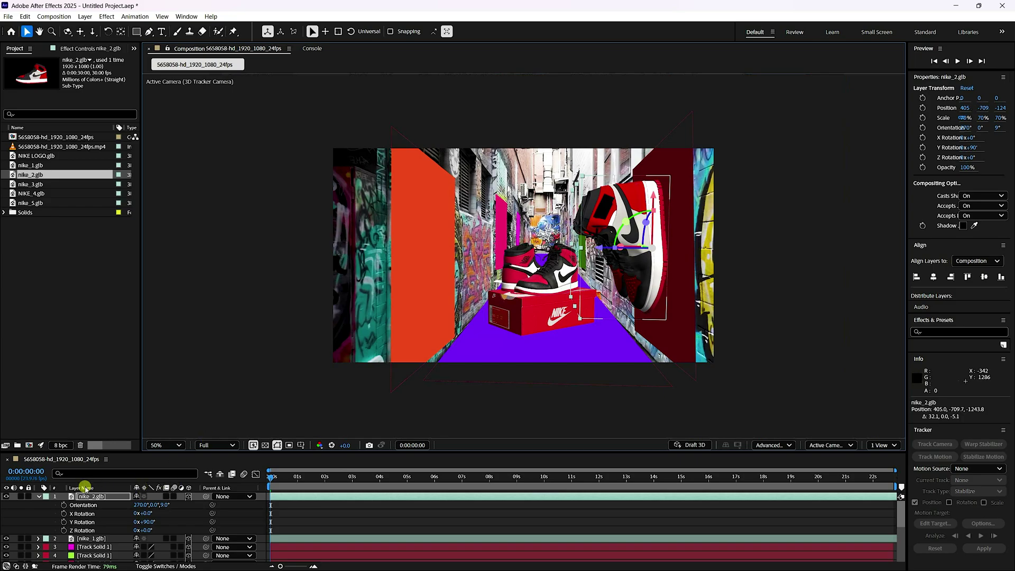
Step: Set the nike_2.glb layer's scale to 60%
{"action": "key", "text": "s"}
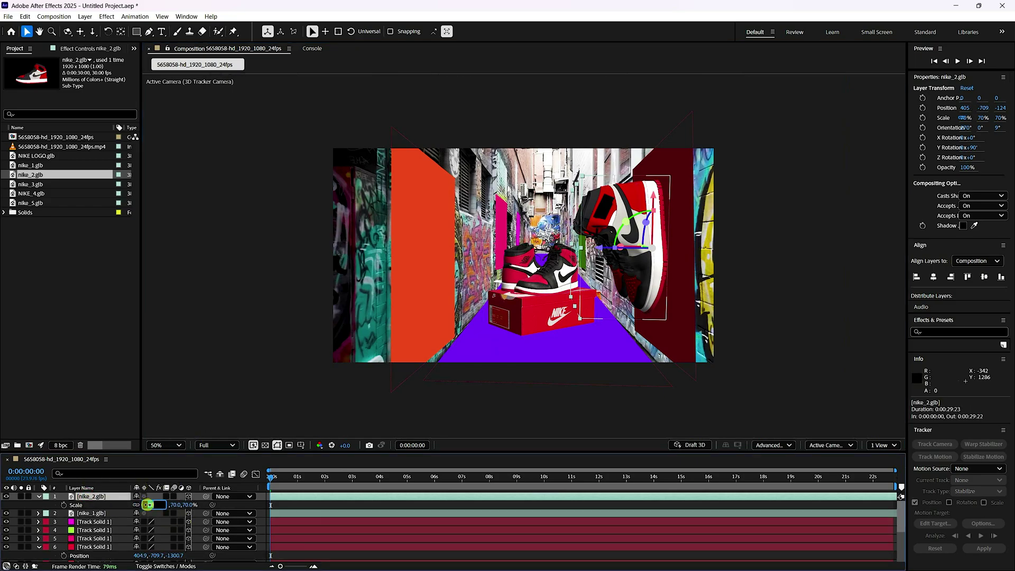
{"action": "type", "text": "60"}
{"action": "key", "text": "Return"}
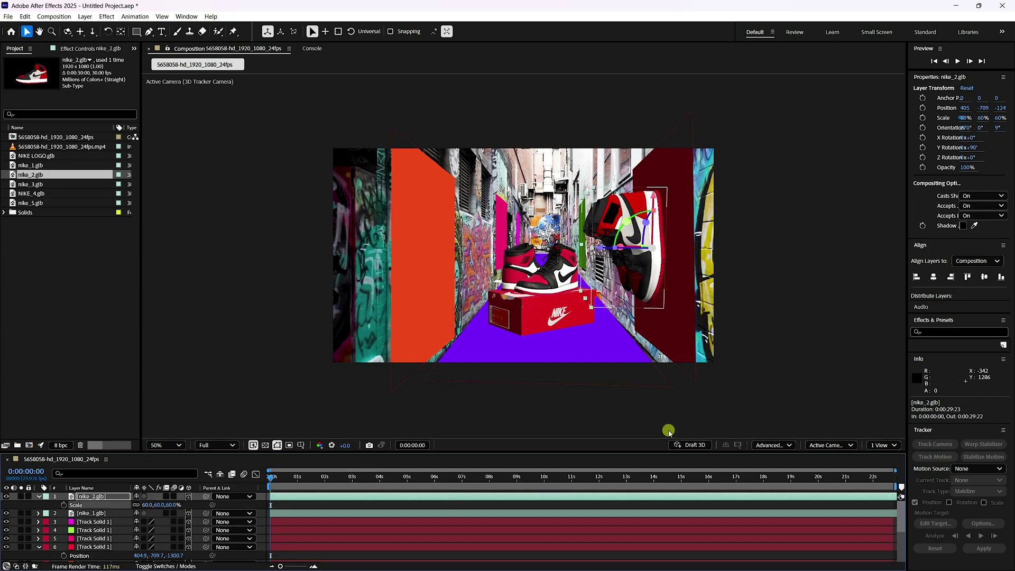
Step: Add nike_3.glb as the topmost layer of the composition, using Make Comp Size in its model settings
{"action": "left_click", "coordinate": [55, 283]}
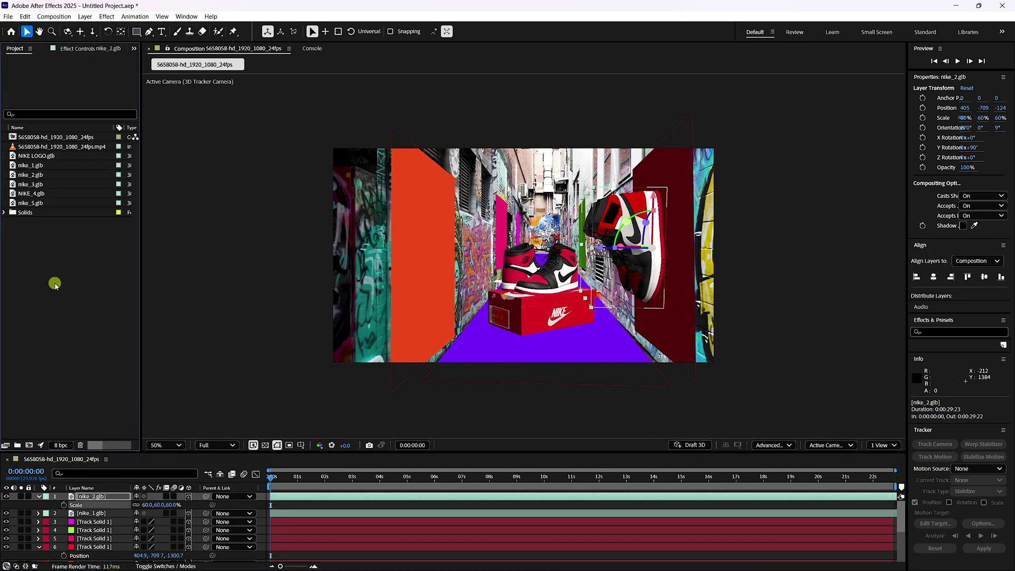
{"action": "left_click", "coordinate": [38, 187]}
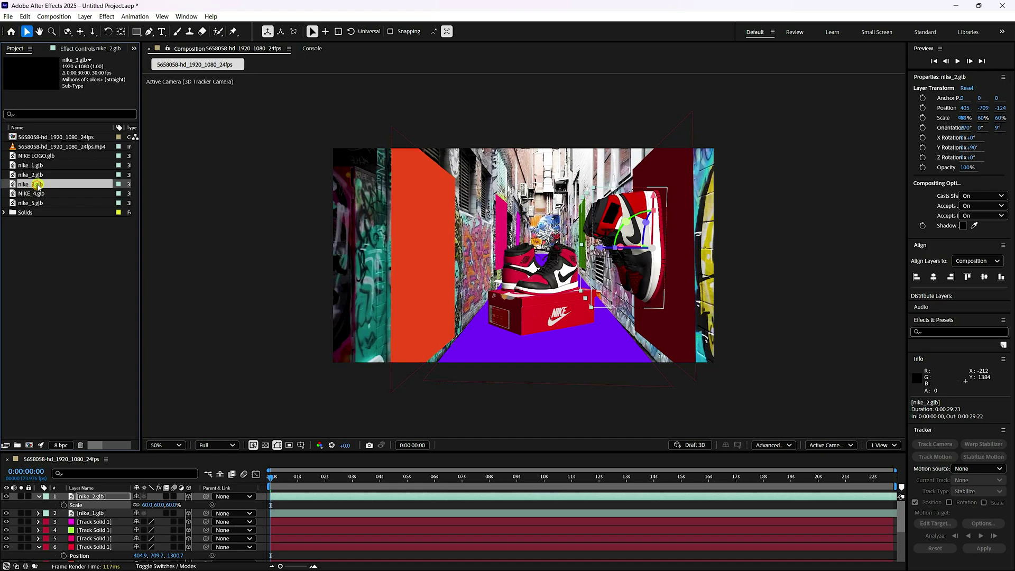
{"action": "left_click_drag", "start_coordinate": [38, 188], "coordinate": [102, 493]}
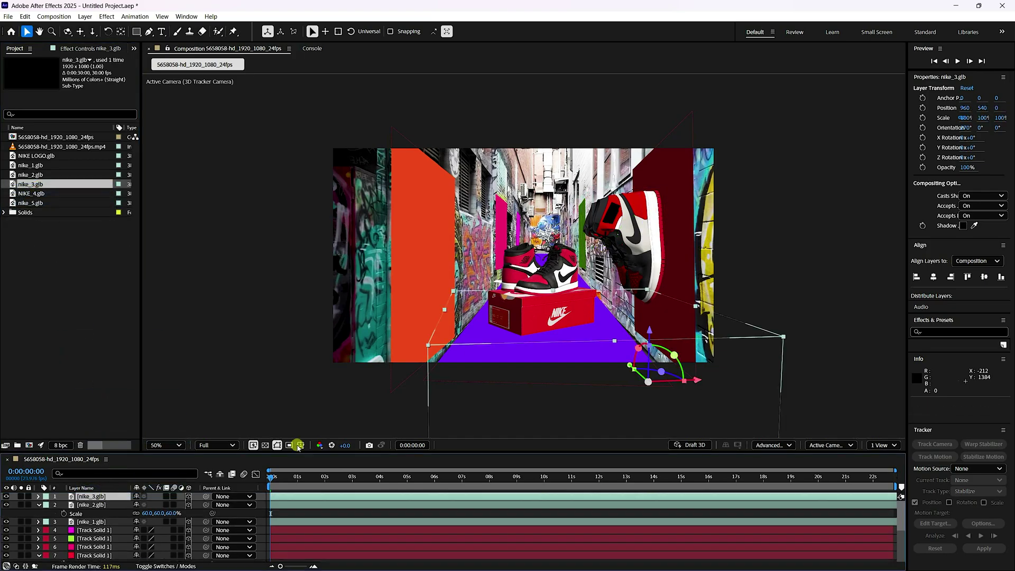
{"action": "left_click", "coordinate": [299, 445]}
{"action": "left_click", "coordinate": [422, 276]}
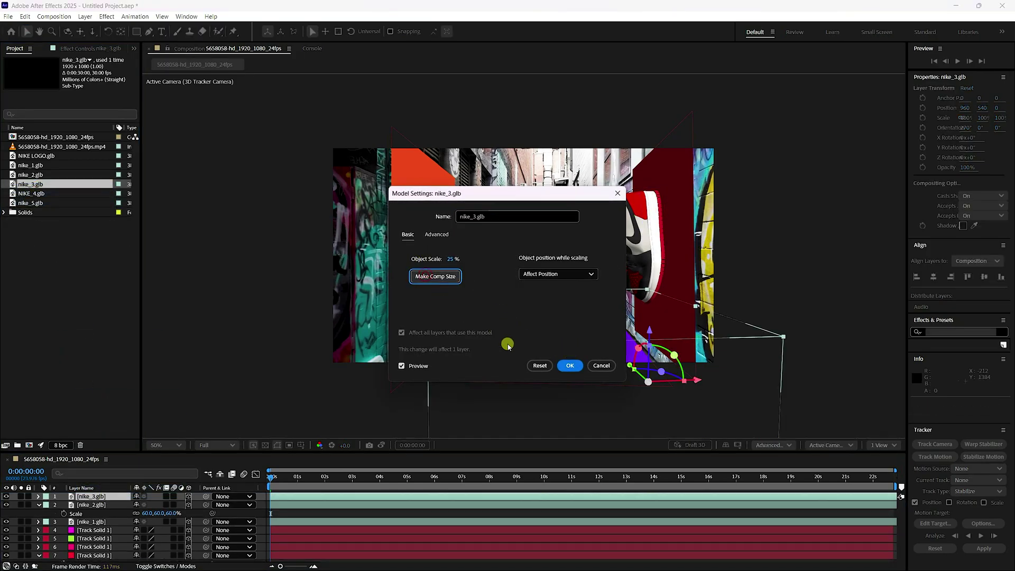
{"action": "left_click", "coordinate": [569, 366]}
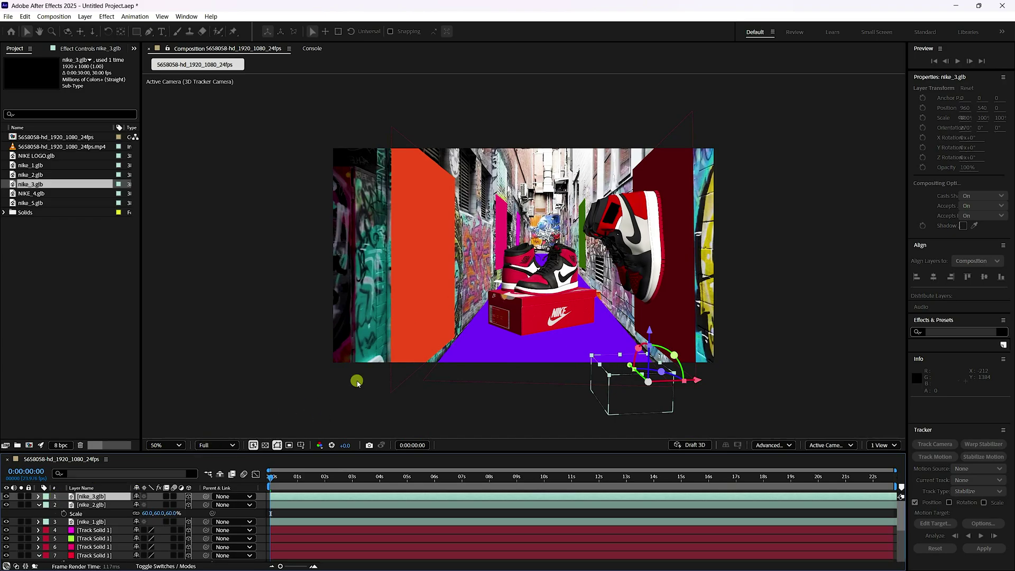
Step: Copy the position of the orange wall's Track Solid 1 layer onto the nike_3.glb layer
{"action": "left_click", "coordinate": [94, 531]}
{"action": "scroll", "coordinate": [93, 532], "scroll_direction": "down", "scroll_amount": 2}
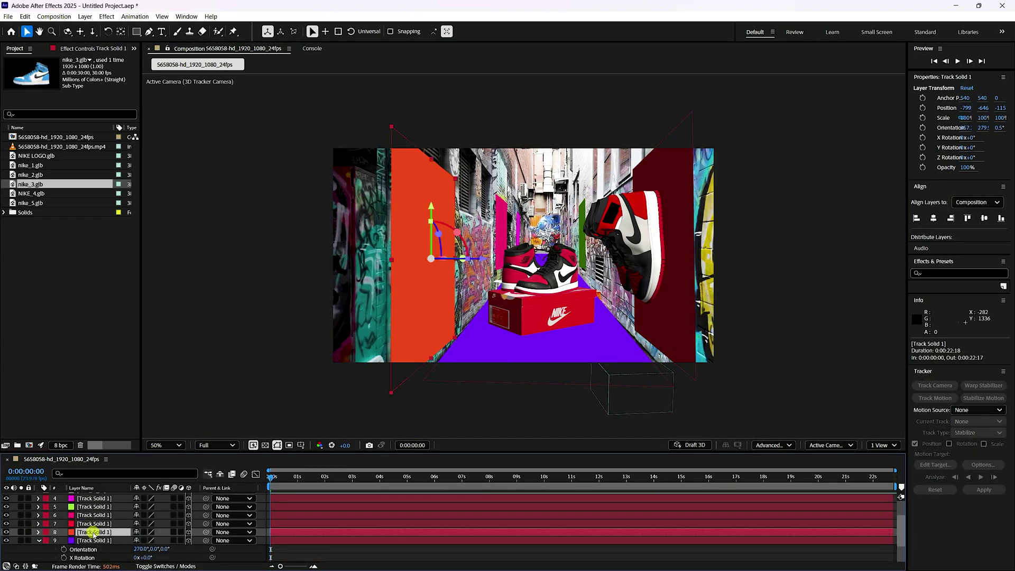
{"action": "key", "text": "End"}
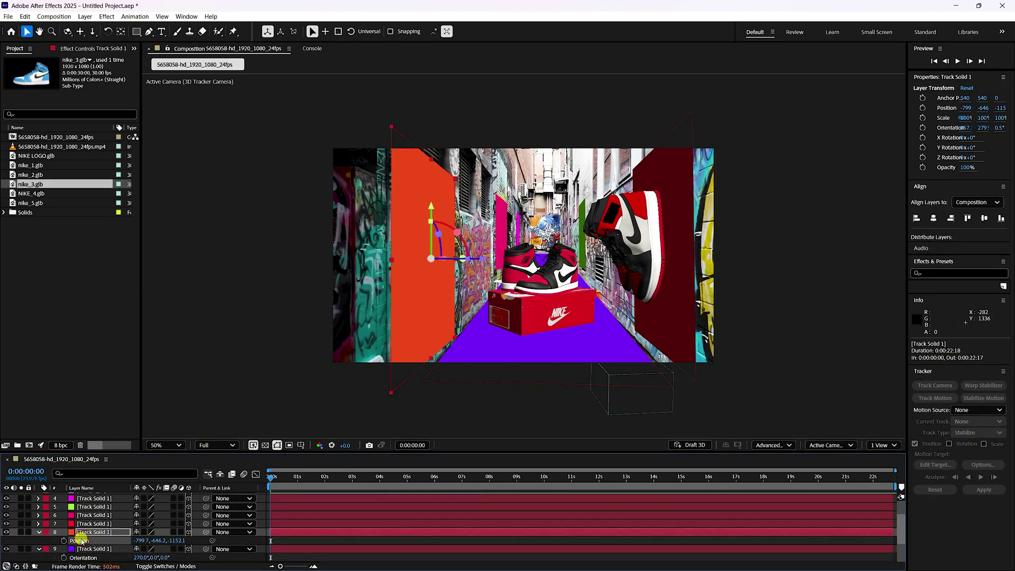
{"action": "scroll", "coordinate": [93, 519], "scroll_direction": "up", "scroll_amount": 2}
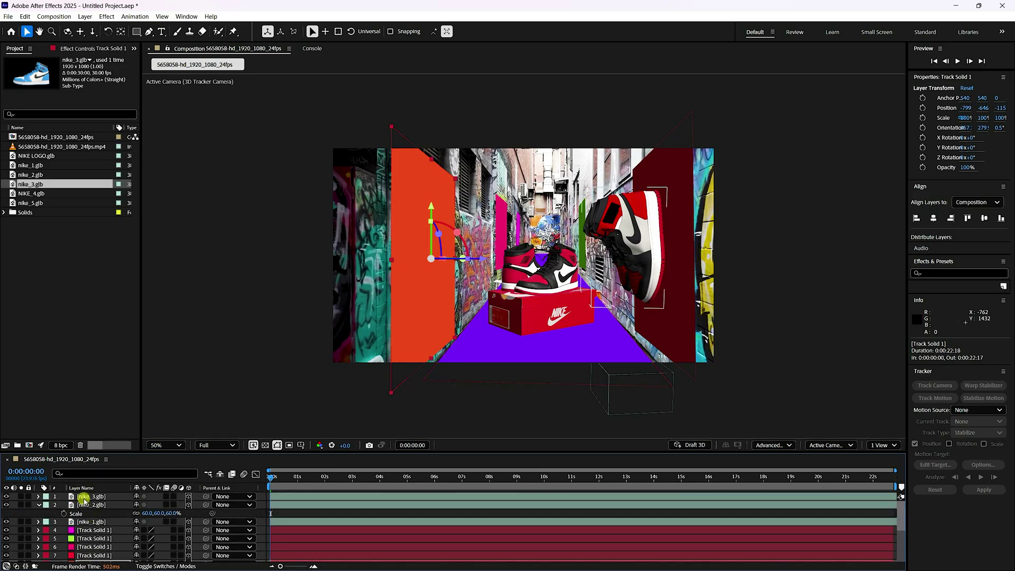
{"action": "left_click", "coordinate": [86, 495]}
{"action": "key", "text": "p"}
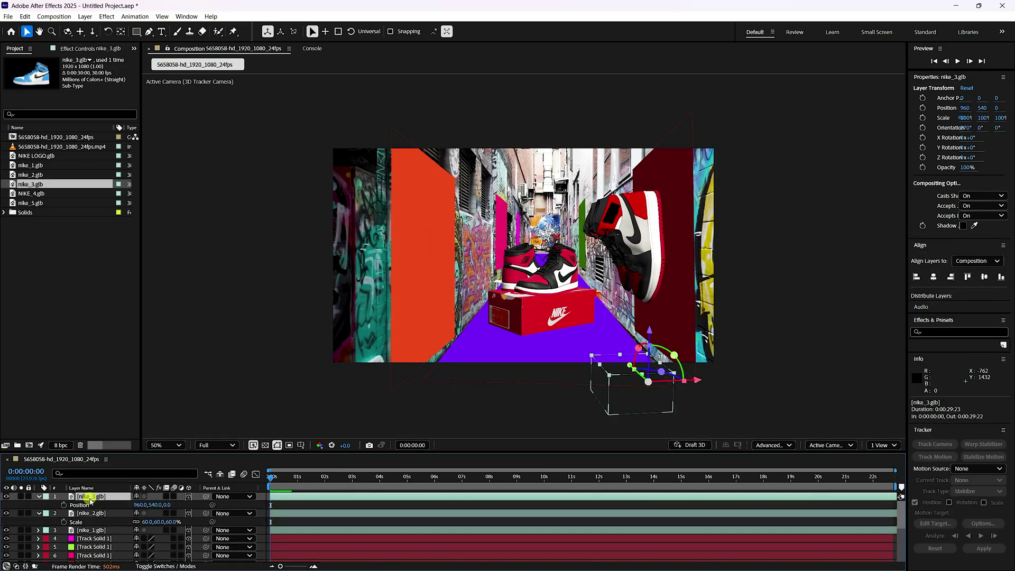
{"action": "left_click", "coordinate": [85, 505]}
{"action": "key", "text": "ctrl+v"}
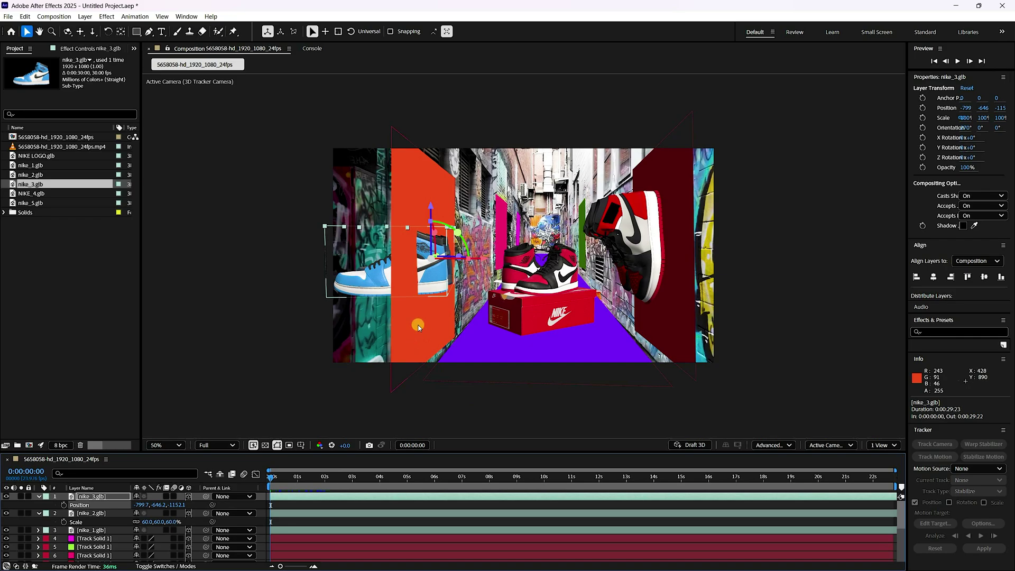
Step: Set nike_3.glb's orientation to 270°, 270°, 180° and Z Rotation to 180°, and move it to about X -675.5, Y -515.6 on the orange wall
{"action": "left_click", "coordinate": [164, 445]}
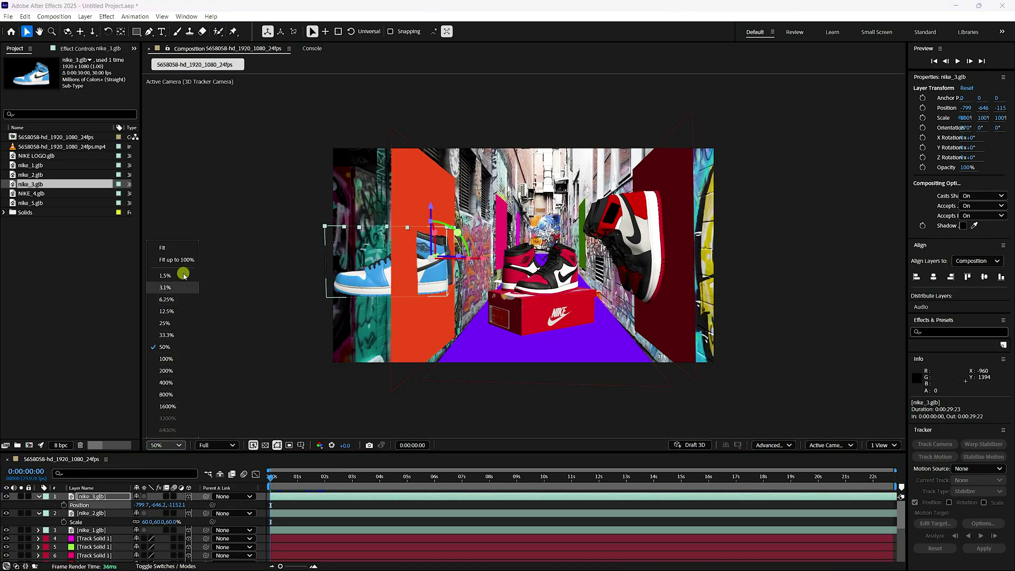
{"action": "left_click", "coordinate": [181, 257]}
{"action": "left_click", "coordinate": [83, 495]}
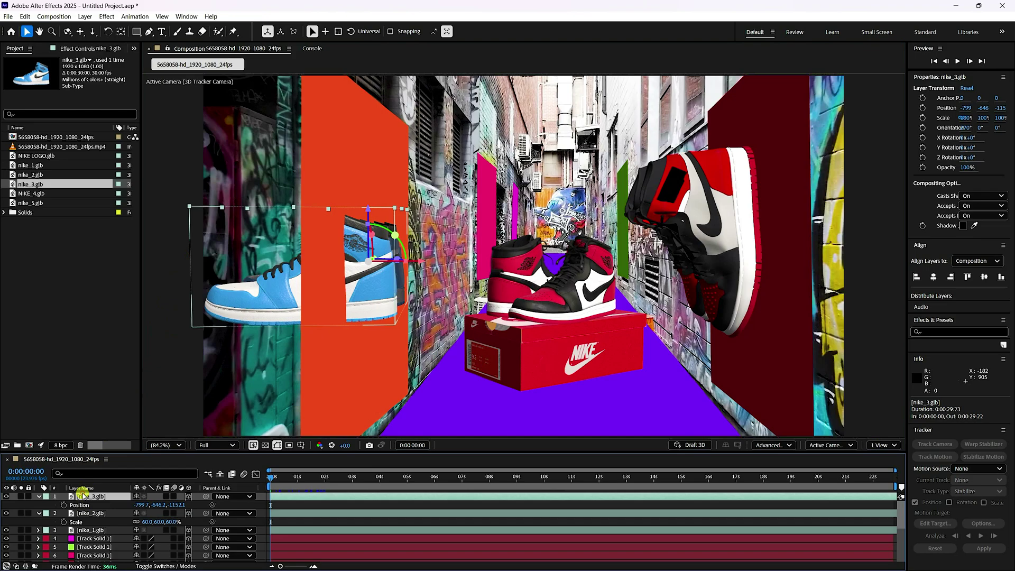
{"action": "key", "text": "r"}
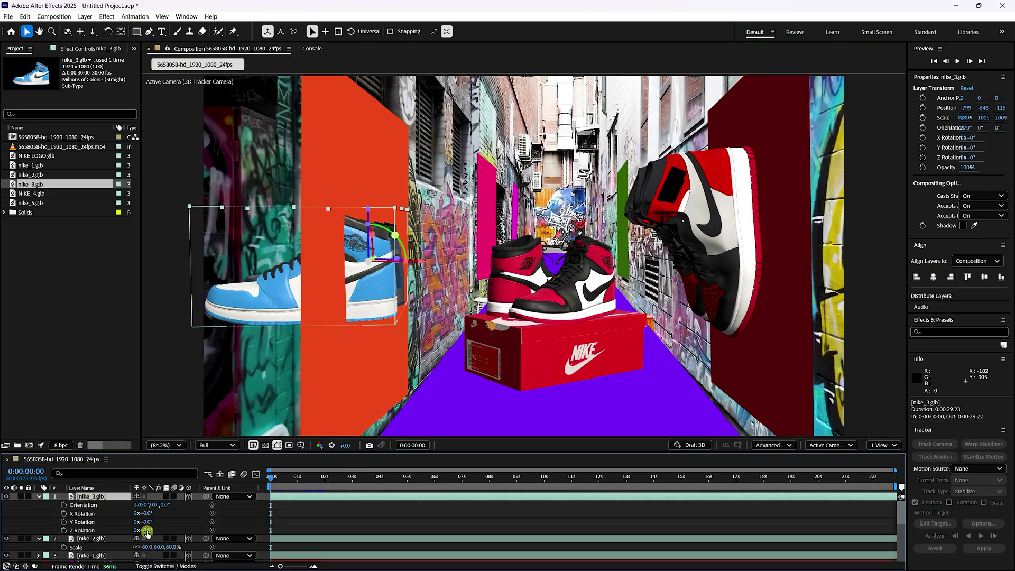
{"action": "left_click_drag", "start_coordinate": [147, 532], "coordinate": [235, 528]}
{"action": "left_click_drag", "start_coordinate": [158, 505], "coordinate": [264, 504]}
{"action": "left_click", "coordinate": [160, 505]}
{"action": "type", "text": "270"}
{"action": "key", "text": "Return"}
{"action": "left_click_drag", "start_coordinate": [387, 259], "coordinate": [406, 415]}
{"action": "left_click_drag", "start_coordinate": [455, 306], "coordinate": [459, 306]}
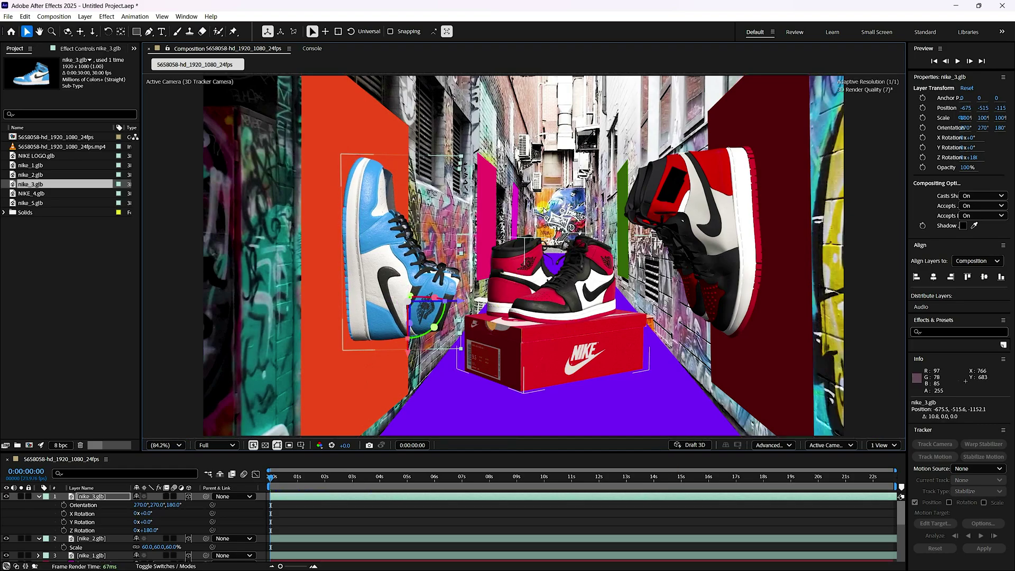
Step: Preview the composition and move the current time to 0:00:08:05
{"action": "left_click", "coordinate": [958, 61]}
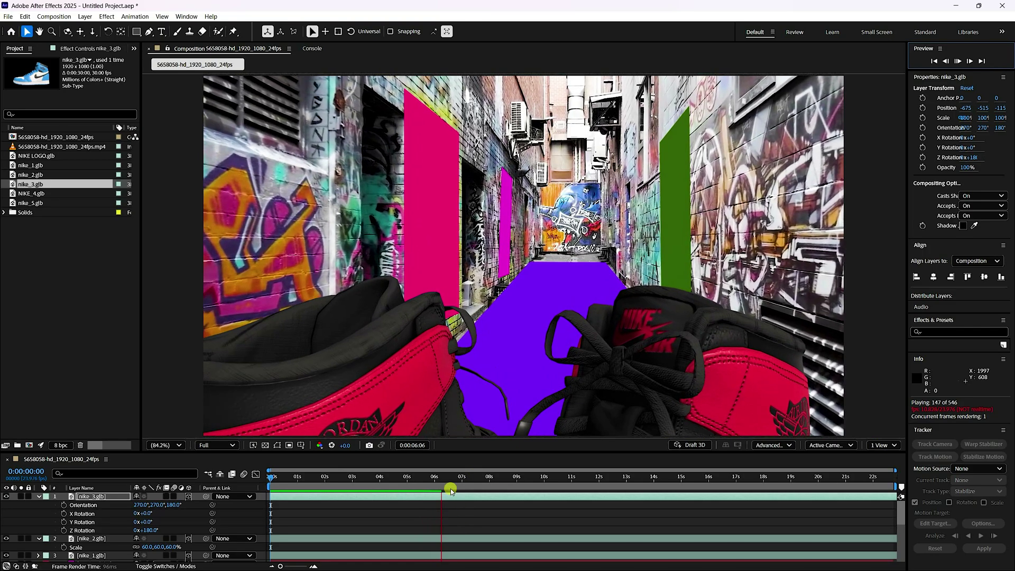
{"action": "left_click_drag", "start_coordinate": [454, 483], "coordinate": [495, 479]}
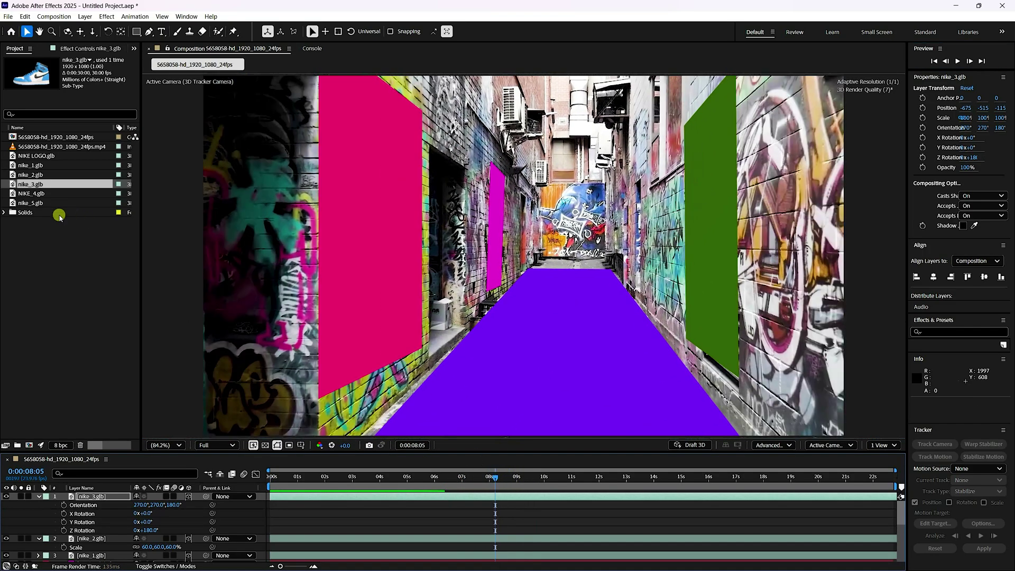
Step: Collapse the existing Nike layers and add NIKE_4.glb as the topmost layer, using Make Comp Size in its model settings
{"action": "left_click", "coordinate": [35, 194]}
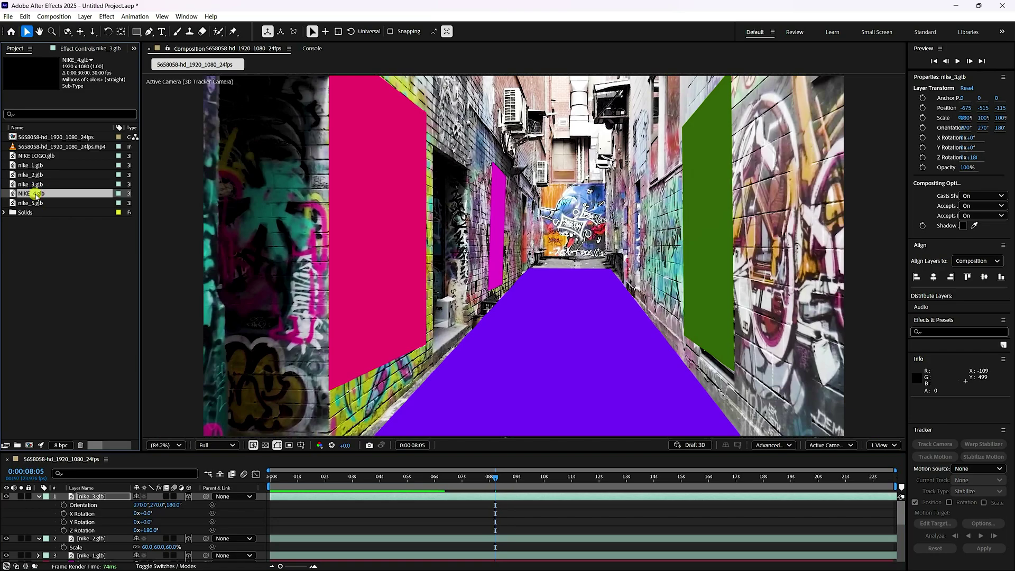
{"action": "left_click", "coordinate": [46, 496]}
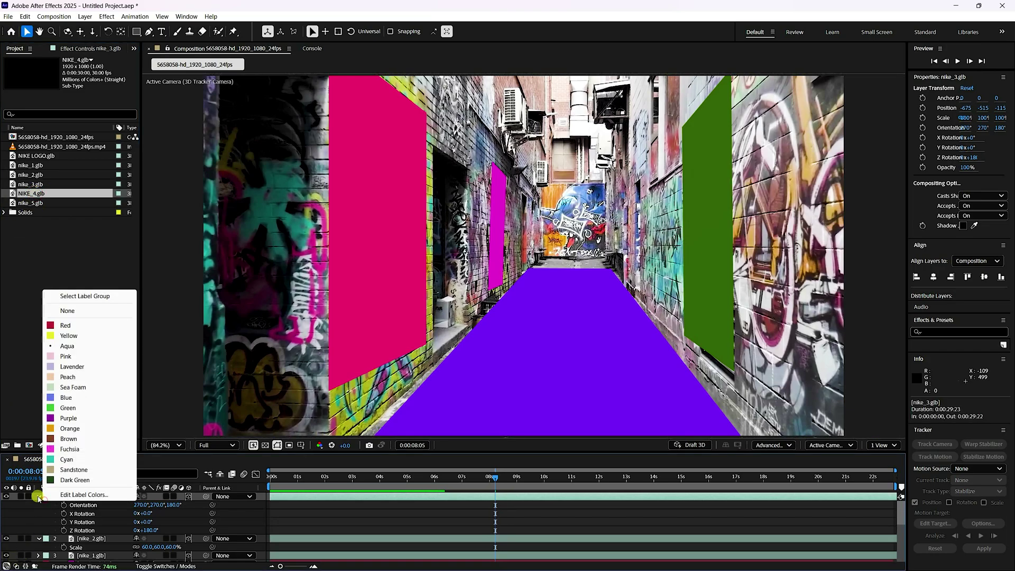
{"action": "left_click", "coordinate": [38, 498]}
{"action": "left_click", "coordinate": [37, 505]}
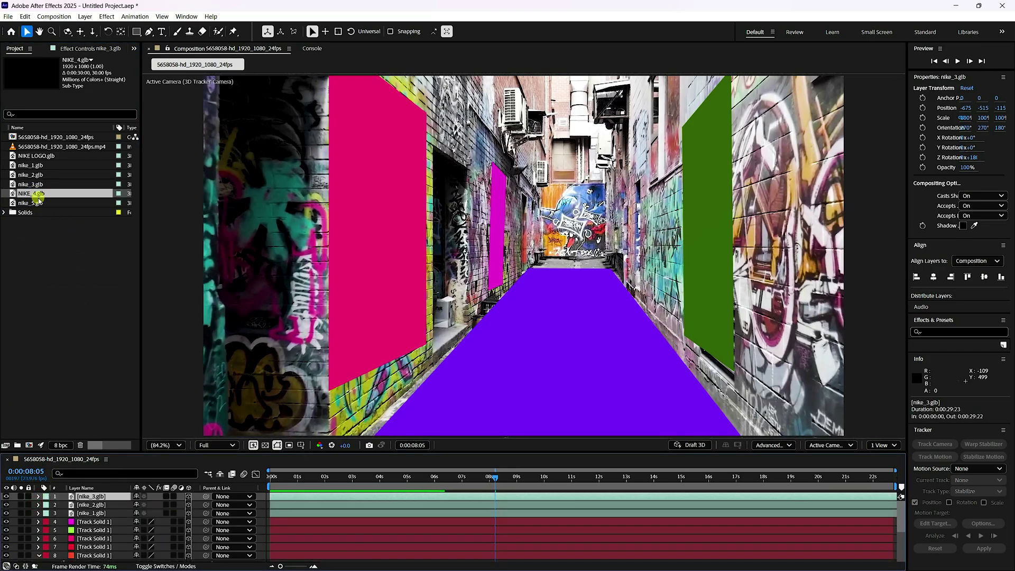
{"action": "left_click_drag", "start_coordinate": [38, 199], "coordinate": [85, 496]}
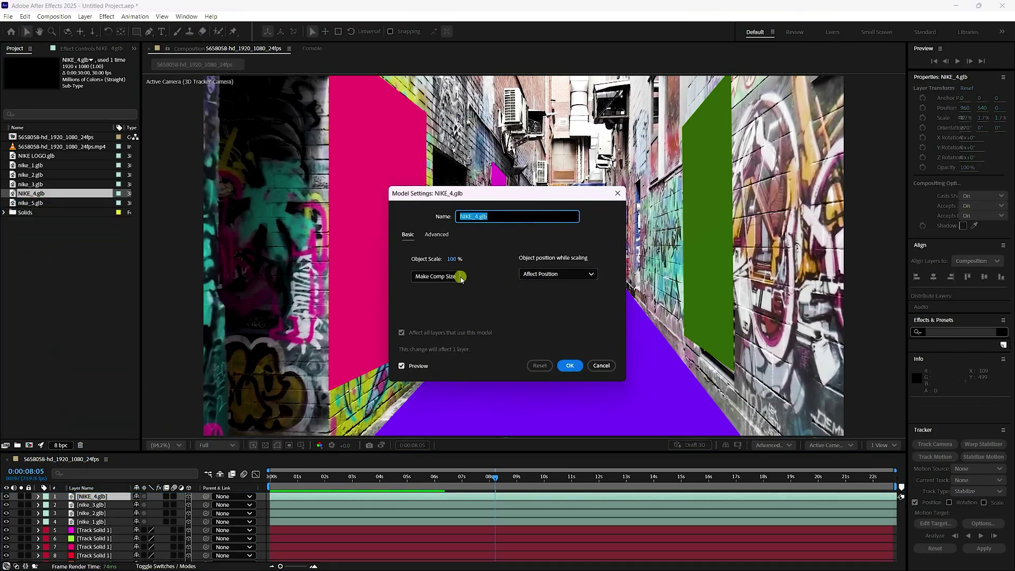
{"action": "left_click", "coordinate": [458, 276]}
{"action": "left_click", "coordinate": [561, 366]}
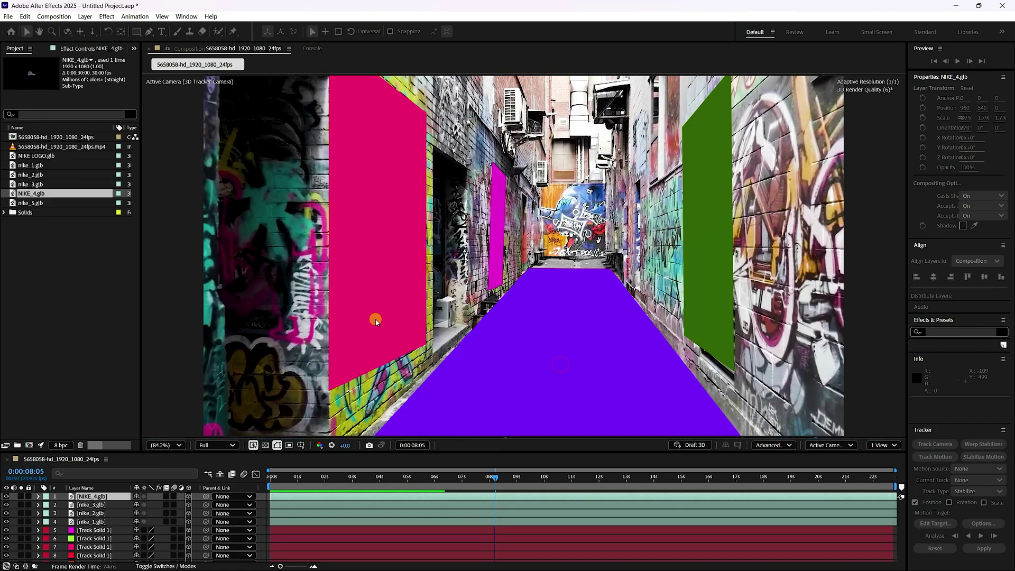
Step: Copy the position of the large pink wall's Track Solid 1 layer onto the NIKE_4.glb layer
{"action": "left_click", "coordinate": [100, 546]}
{"action": "left_click", "coordinate": [43, 549]}
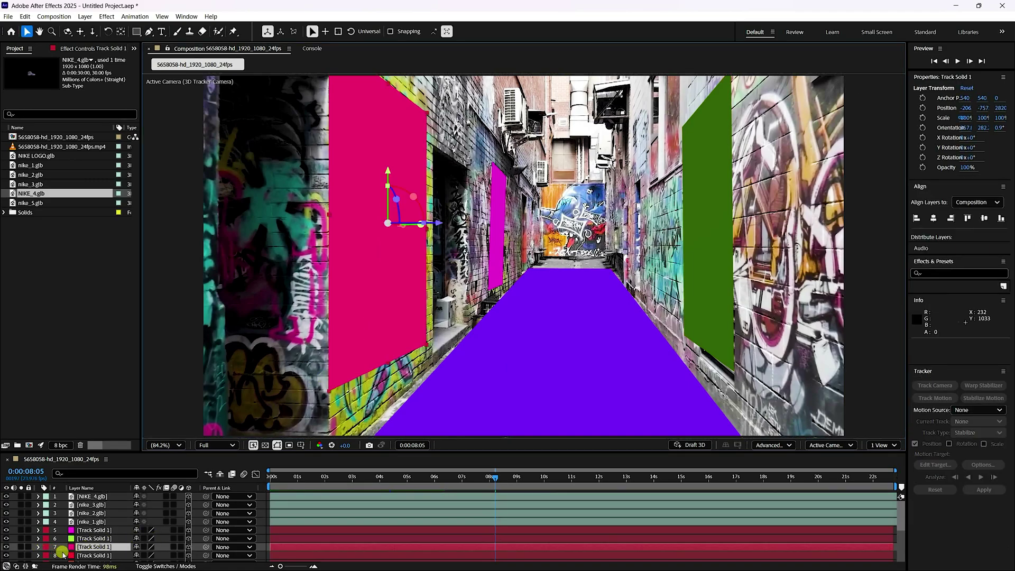
{"action": "key", "text": "p"}
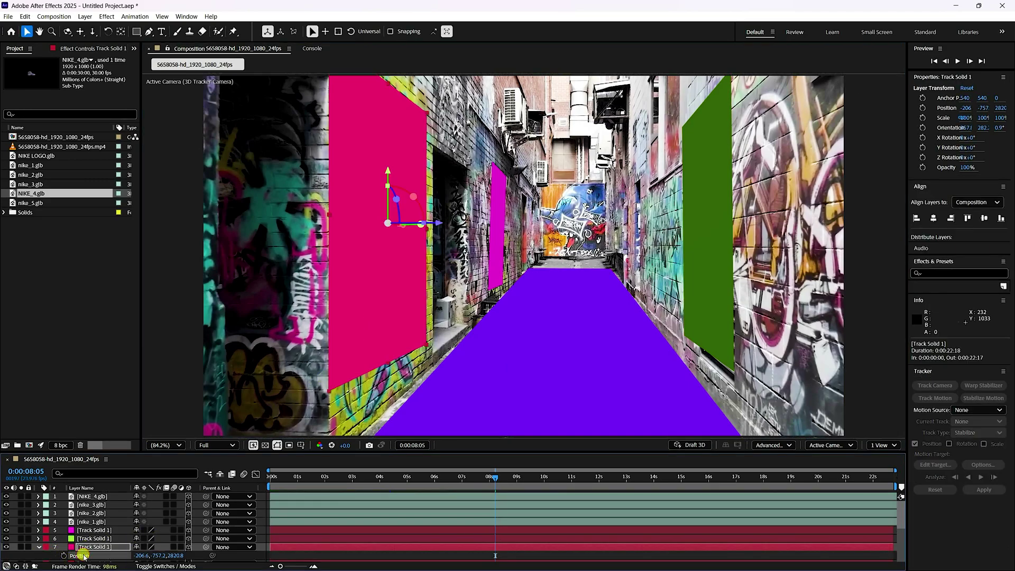
{"action": "left_click", "coordinate": [99, 497]}
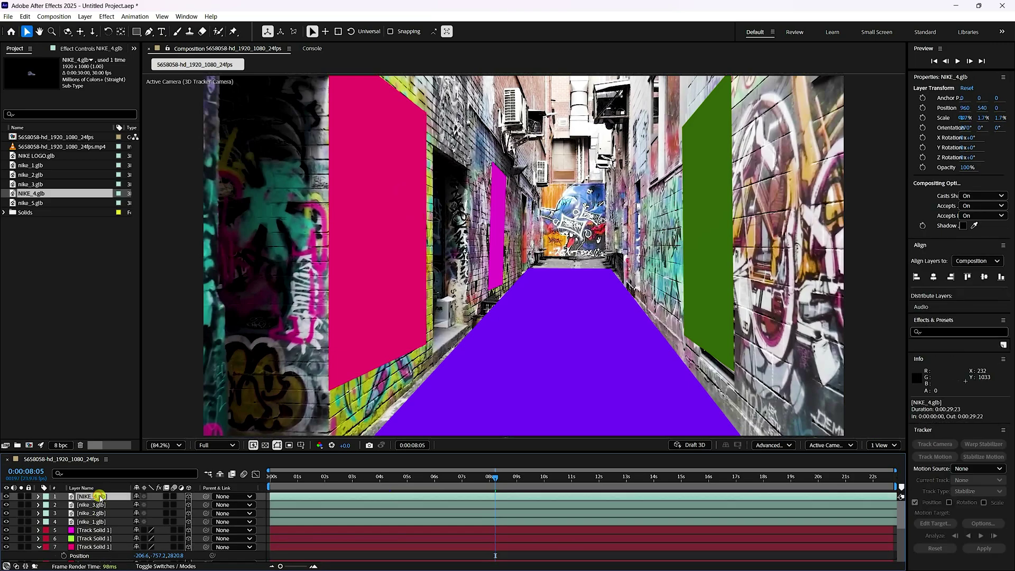
{"action": "key", "text": "p"}
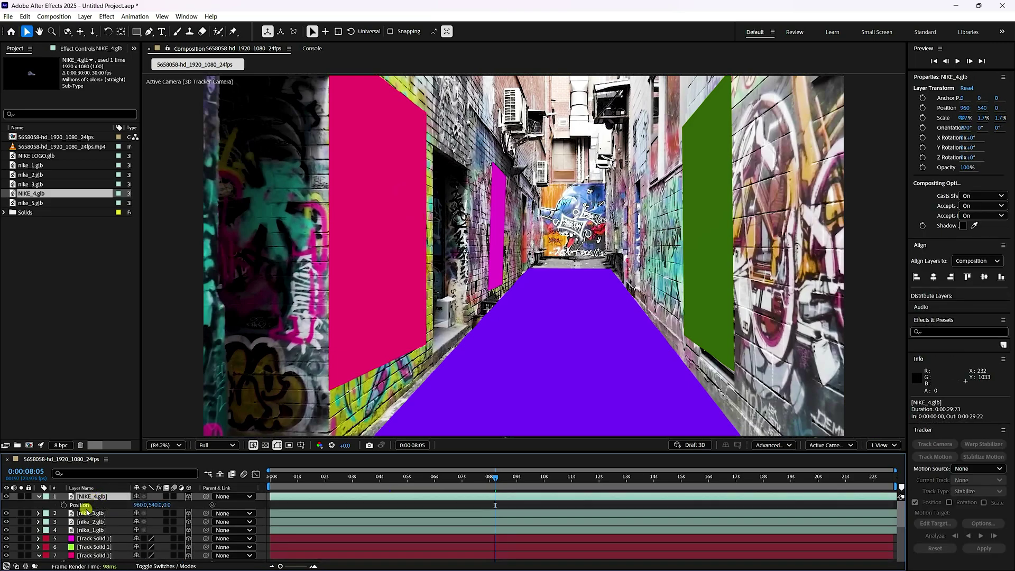
{"action": "left_click", "coordinate": [82, 505]}
{"action": "key", "text": "ctrl+v"}
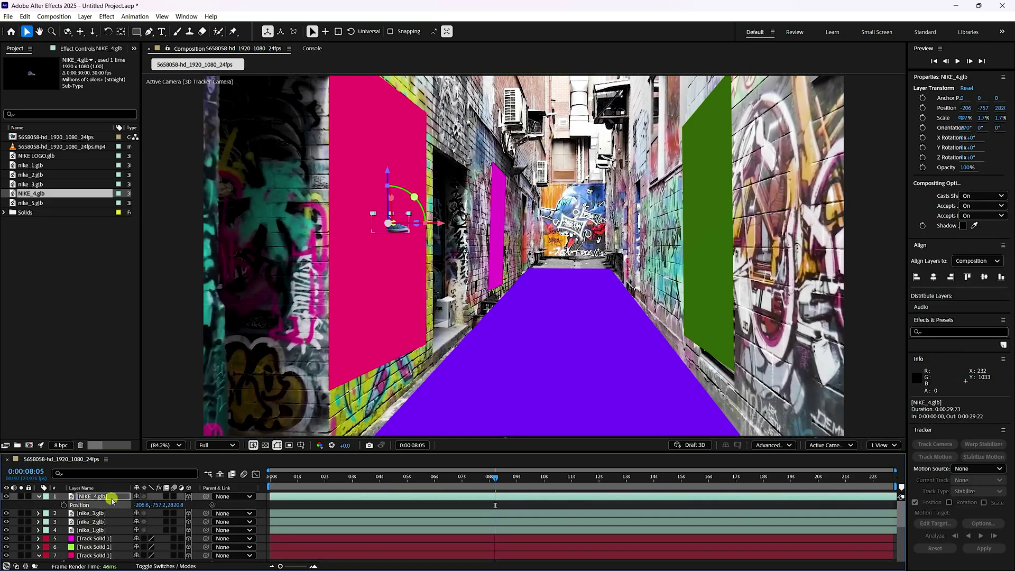
Step: Set the NIKE_4.glb layer's scale to 10%
{"action": "left_click", "coordinate": [91, 499]}
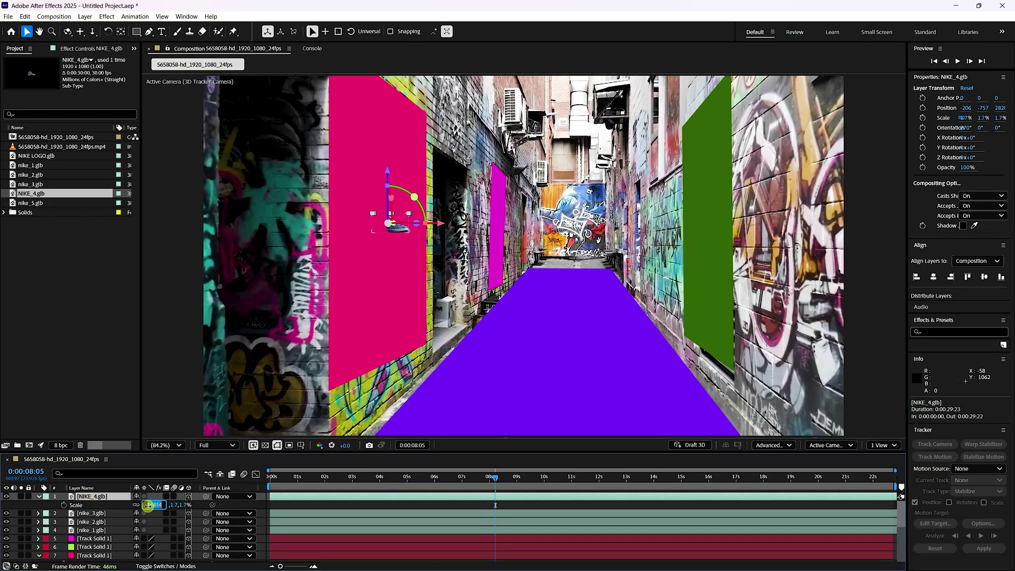
{"action": "type", "text": "10"}
{"action": "key", "text": "Return"}
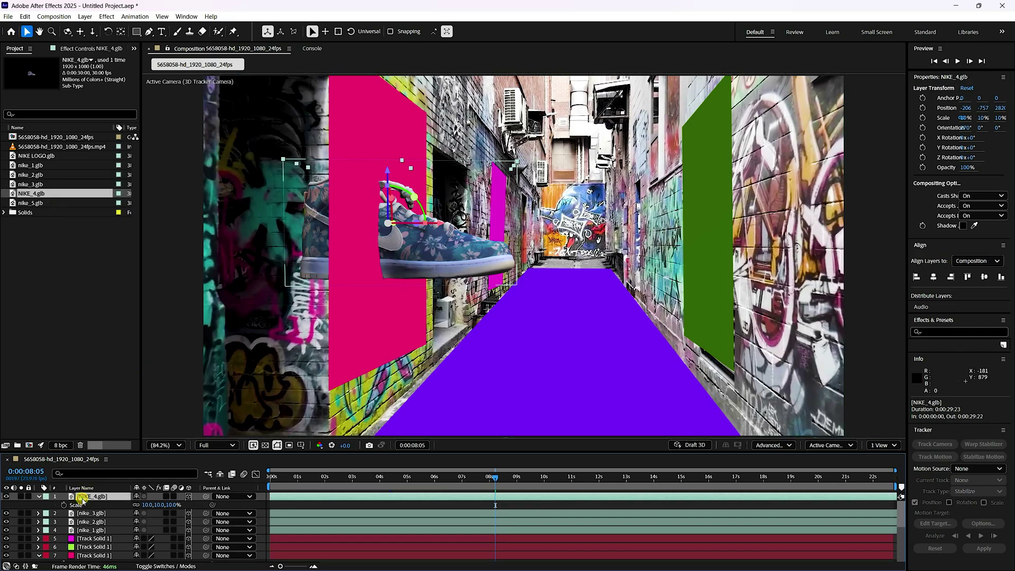
Step: Set the NIKE_4.glb layer's Y Rotation to -90° and move it out from the pink wall to an X position of about -15
{"action": "key", "text": "r"}
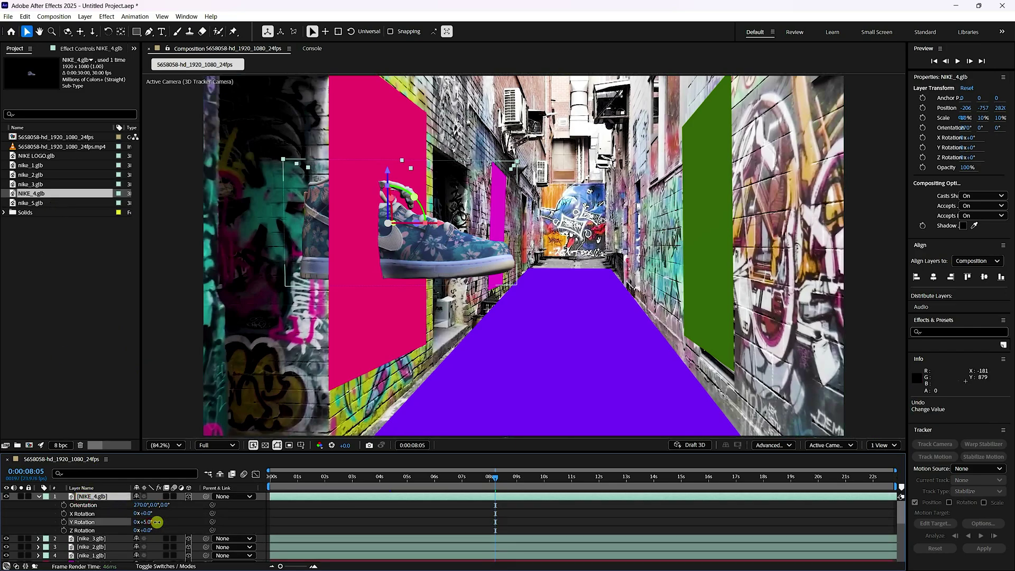
{"action": "mouse_move", "coordinate": [152, 522]}
{"action": "left_mouse_down"}
{"action": "mouse_move", "coordinate": [112, 517]}
{"action": "mouse_move", "coordinate": [147, 523]}
{"action": "left_mouse_up"}
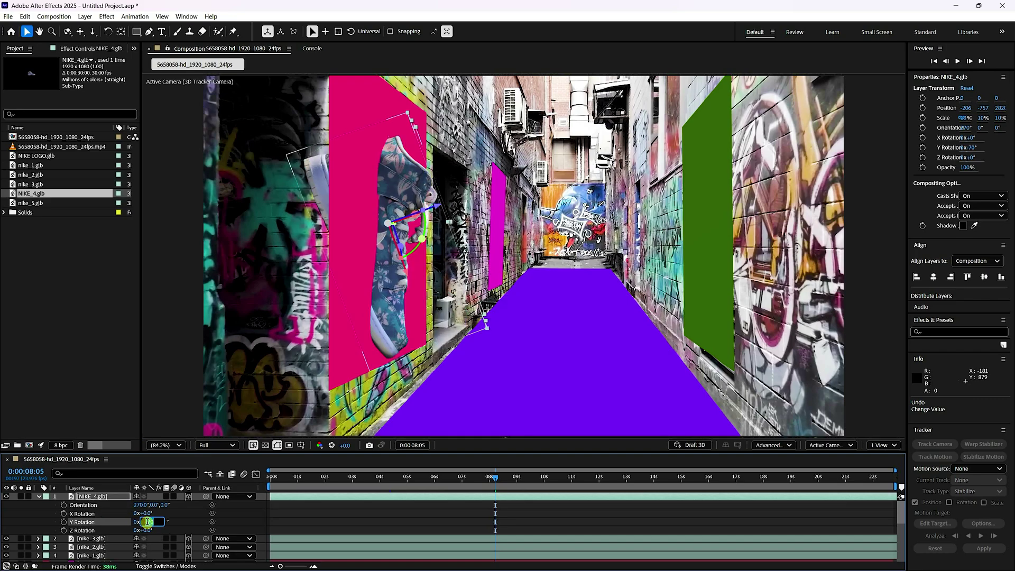
{"action": "type", "text": "-90"}
{"action": "key", "text": "Return"}
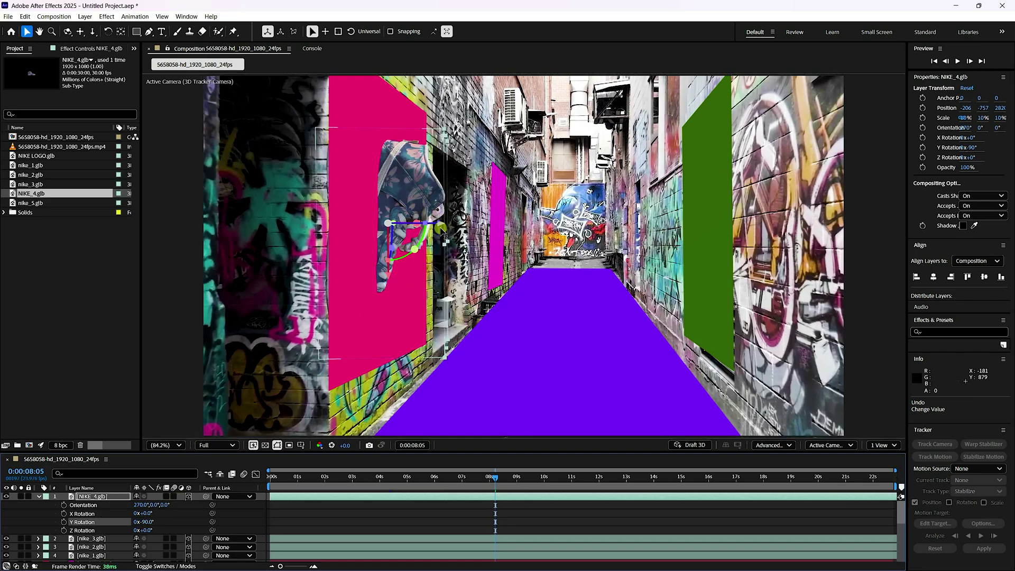
{"action": "left_click_drag", "start_coordinate": [439, 226], "coordinate": [491, 239]}
{"action": "left_click_drag", "start_coordinate": [493, 241], "coordinate": [493, 241]}
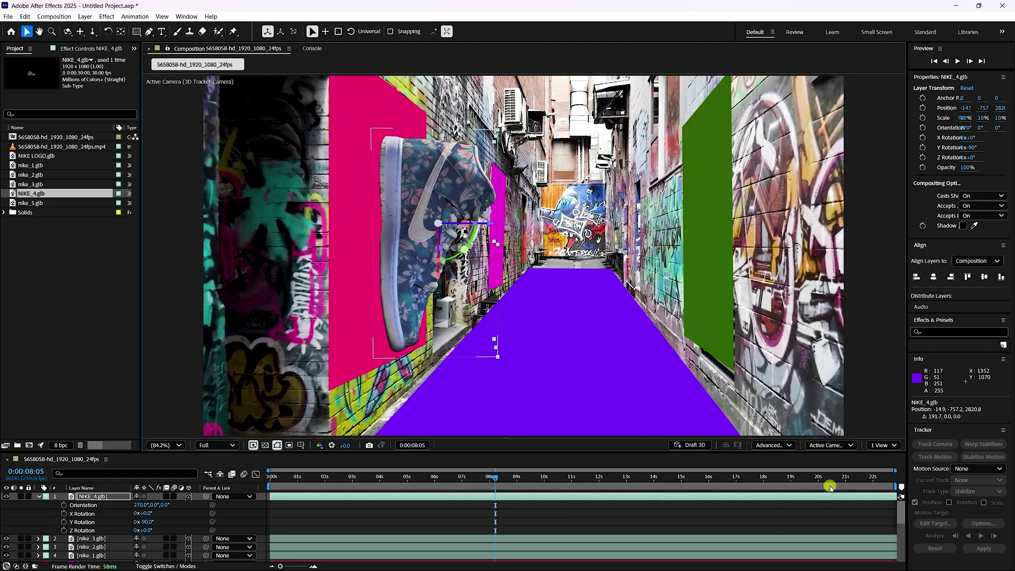
Step: In Top view, set NIKE_4.glb's Z orientation to 12° to match the wall's angle and shift it along its depth axis to X about 12
{"action": "left_click", "coordinate": [833, 445]}
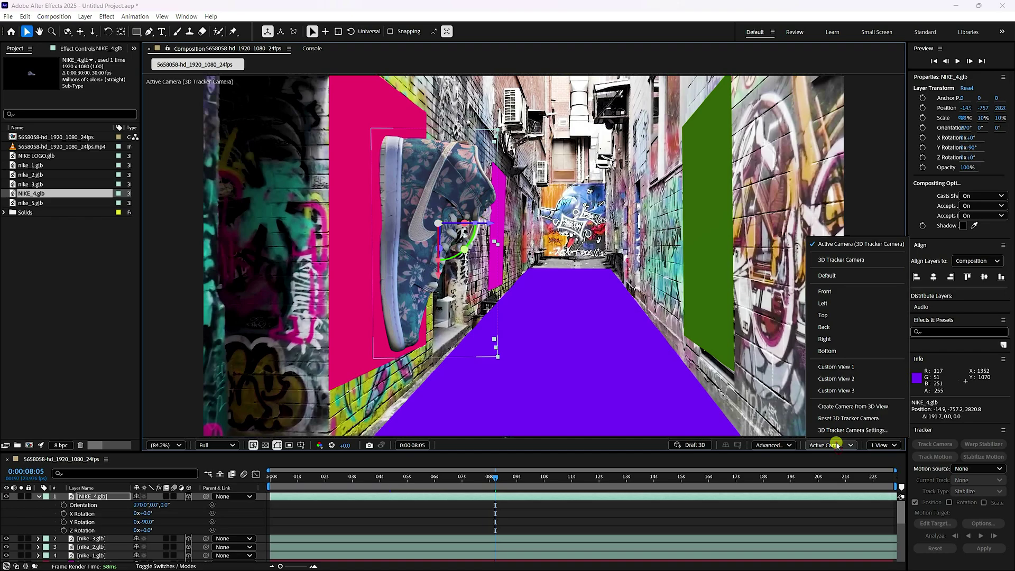
{"action": "left_click", "coordinate": [829, 315]}
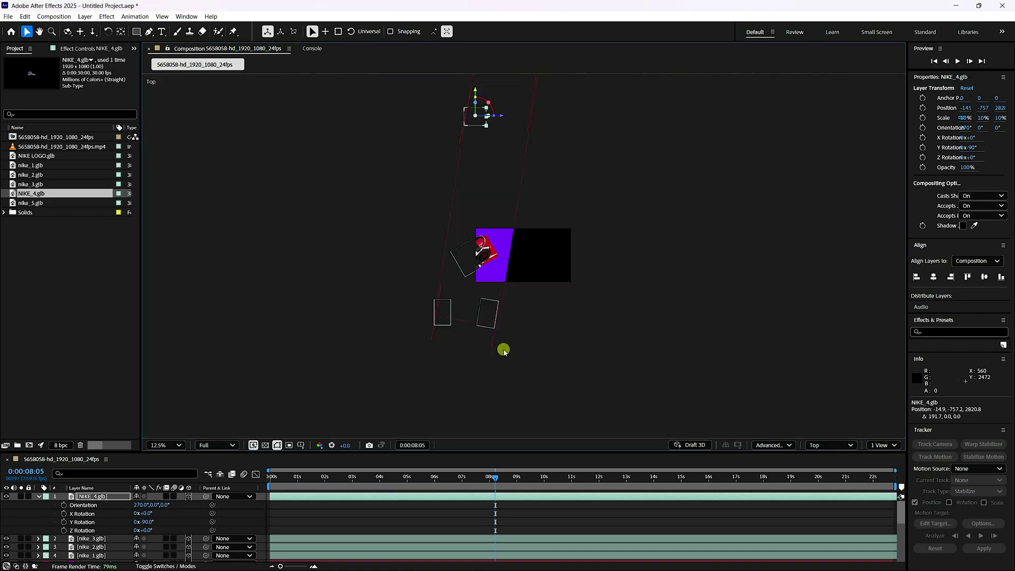
{"action": "key", "text": "h"}
{"action": "scroll", "coordinate": [471, 143], "scroll_direction": "up", "scroll_amount": 1}
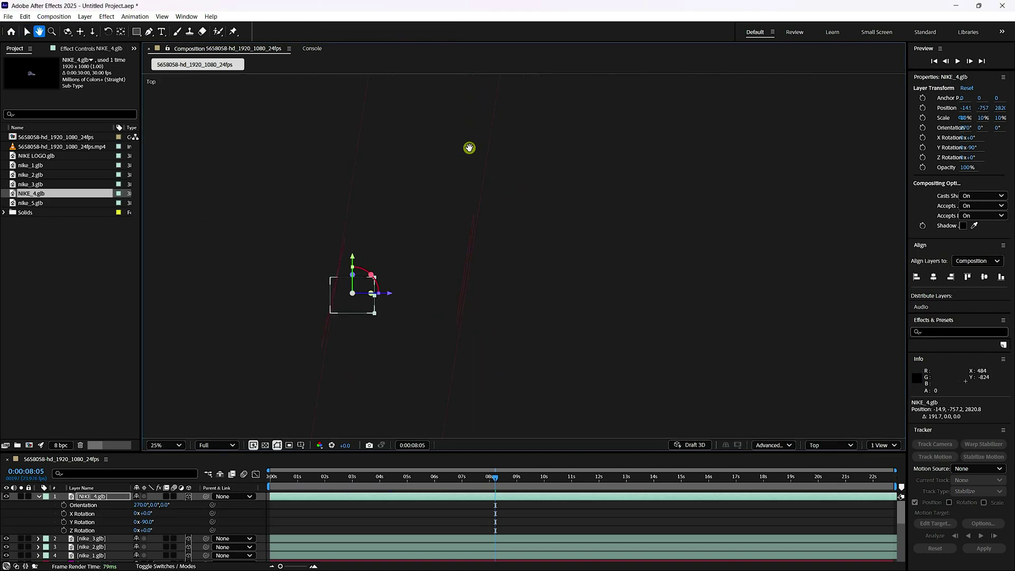
{"action": "left_click_drag", "start_coordinate": [469, 150], "coordinate": [474, 139]}
{"action": "scroll", "coordinate": [424, 186], "scroll_direction": "up", "scroll_amount": 1}
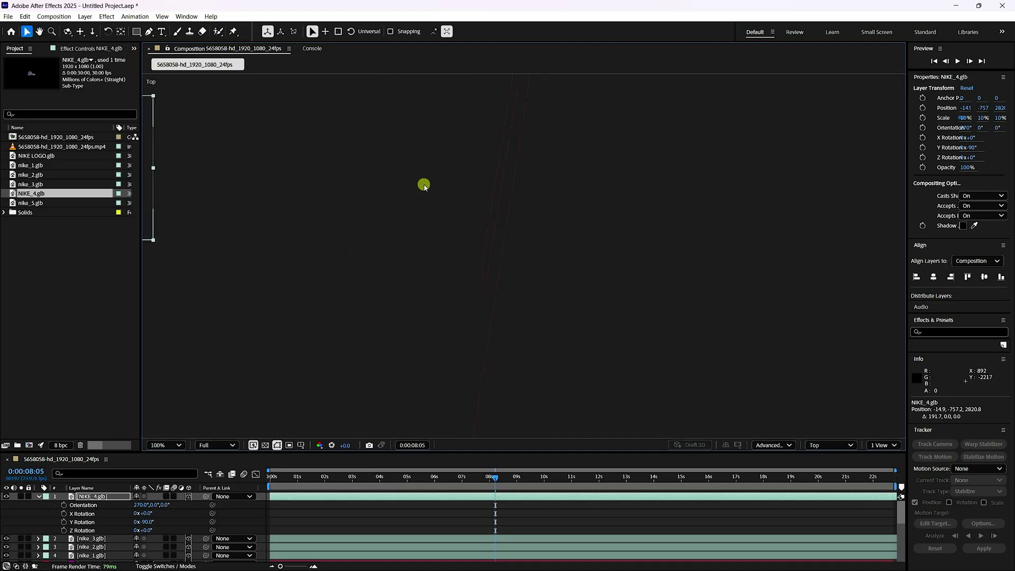
{"action": "left_click_drag", "start_coordinate": [434, 182], "coordinate": [433, 199]}
{"action": "key", "text": "v"}
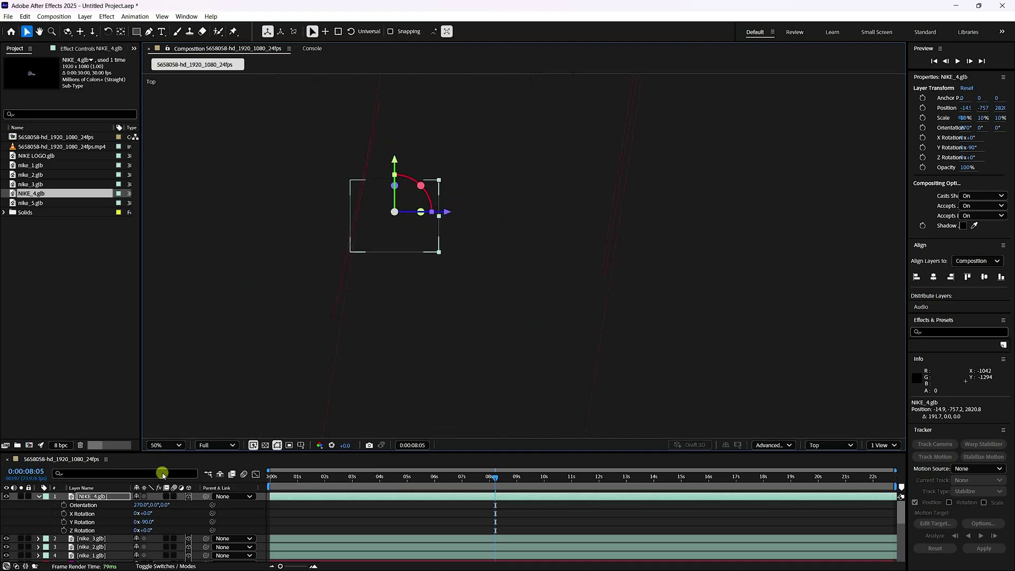
{"action": "left_click_drag", "start_coordinate": [162, 508], "coordinate": [171, 505]}
{"action": "left_click_drag", "start_coordinate": [446, 222], "coordinate": [453, 226]}
Step: Return to the Active Camera view fitted up to 100% and nudge NIKE_4.glb toward the pink wall to X about 2
{"action": "left_click", "coordinate": [830, 444]}
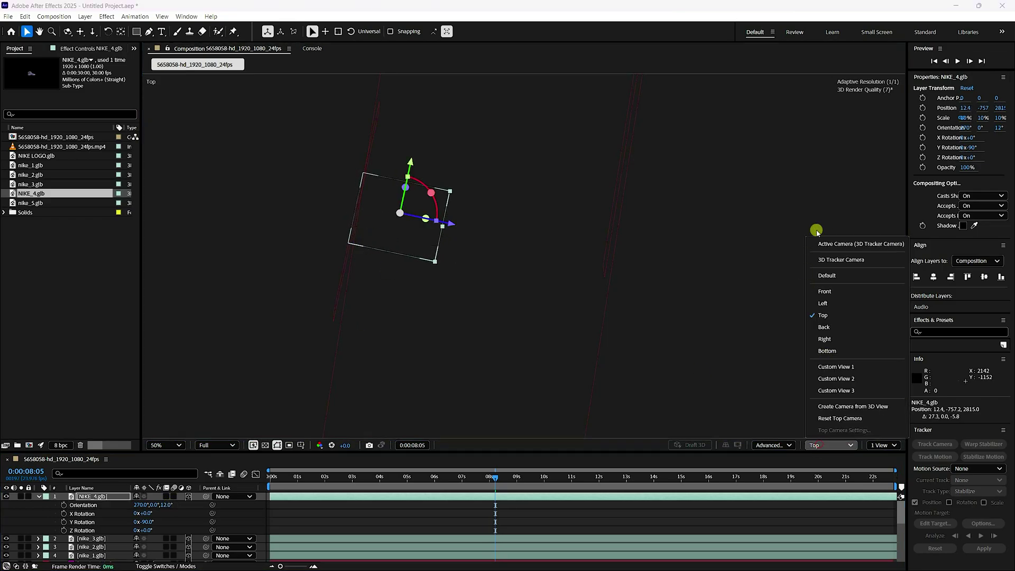
{"action": "left_click", "coordinate": [826, 245]}
{"action": "left_click", "coordinate": [165, 445]}
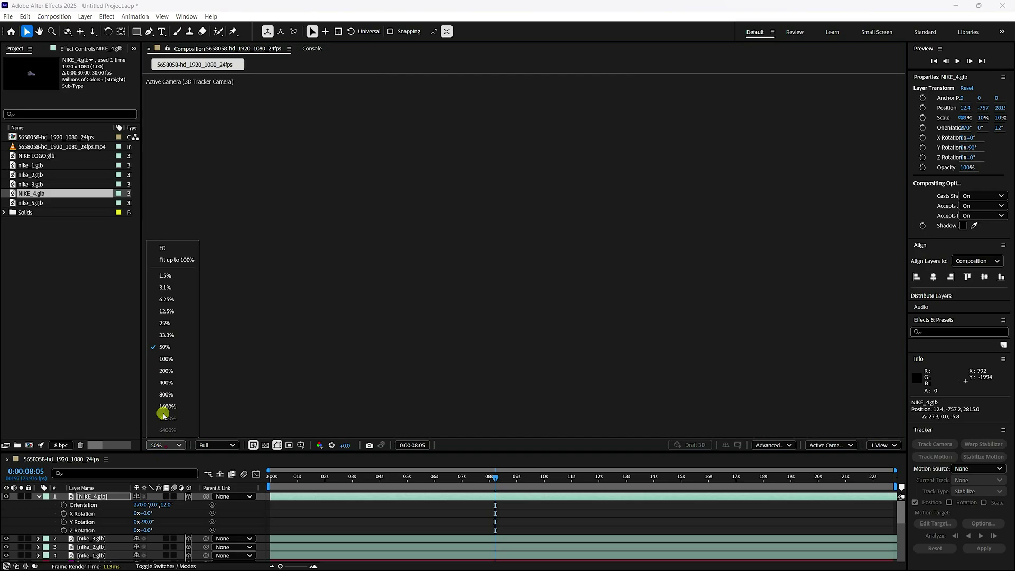
{"action": "left_click", "coordinate": [175, 259]}
{"action": "left_click_drag", "start_coordinate": [497, 226], "coordinate": [492, 227]}
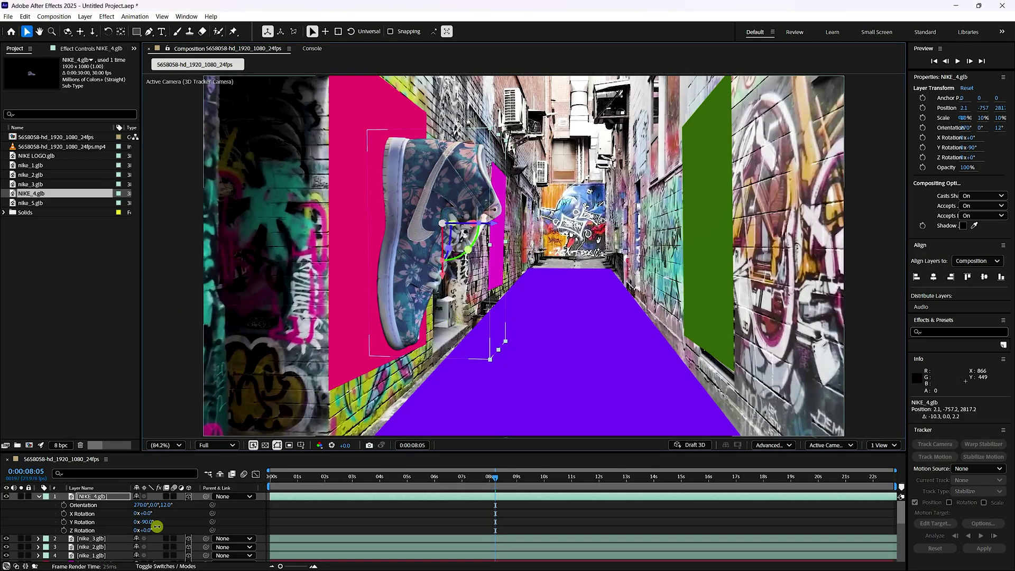
Step: Collapse the NIKE_4.glb layer and add nike_5.glb as the topmost layer, using Make Comp Size in its model settings
{"action": "left_click", "coordinate": [40, 205]}
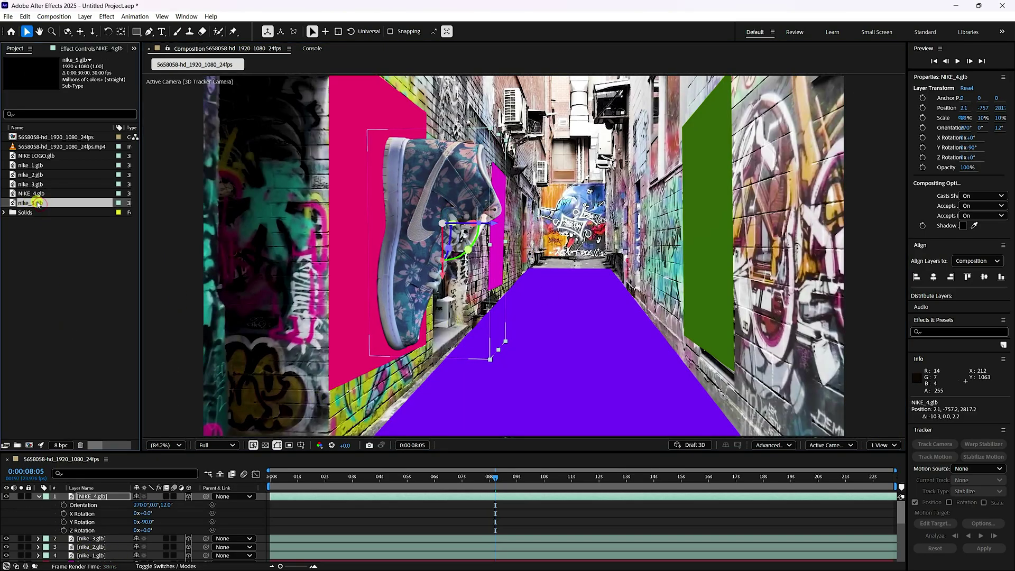
{"action": "left_click", "coordinate": [40, 498]}
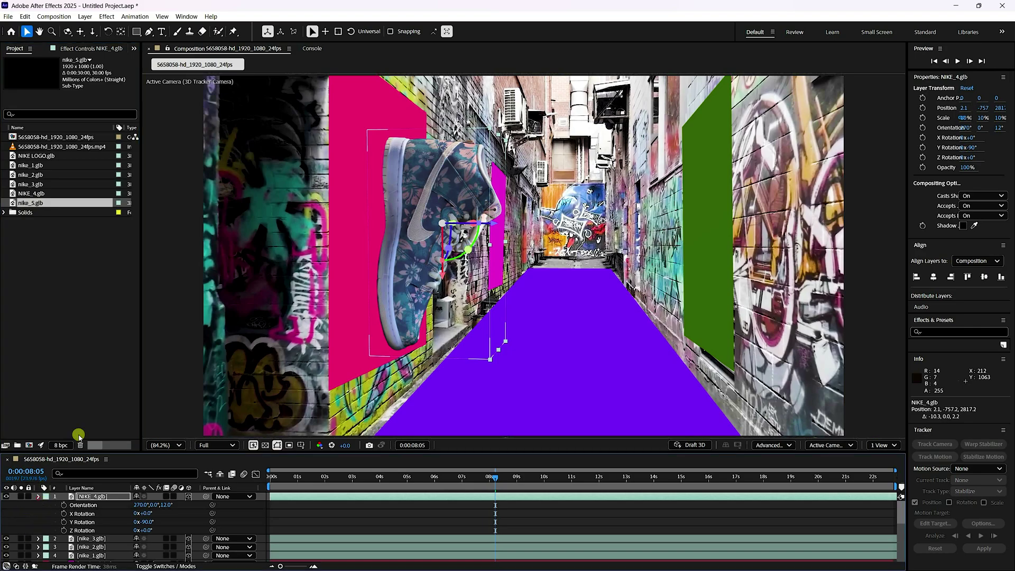
{"action": "left_click_drag", "start_coordinate": [40, 204], "coordinate": [101, 555]}
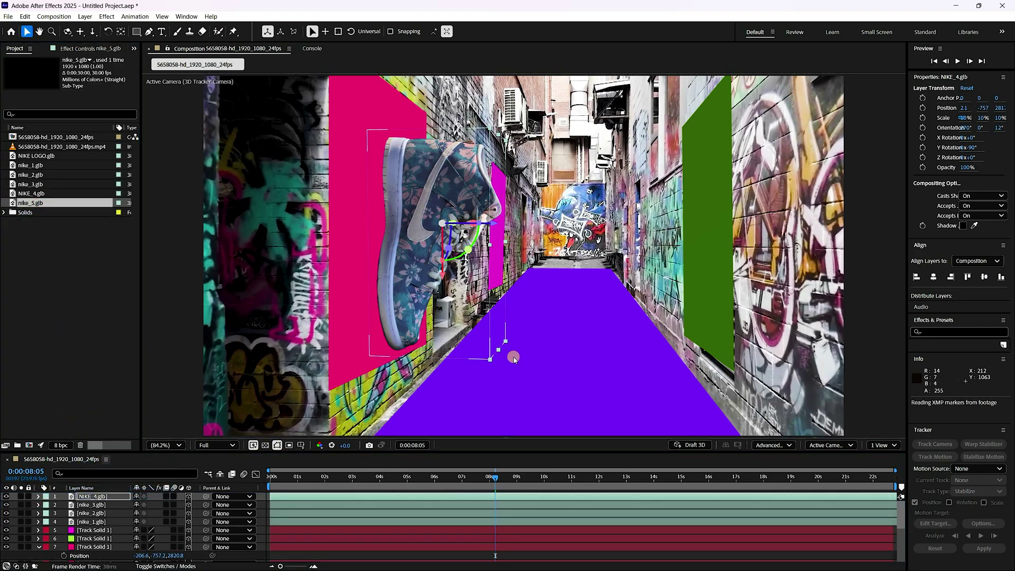
{"action": "double_click", "coordinate": [524, 312]}
{"action": "left_click", "coordinate": [446, 280]}
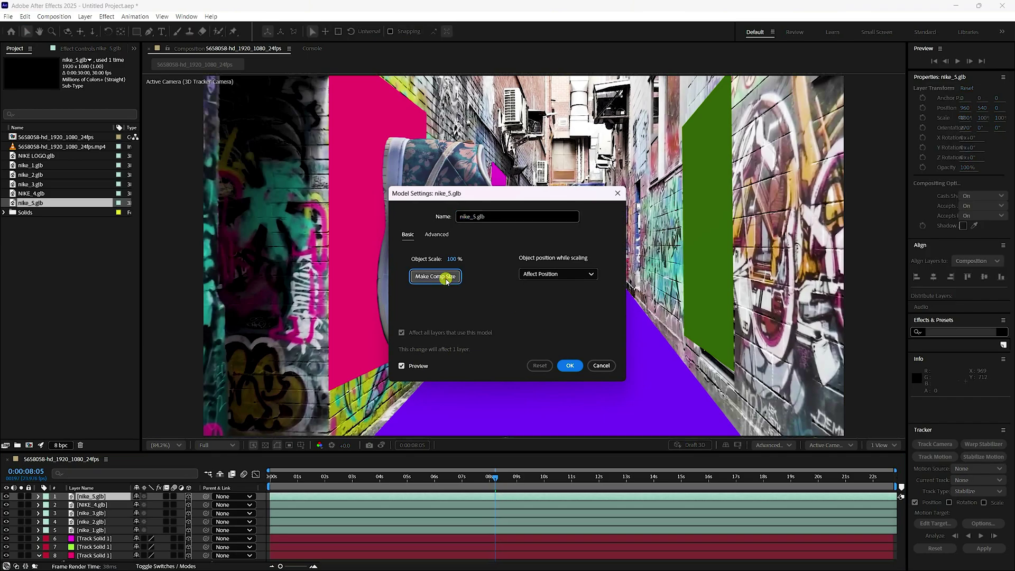
{"action": "left_click", "coordinate": [569, 365]}
Step: Copy the green wall's Track Solid 1 position onto the nike_5.glb layer and set that layer's scale to 500%
{"action": "left_click", "coordinate": [699, 225]}
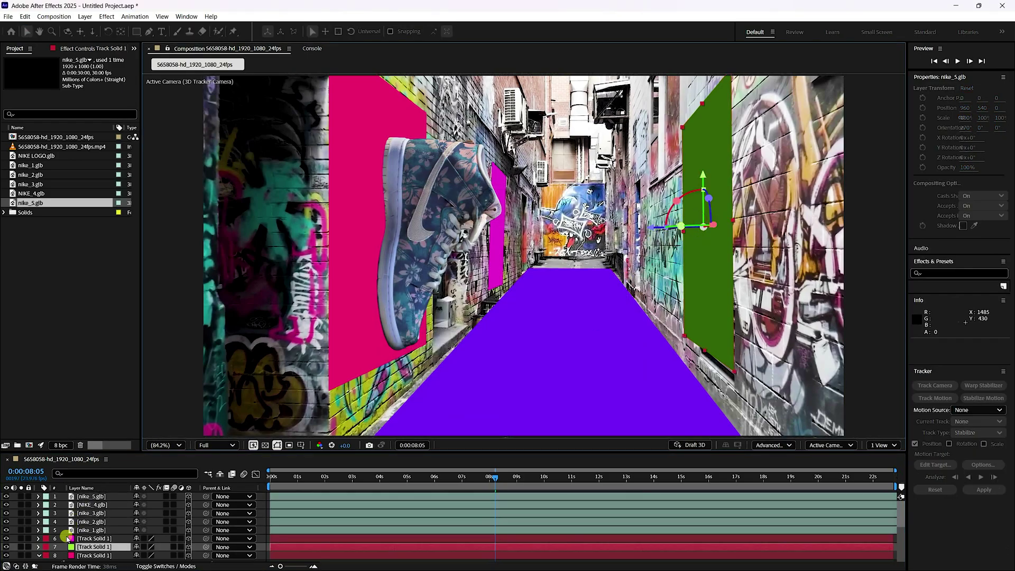
{"action": "left_click", "coordinate": [86, 545]}
{"action": "key", "text": "p"}
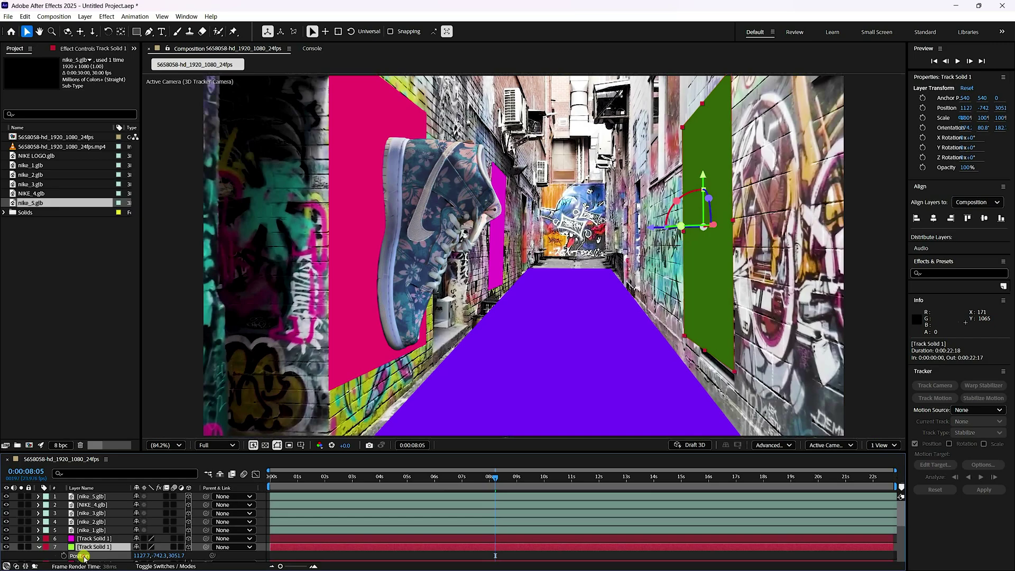
{"action": "left_click", "coordinate": [84, 497]}
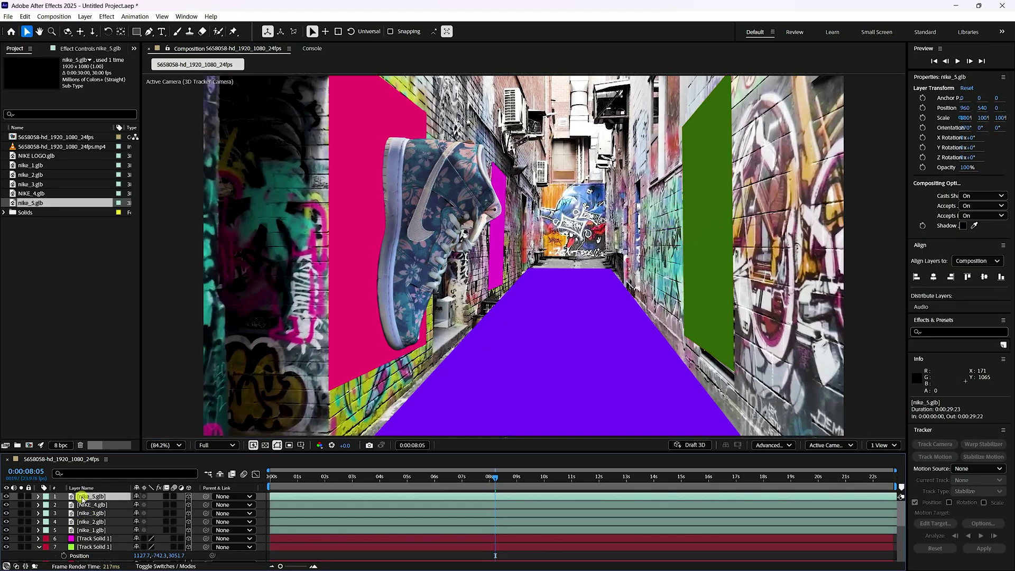
{"action": "key", "text": "p"}
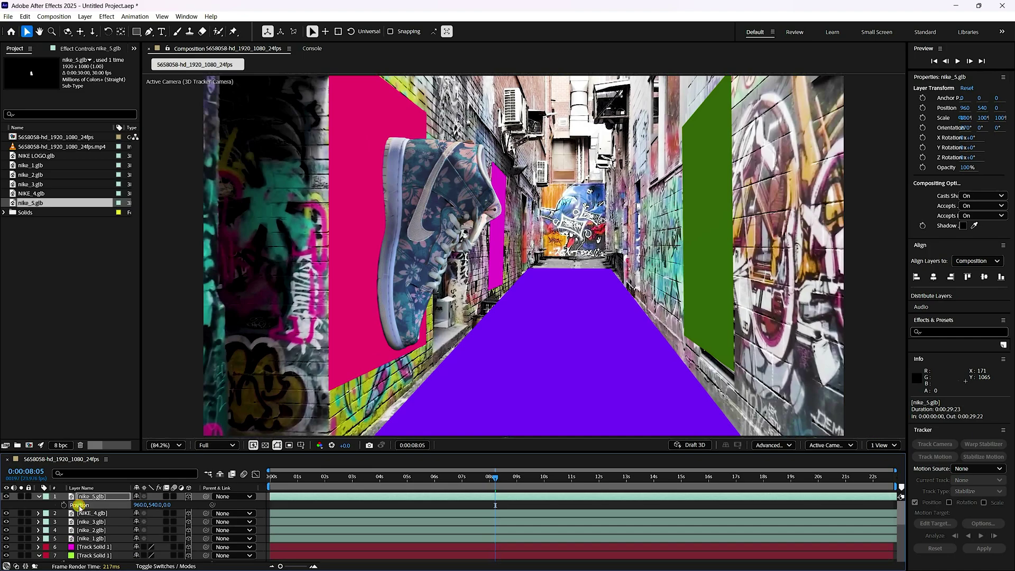
{"action": "key", "text": "ctrl+v"}
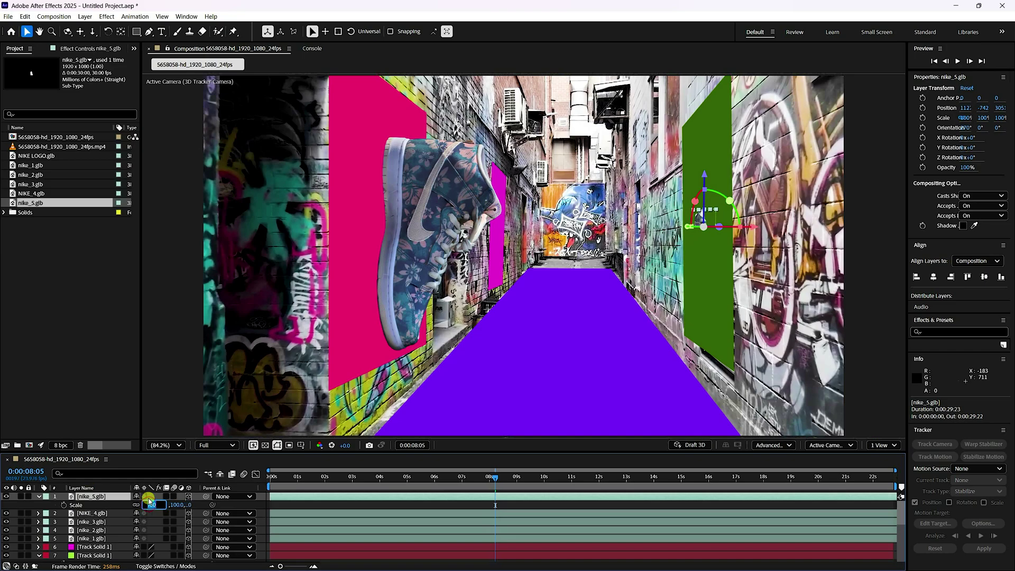
{"action": "key", "text": "Return"}
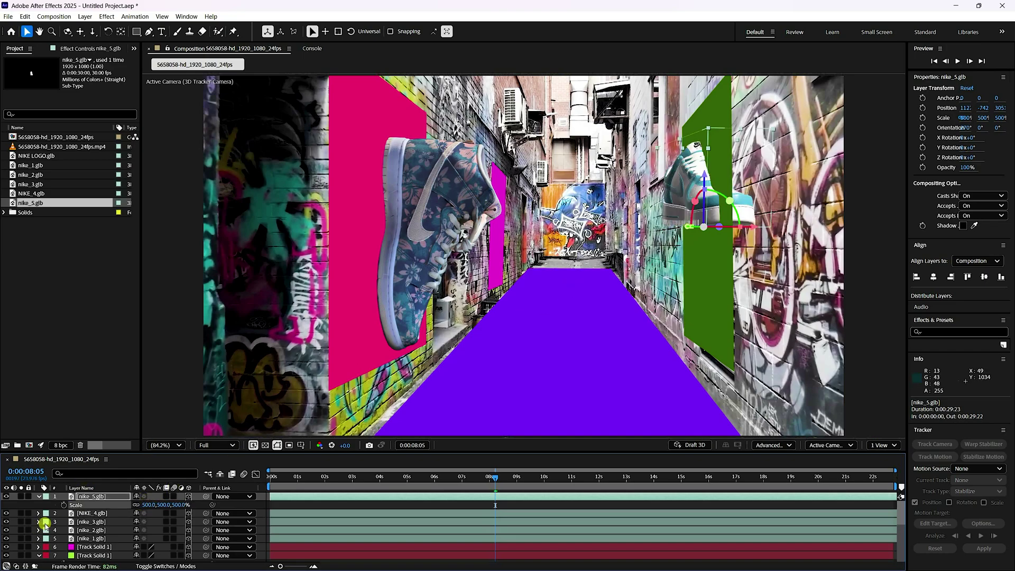
Step: Set the nike_5.glb layer's Z Rotation to 90° and its Y orientation to 90°
{"action": "key", "text": "r"}
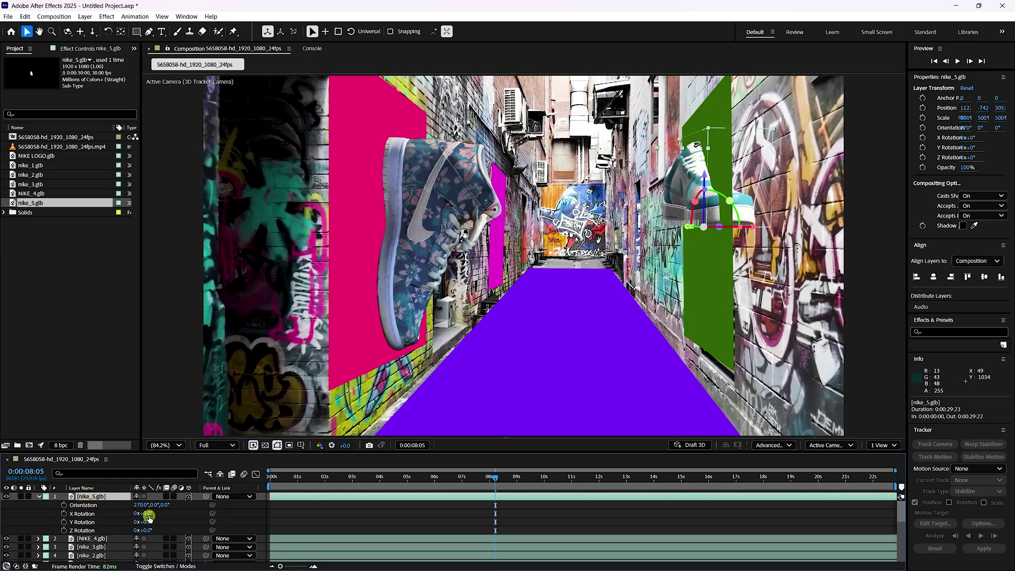
{"action": "left_click_drag", "start_coordinate": [149, 528], "coordinate": [170, 505]}
{"action": "left_click", "coordinate": [149, 530]}
{"action": "type", "text": "90"}
{"action": "key", "text": "Return"}
{"action": "left_click", "coordinate": [159, 504]}
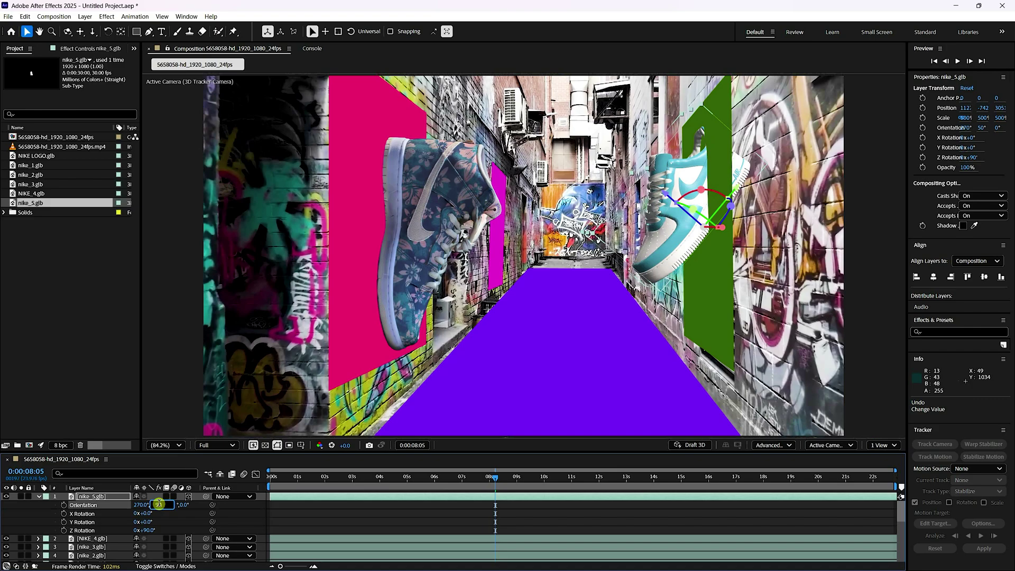
{"action": "type", "text": "90"}
{"action": "key", "text": "Return"}
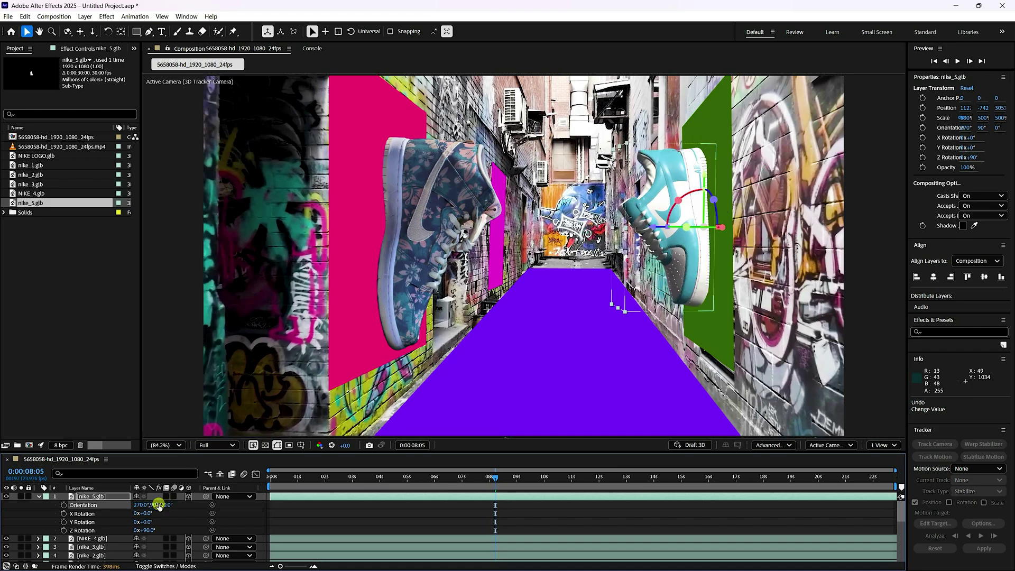
Step: In Top view, set nike_5.glb's X Rotation to -9° so the shoe lines up with the green wall
{"action": "left_click", "coordinate": [823, 444]}
{"action": "left_click", "coordinate": [831, 320]}
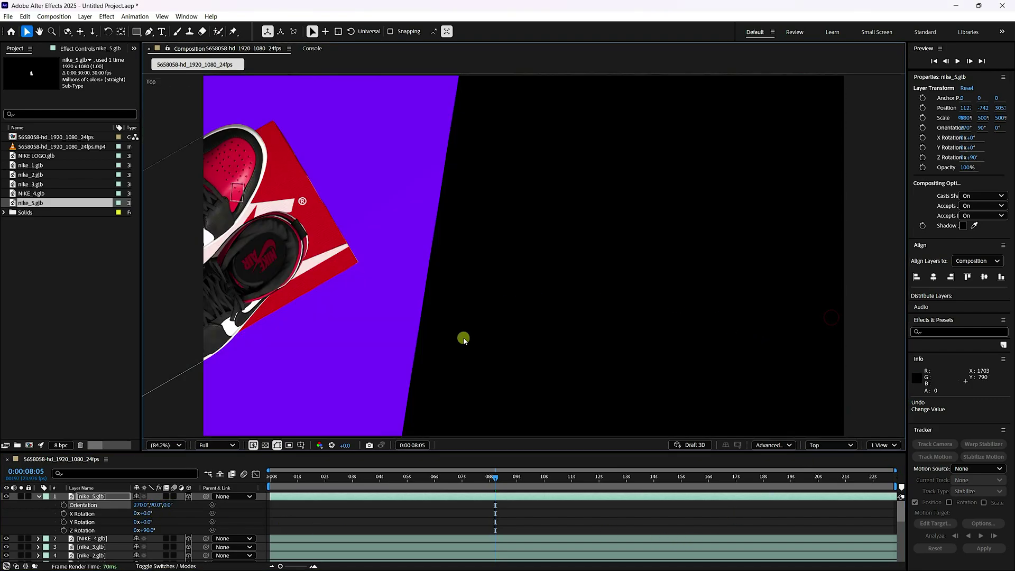
{"action": "scroll", "coordinate": [439, 256], "scroll_direction": "down", "scroll_amount": 6}
{"action": "scroll", "coordinate": [541, 162], "scroll_direction": "up", "scroll_amount": 4}
{"action": "key", "text": "h"}
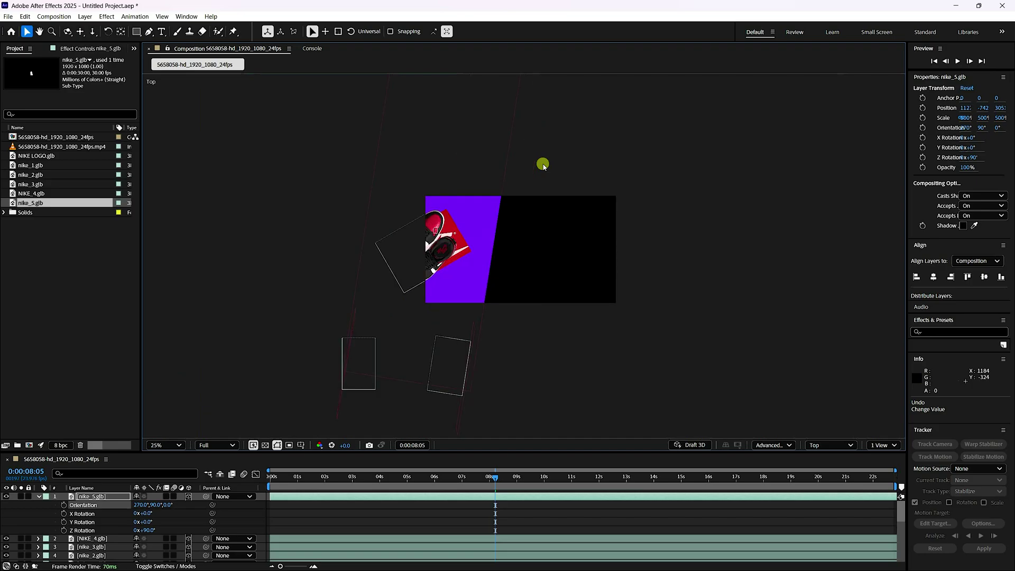
{"action": "left_click_drag", "start_coordinate": [541, 163], "coordinate": [537, 190]}
{"action": "key", "text": "v"}
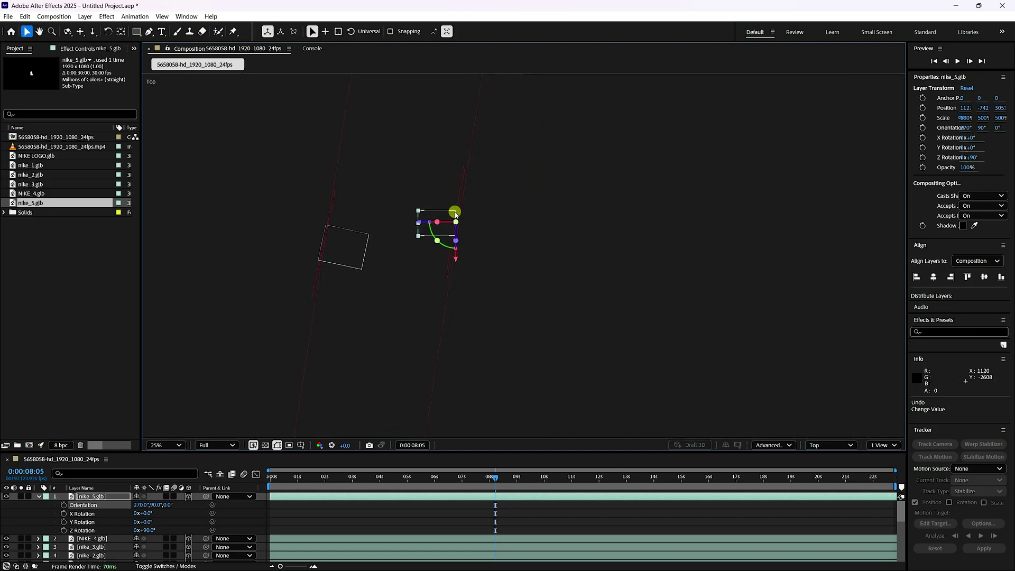
{"action": "scroll", "coordinate": [454, 211], "scroll_direction": "up", "scroll_amount": 2}
{"action": "left_click_drag", "start_coordinate": [147, 514], "coordinate": [143, 514]}
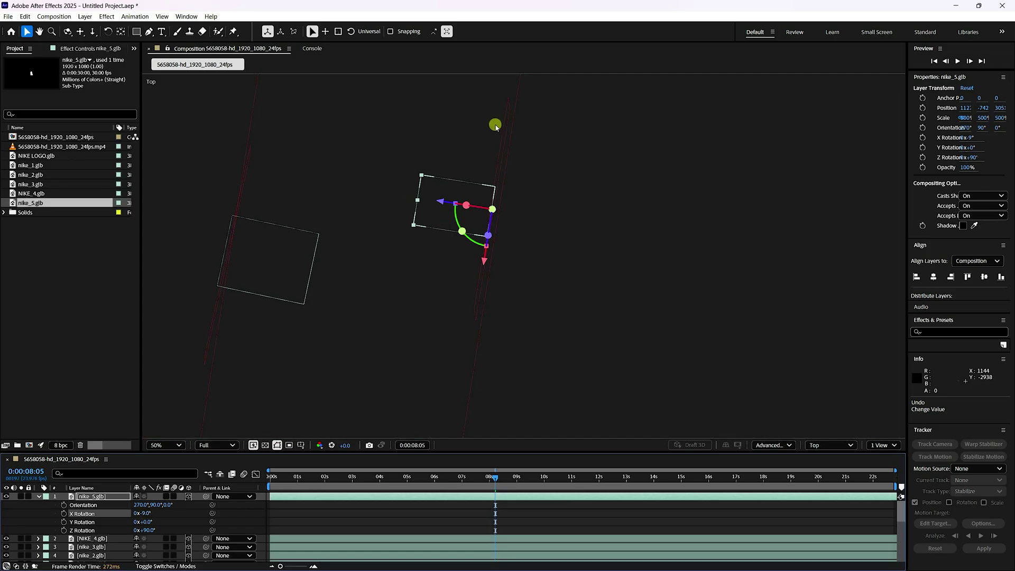
{"action": "scroll", "coordinate": [501, 135], "scroll_direction": "up", "scroll_amount": 4}
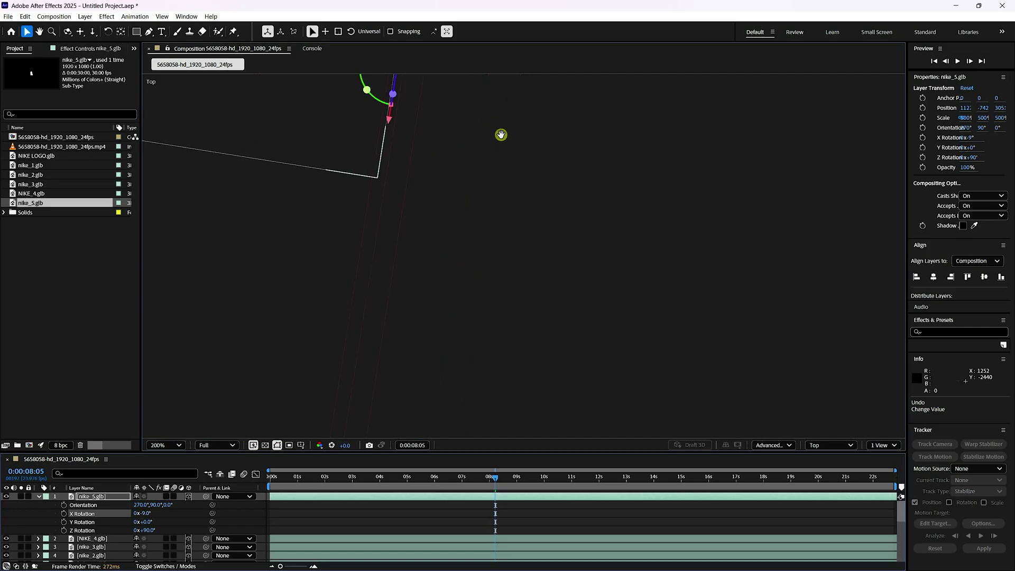
Step: Return to the Active Camera view fitted up to 100% and move nike_5.glb closer to the green wall, to X about 1133
{"action": "left_click", "coordinate": [820, 445]}
{"action": "left_click", "coordinate": [832, 243]}
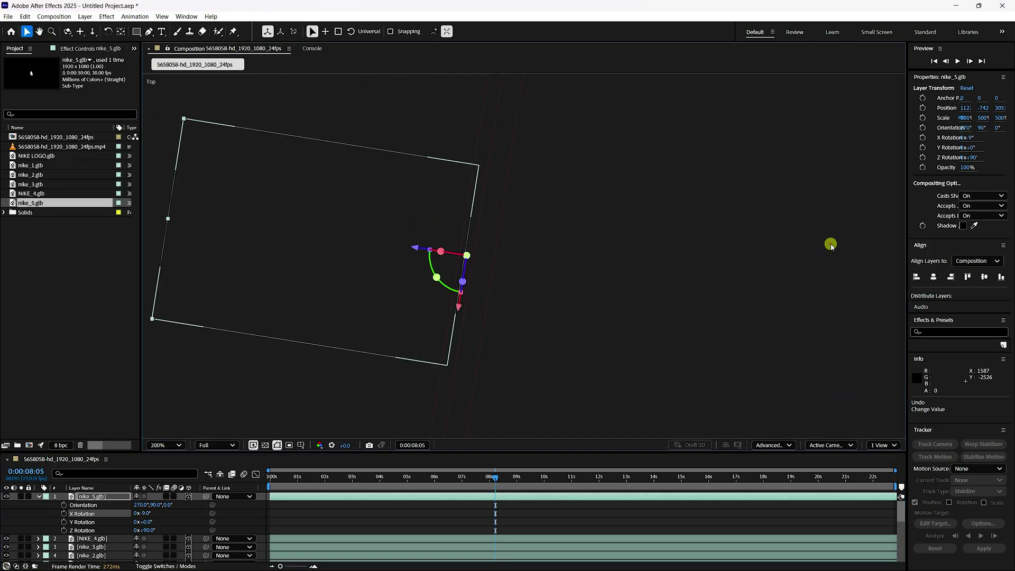
{"action": "left_click", "coordinate": [158, 446]}
{"action": "left_click", "coordinate": [171, 259]}
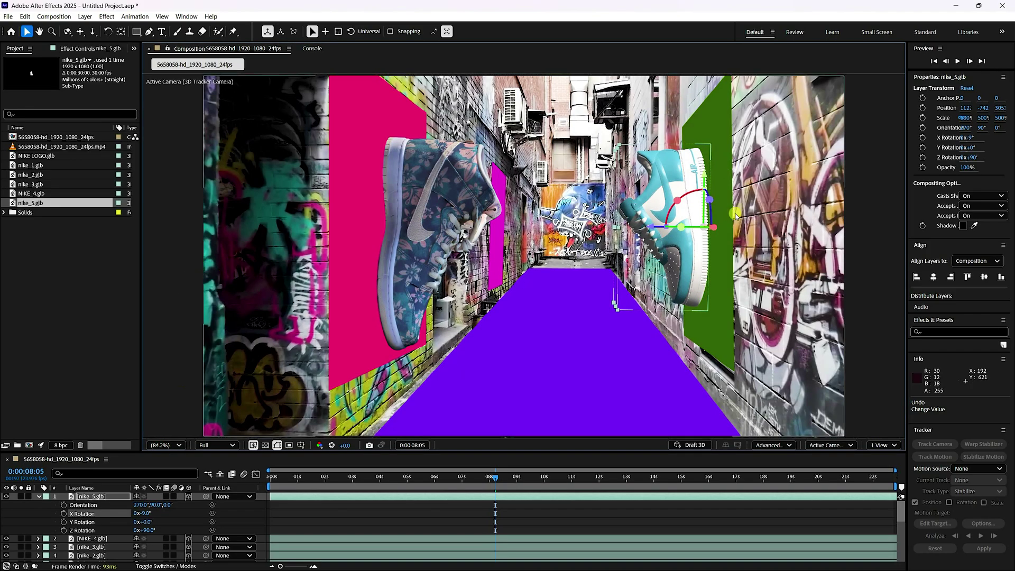
{"action": "scroll", "coordinate": [721, 177], "scroll_direction": "up", "scroll_amount": 3}
{"action": "left_click_drag", "start_coordinate": [740, 189], "coordinate": [431, 288]}
{"action": "scroll", "coordinate": [477, 235], "scroll_direction": "down", "scroll_amount": 4}
{"action": "scroll", "coordinate": [444, 299], "scroll_direction": "up", "scroll_amount": 4}
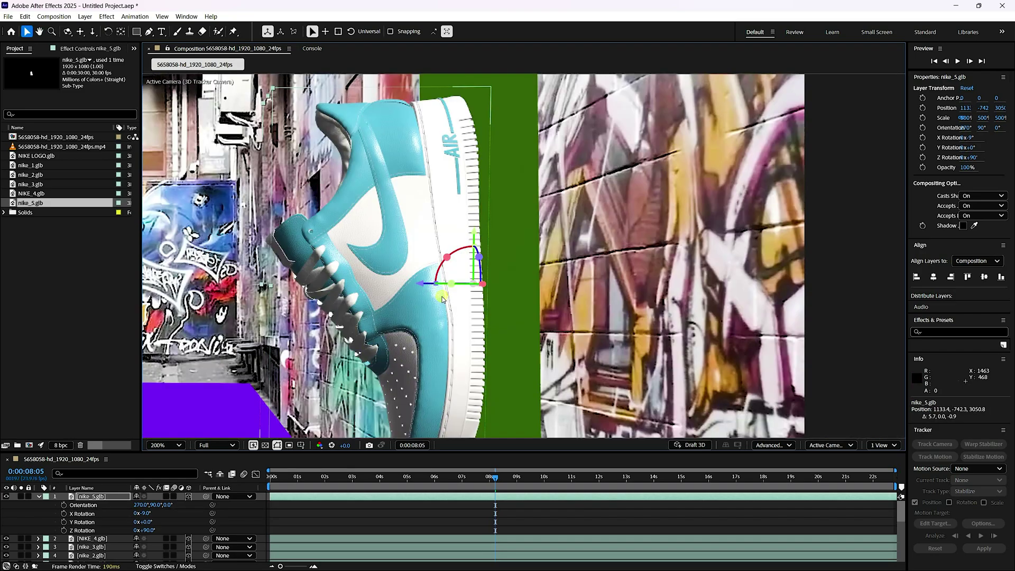
{"action": "scroll", "coordinate": [441, 299], "scroll_direction": "down", "scroll_amount": 2}
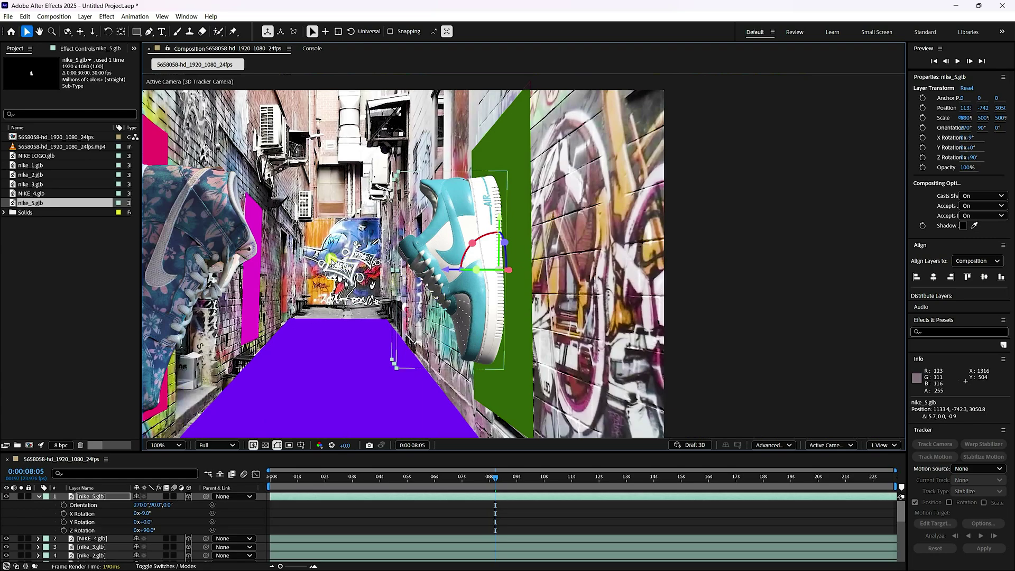
Step: Add NIKE LOGO.glb above the nike_5.glb layer, with its model size made to match the composition
{"action": "left_click_drag", "start_coordinate": [40, 157], "coordinate": [95, 496]}
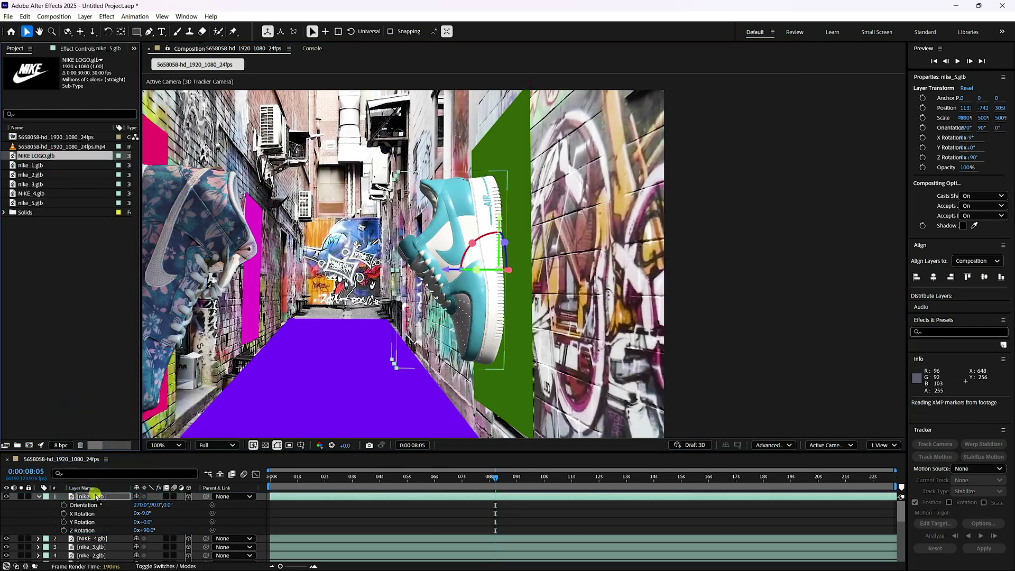
{"action": "double_click", "coordinate": [95, 495]}
{"action": "left_click", "coordinate": [440, 278]}
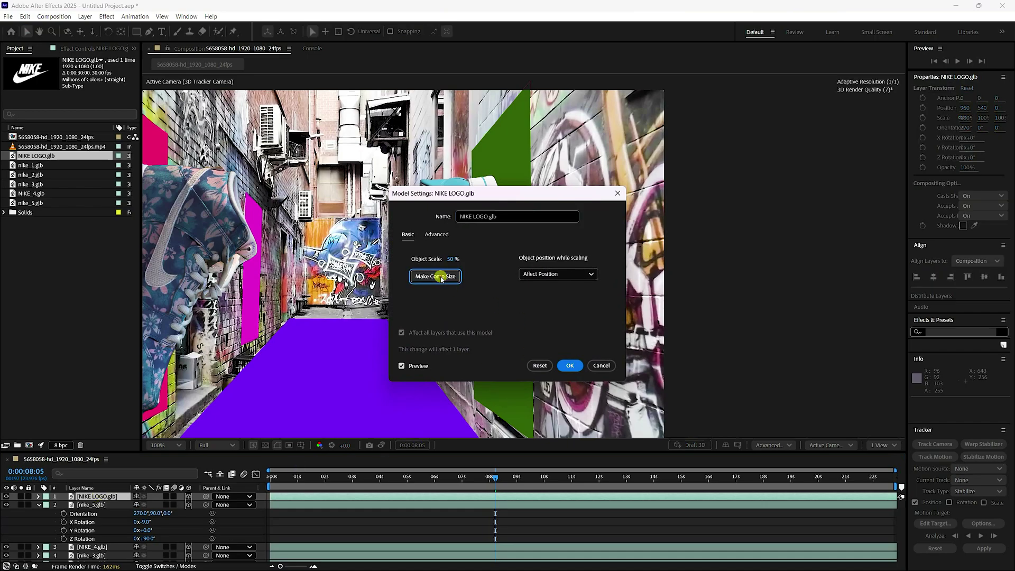
{"action": "left_click", "coordinate": [569, 365]}
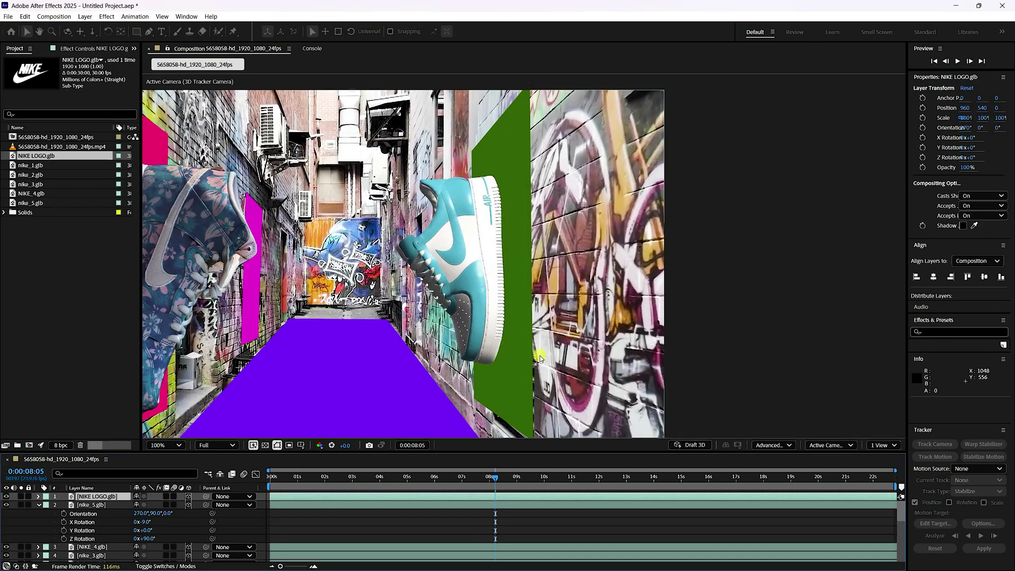
Step: In Top view, move the NIKE LOGO.glb layer deeper into the alley, to X about 708 and Z about 4464
{"action": "left_click", "coordinate": [827, 445]}
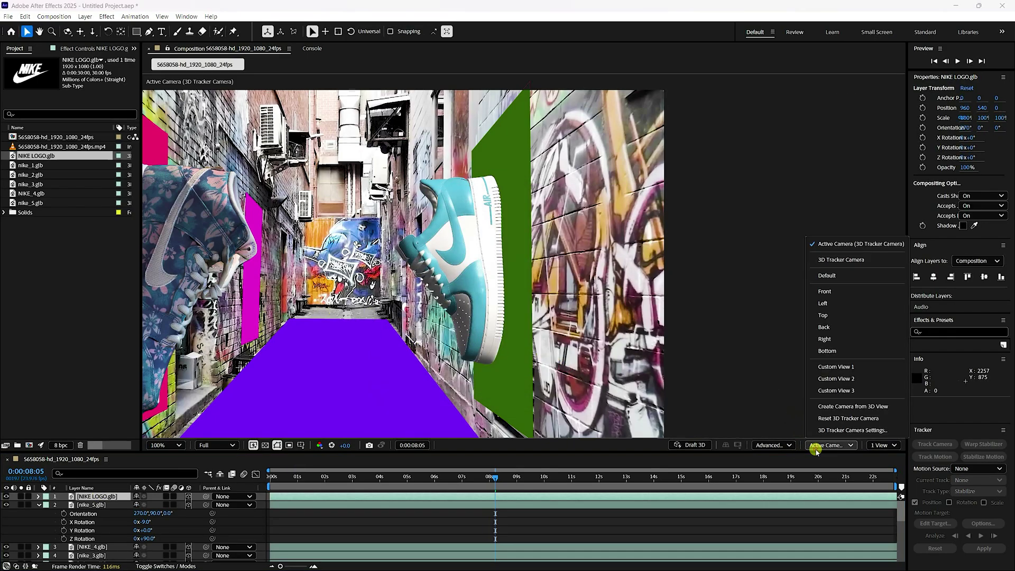
{"action": "left_click", "coordinate": [823, 315]}
{"action": "scroll", "coordinate": [612, 281], "scroll_direction": "down", "scroll_amount": 4}
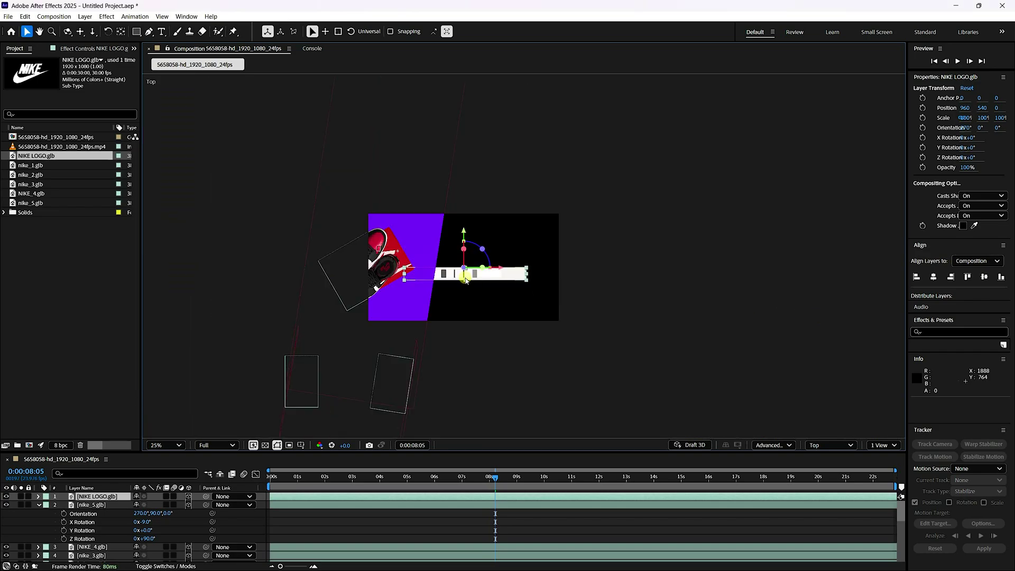
{"action": "scroll", "coordinate": [517, 279], "scroll_direction": "down", "scroll_amount": 2}
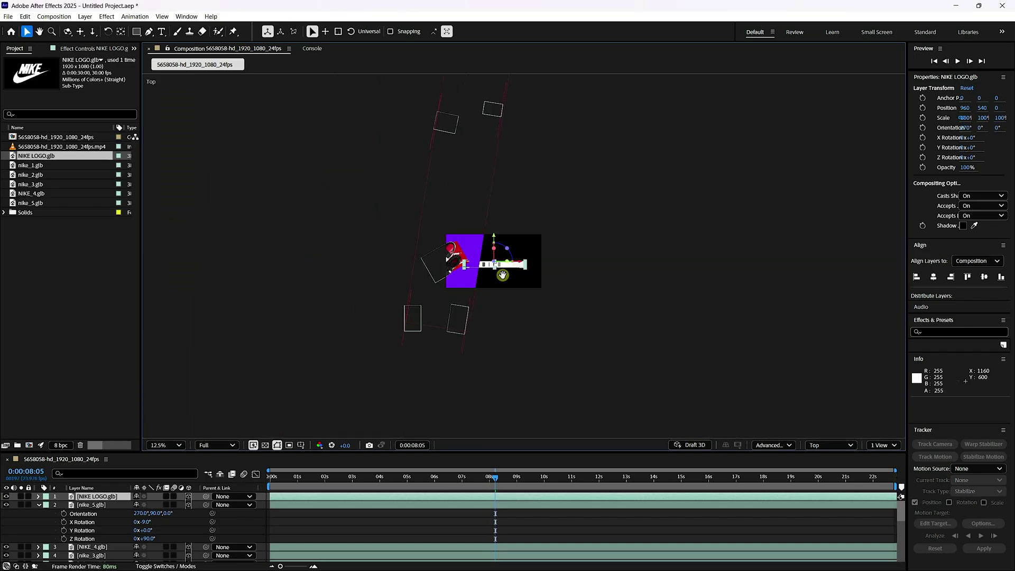
{"action": "left_click_drag", "start_coordinate": [503, 275], "coordinate": [520, 239]}
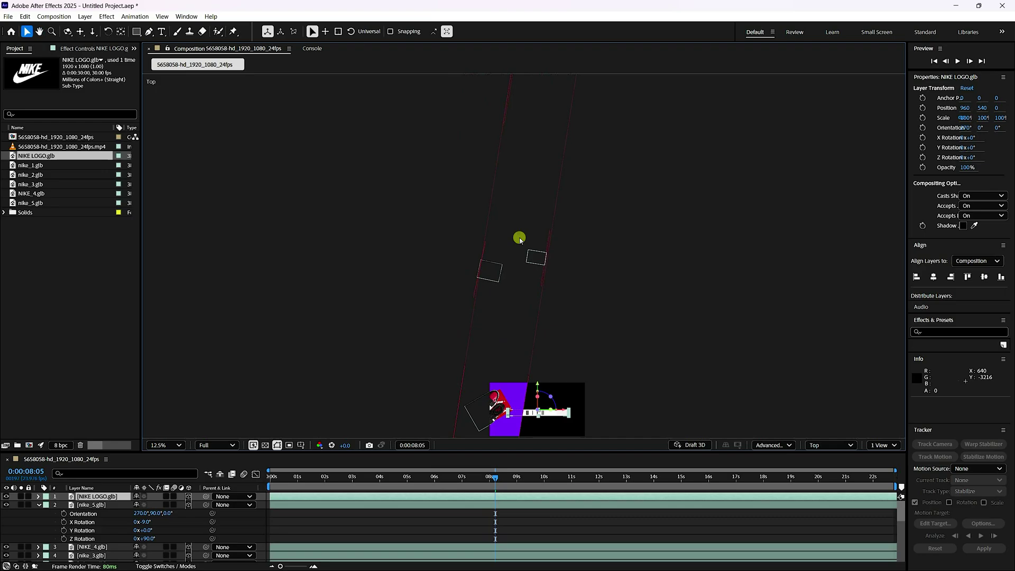
{"action": "left_click_drag", "start_coordinate": [537, 374], "coordinate": [539, 271]}
{"action": "scroll", "coordinate": [543, 178], "scroll_direction": "up", "scroll_amount": 2}
{"action": "key", "text": "h"}
{"action": "key", "text": "v"}
Step: Return to the Active Camera view fitted up to 100% and raise the Nike logo above the floor, to Y about -305
{"action": "left_click", "coordinate": [164, 445]}
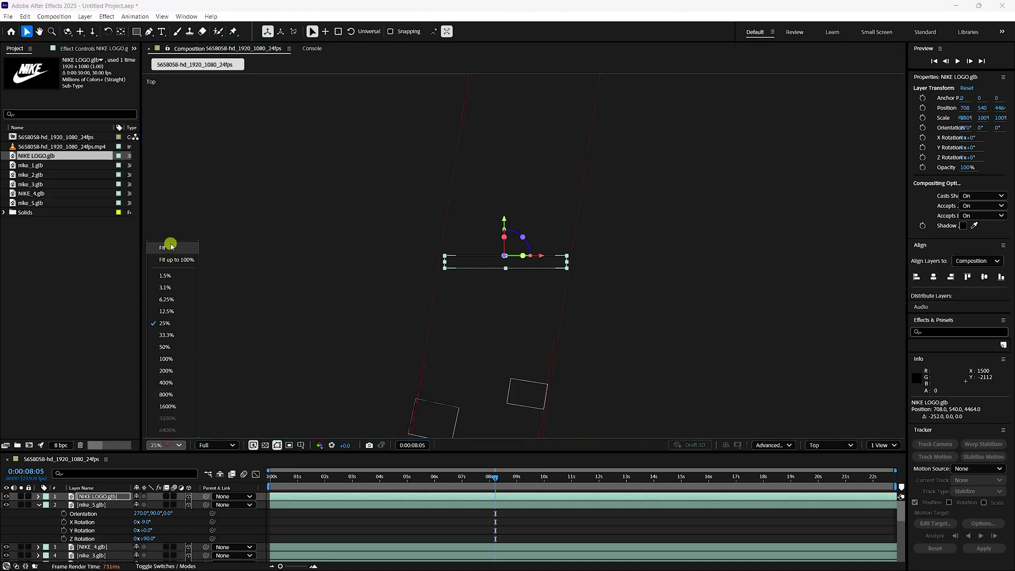
{"action": "left_click", "coordinate": [170, 258]}
{"action": "left_click", "coordinate": [814, 445]}
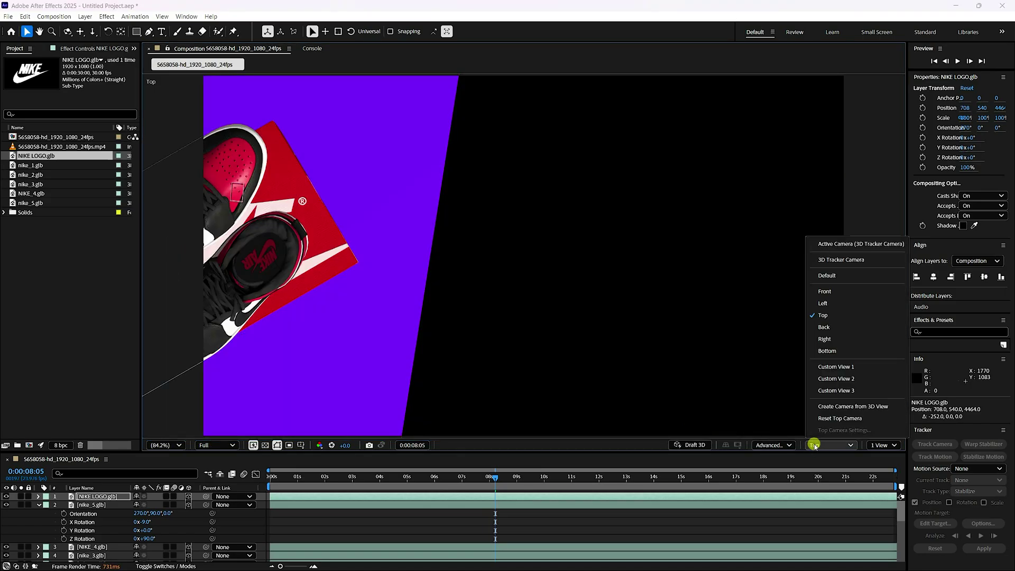
{"action": "left_click", "coordinate": [834, 244]}
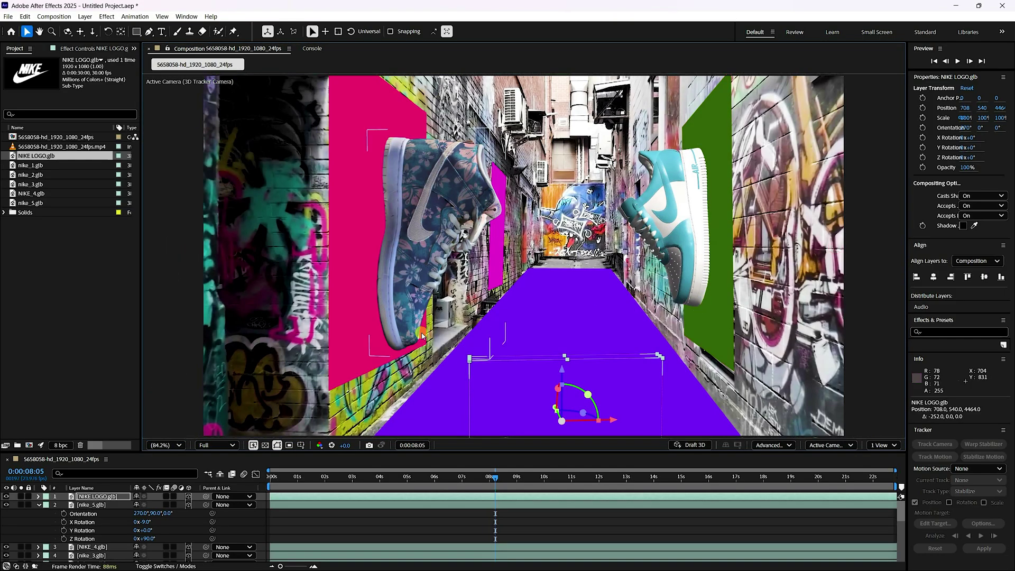
{"action": "left_click_drag", "start_coordinate": [565, 371], "coordinate": [561, 237]}
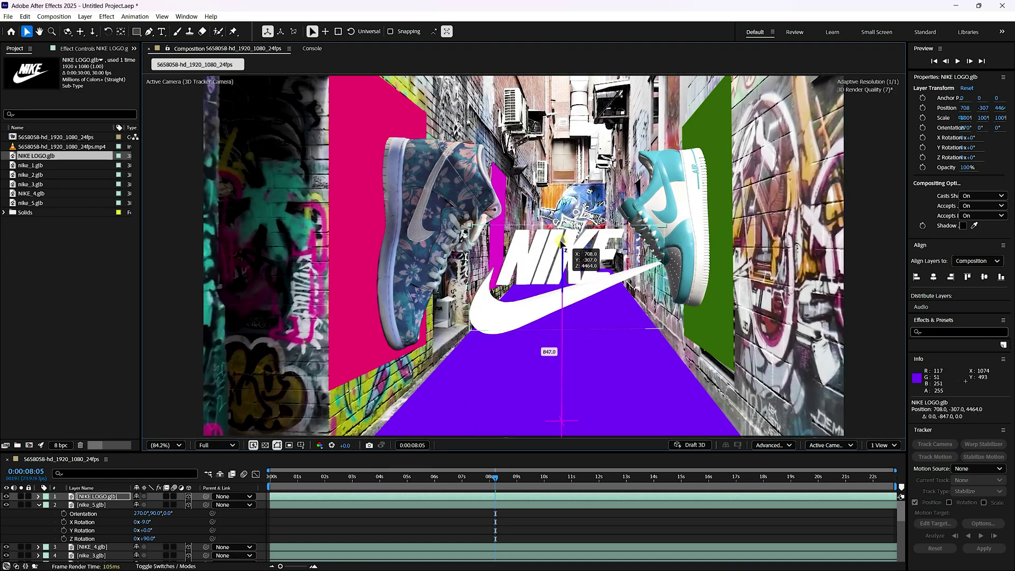
Step: Scale the NIKE LOGO.glb layer to 80% and shift it sideways in the alley, to X about 756
{"action": "left_click", "coordinate": [103, 497]}
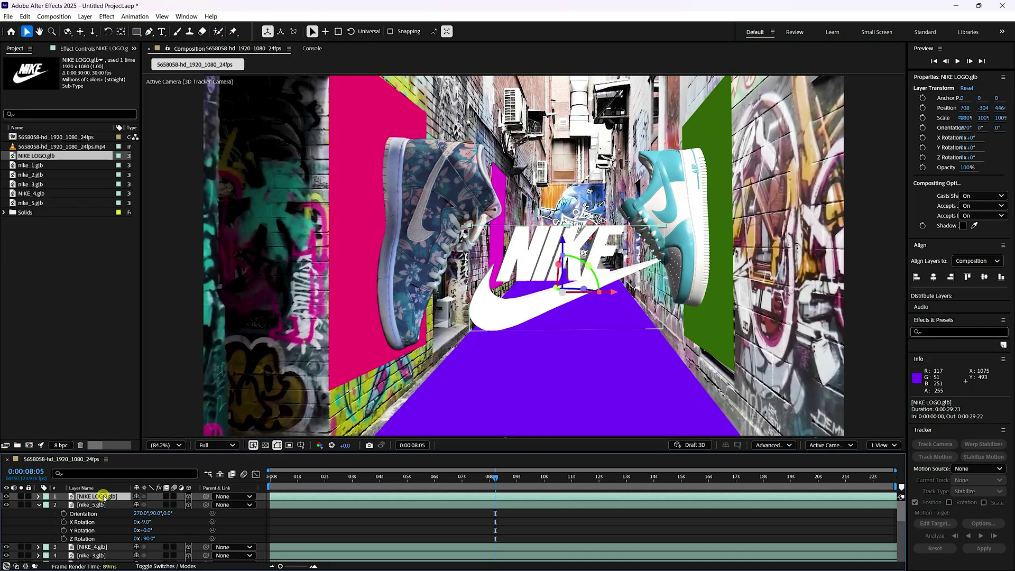
{"action": "key", "text": "s"}
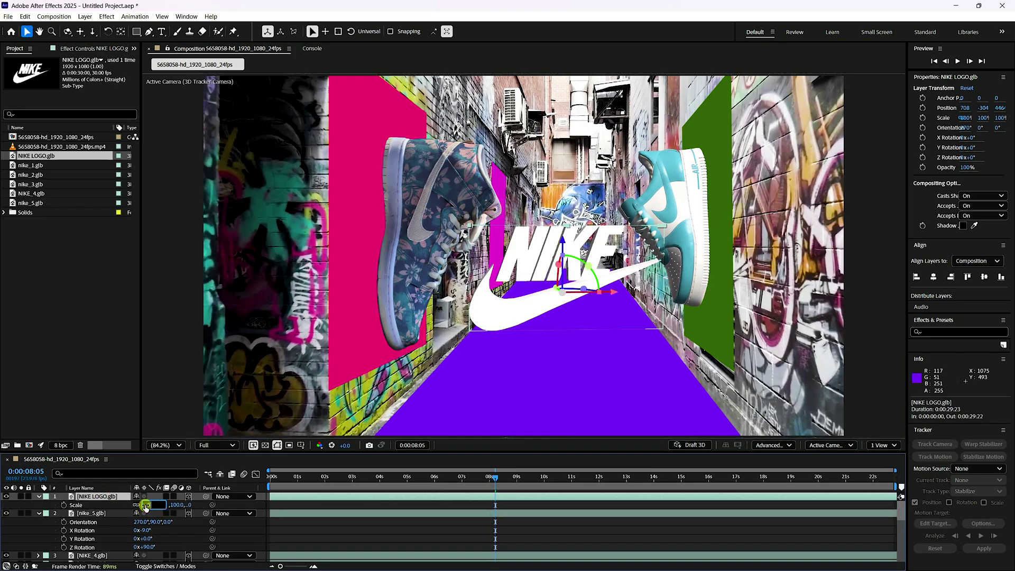
{"action": "type", "text": "80"}
{"action": "key", "text": "Return"}
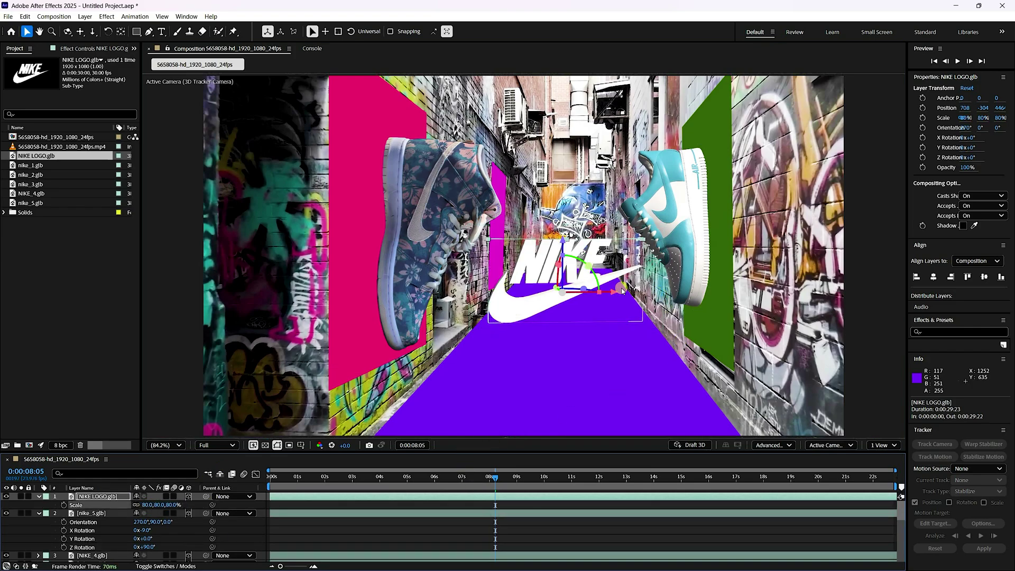
{"action": "left_click_drag", "start_coordinate": [616, 292], "coordinate": [624, 292]}
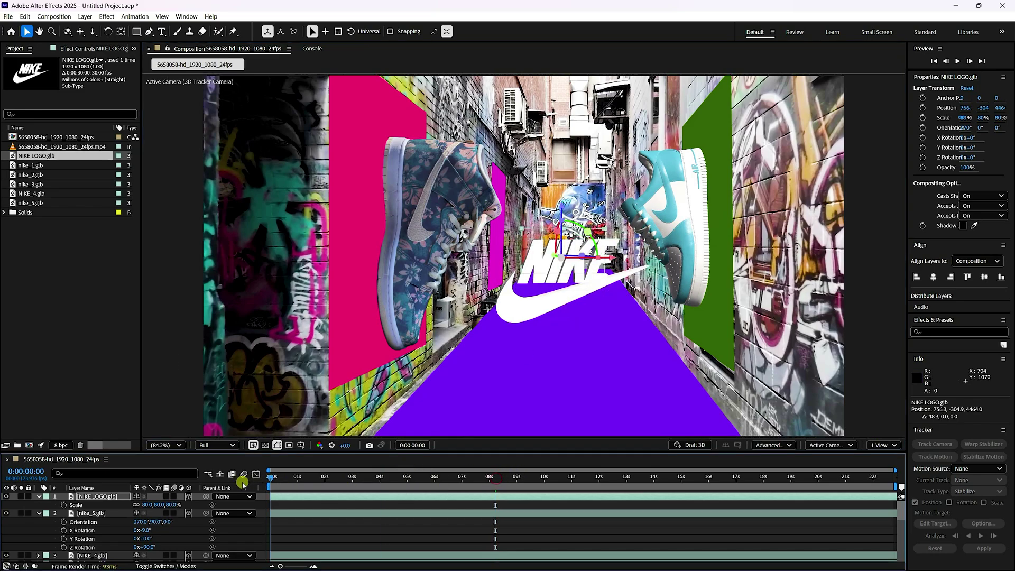
Step: Set the work area to end at 0:00:15:00 and return the playhead to the first frame
{"action": "key", "text": "Home"}
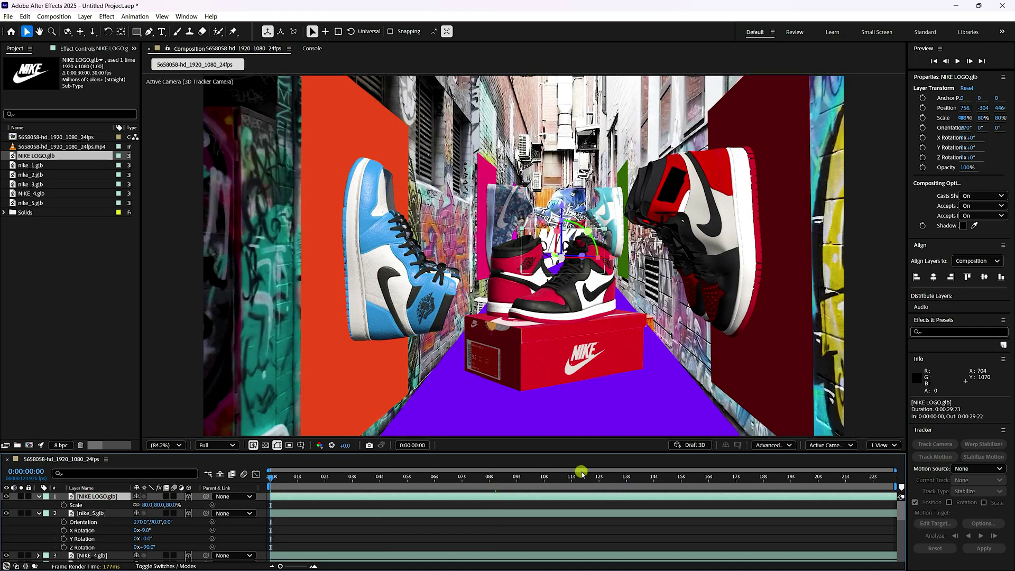
{"action": "left_click", "coordinate": [598, 478]}
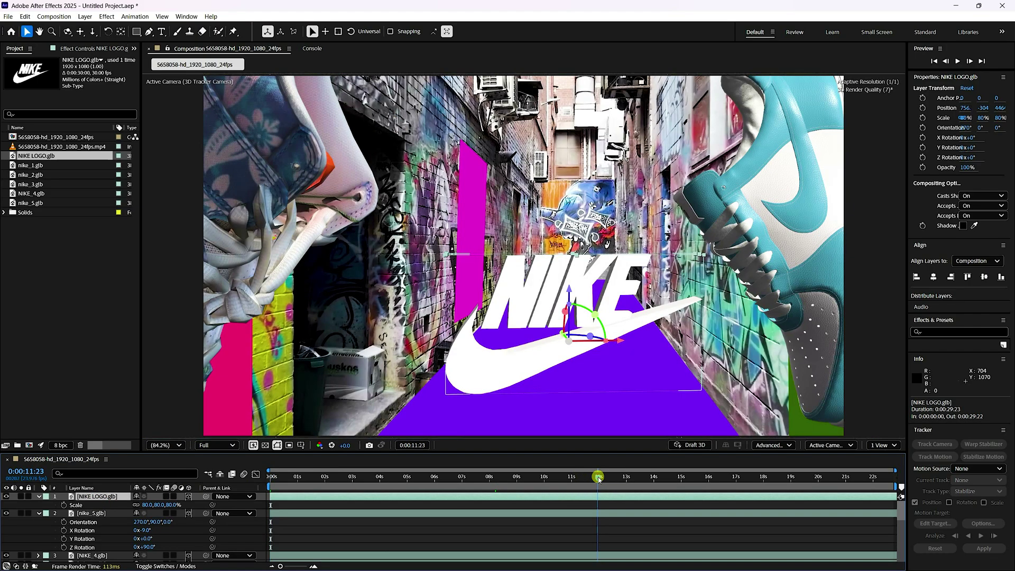
{"action": "left_click_drag", "start_coordinate": [599, 478], "coordinate": [681, 481]}
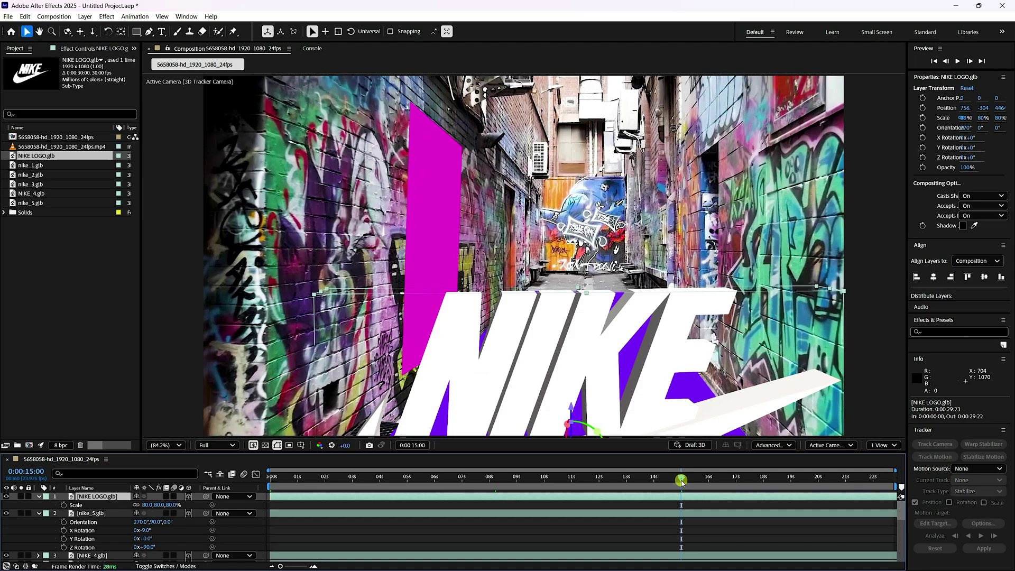
{"action": "key", "text": "n"}
{"action": "left_click", "coordinate": [932, 61]}
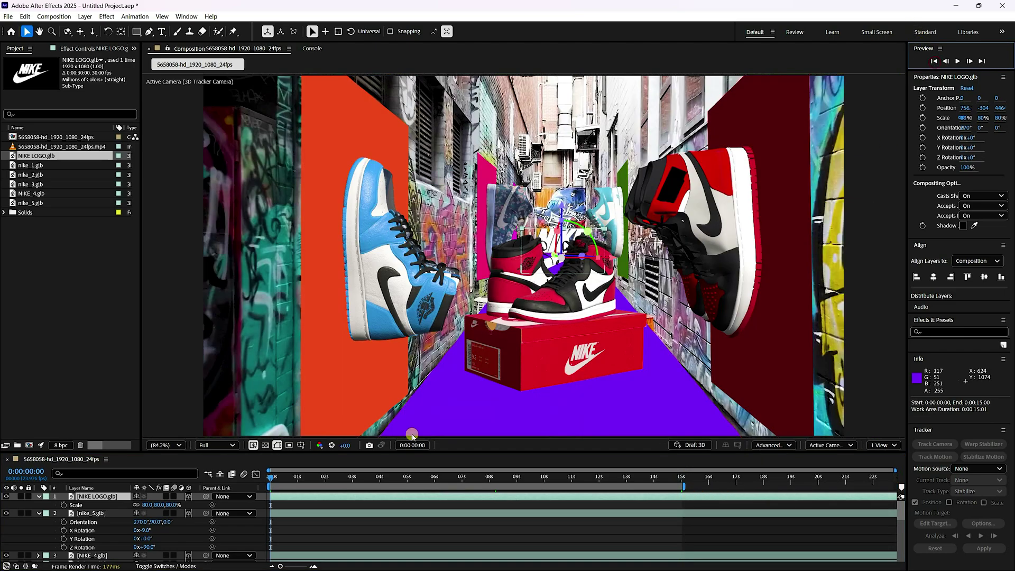
Step: Reveal the NIKE LOGO.glb layer's rotation properties and keyframe its Z Rotation at -2x+0.0° on the first frame
{"action": "left_click", "coordinate": [88, 498]}
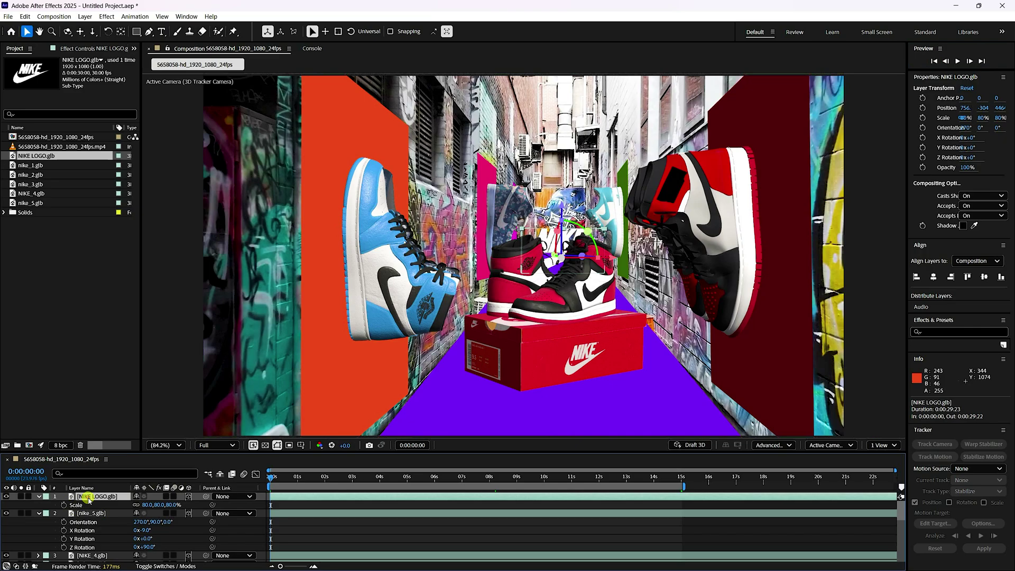
{"action": "key", "text": "r"}
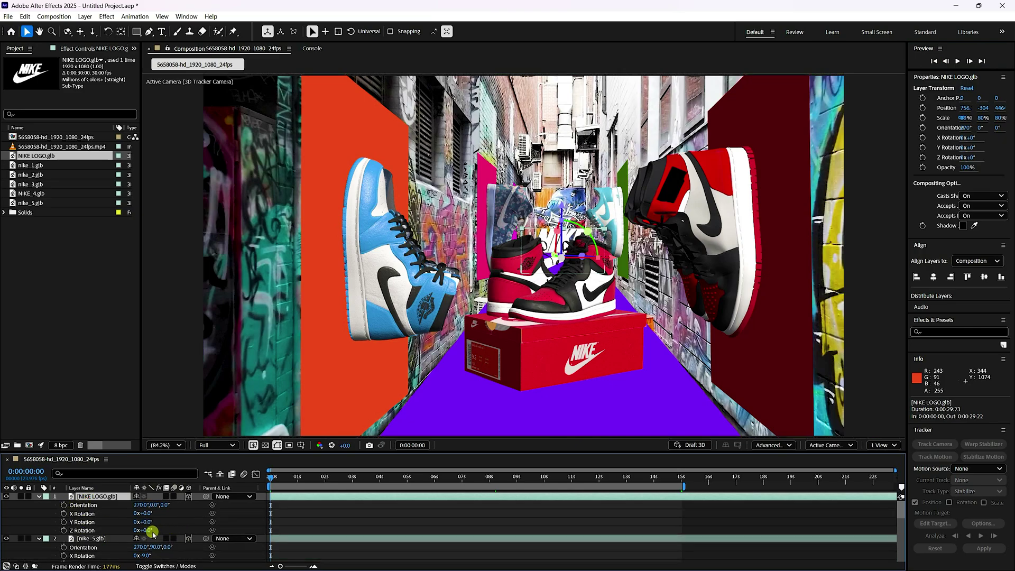
{"action": "left_click_drag", "start_coordinate": [148, 532], "coordinate": [206, 530]}
{"action": "key", "text": "ctrl+z"}
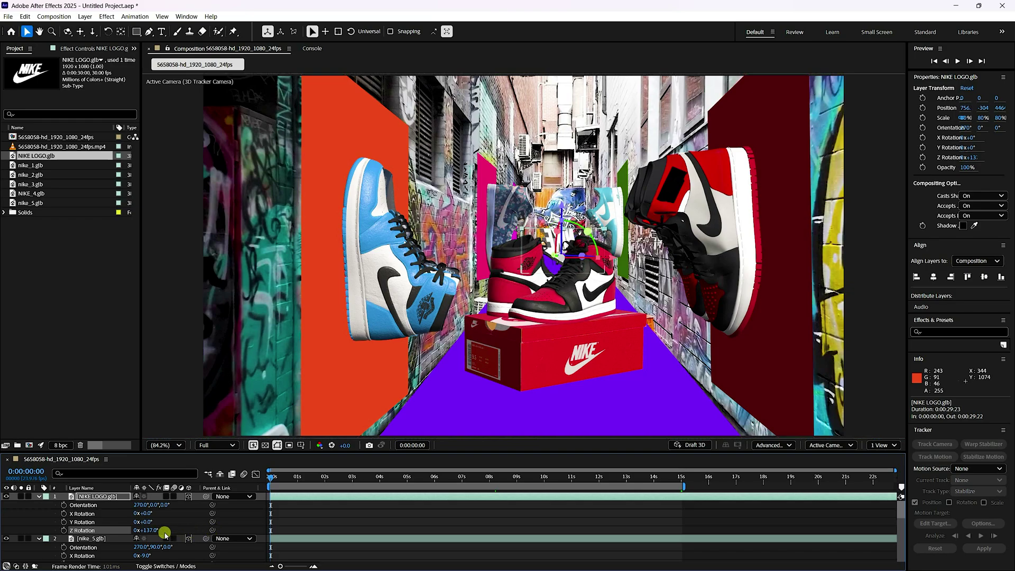
{"action": "left_click", "coordinate": [64, 531]}
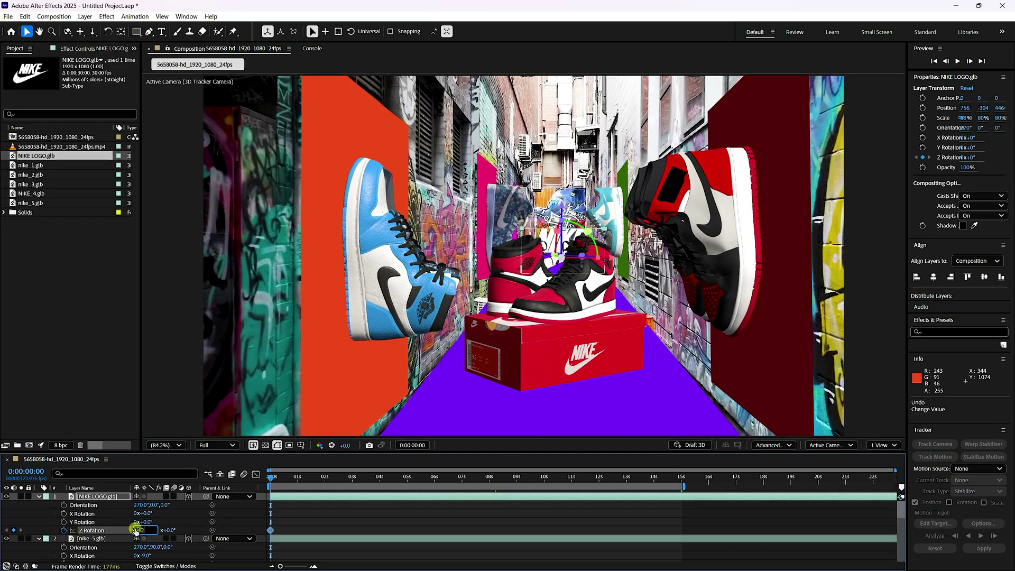
Step: Keyframe the logo's Z Rotation at 0x+0.0° at 0:00:15:02 and apply Easy Ease to both Z Rotation keyframes
{"action": "left_click", "coordinate": [682, 478]}
{"action": "left_click_drag", "start_coordinate": [682, 478], "coordinate": [683, 478]}
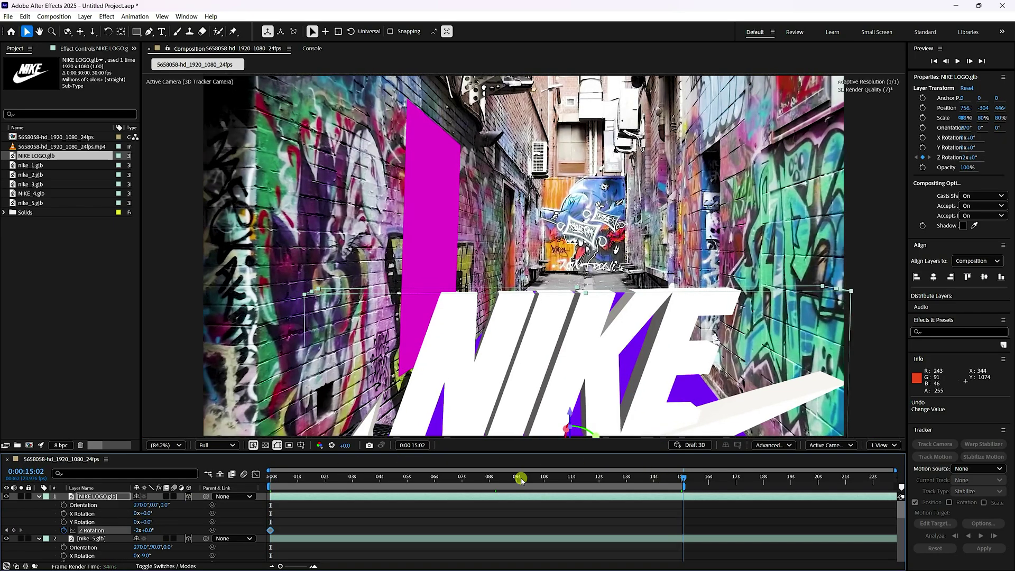
{"action": "key", "text": "Return"}
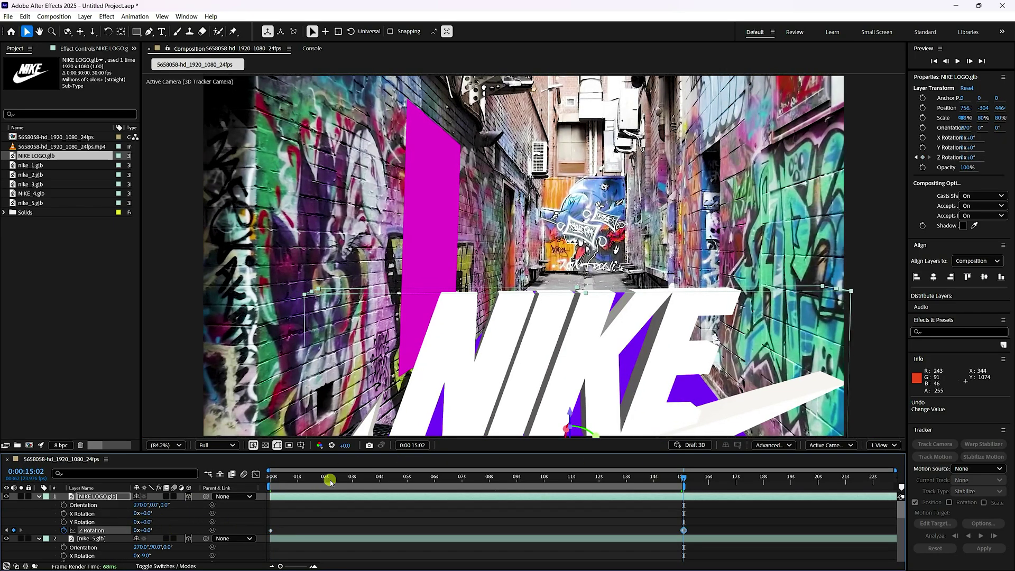
{"action": "left_click_drag", "start_coordinate": [714, 514], "coordinate": [268, 541]}
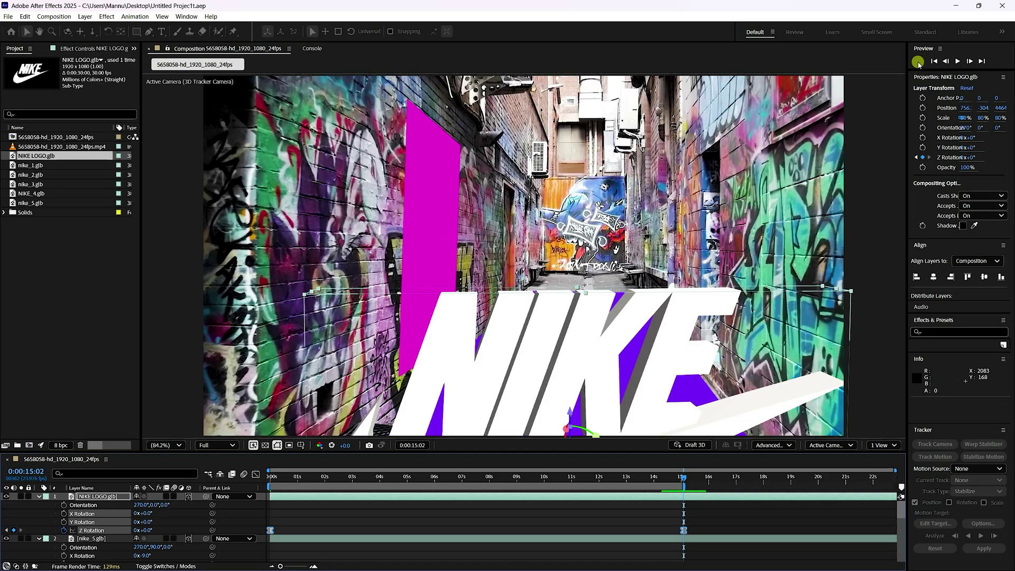
Step: Preview the logo's rotation animation from the first frame, stopping after a short stretch
{"action": "left_click", "coordinate": [934, 61]}
{"action": "left_click", "coordinate": [958, 61]}
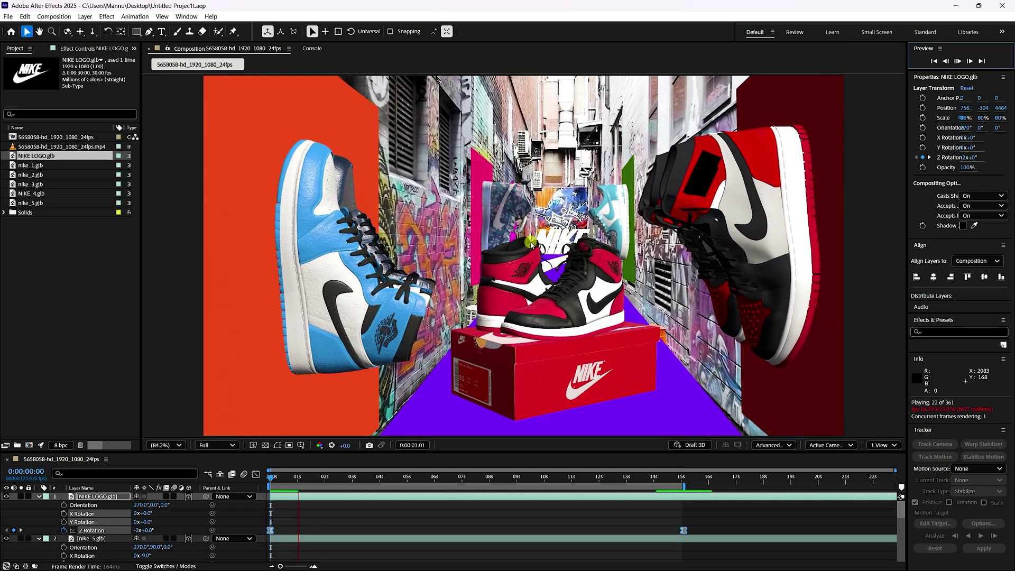
{"action": "left_click", "coordinate": [958, 62]}
{"action": "left_click", "coordinate": [938, 62]}
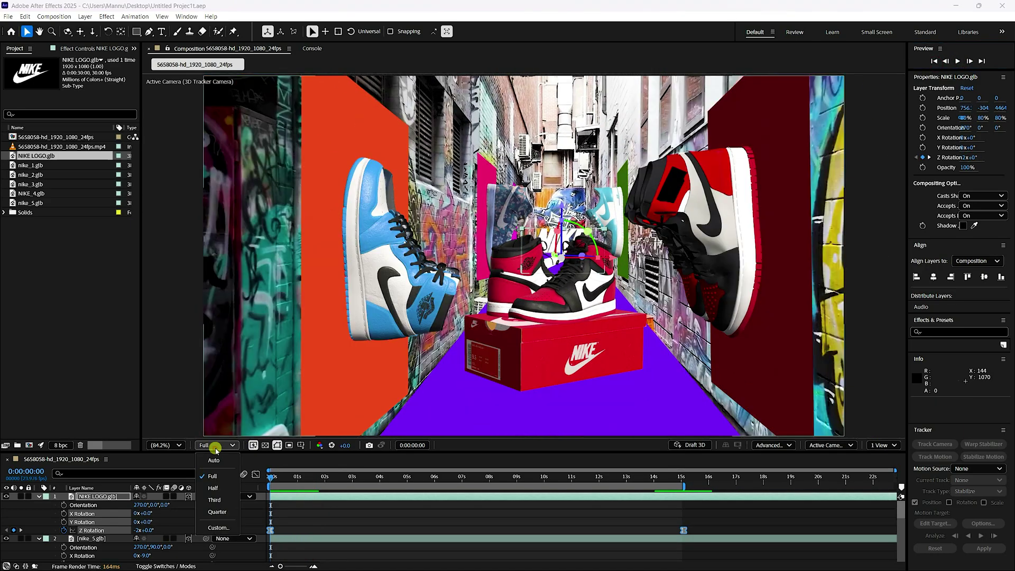
Step: Lower the composition preview resolution to Half and preview the animation from the start
{"action": "left_click", "coordinate": [216, 445]}
{"action": "left_click", "coordinate": [213, 486]}
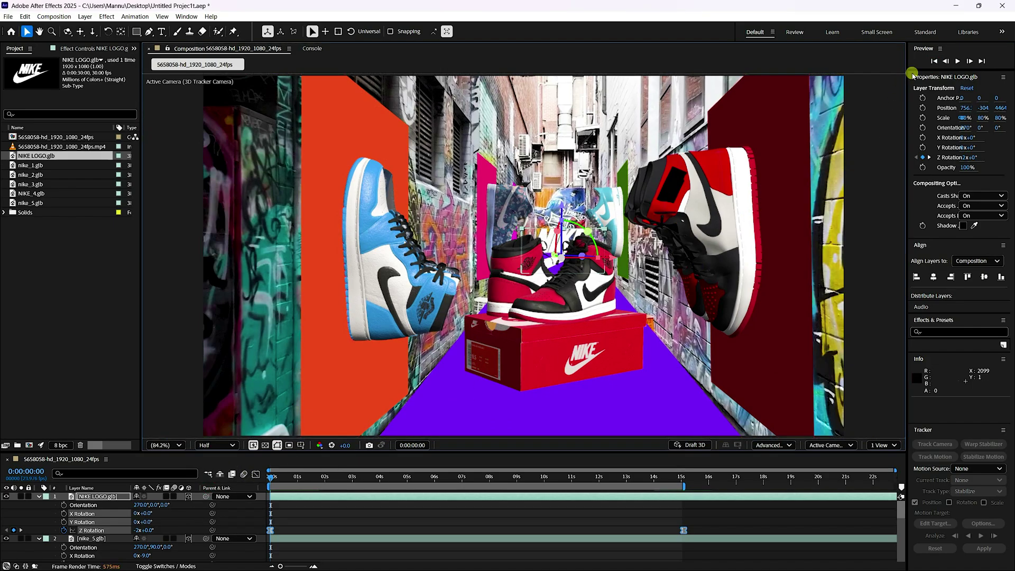
{"action": "left_click", "coordinate": [933, 61]}
{"action": "left_click", "coordinate": [954, 62]}
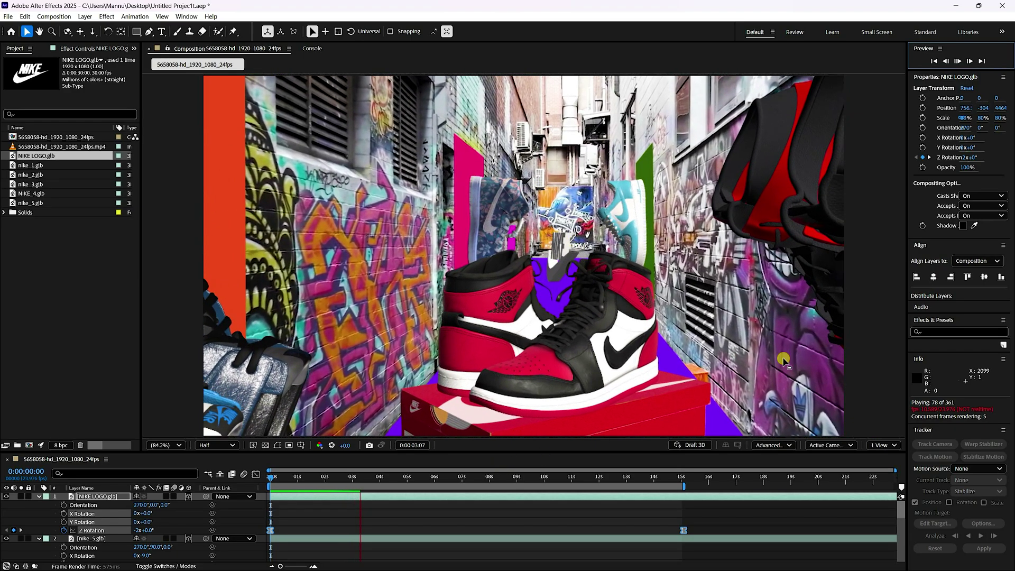
{"action": "left_click", "coordinate": [962, 63]}
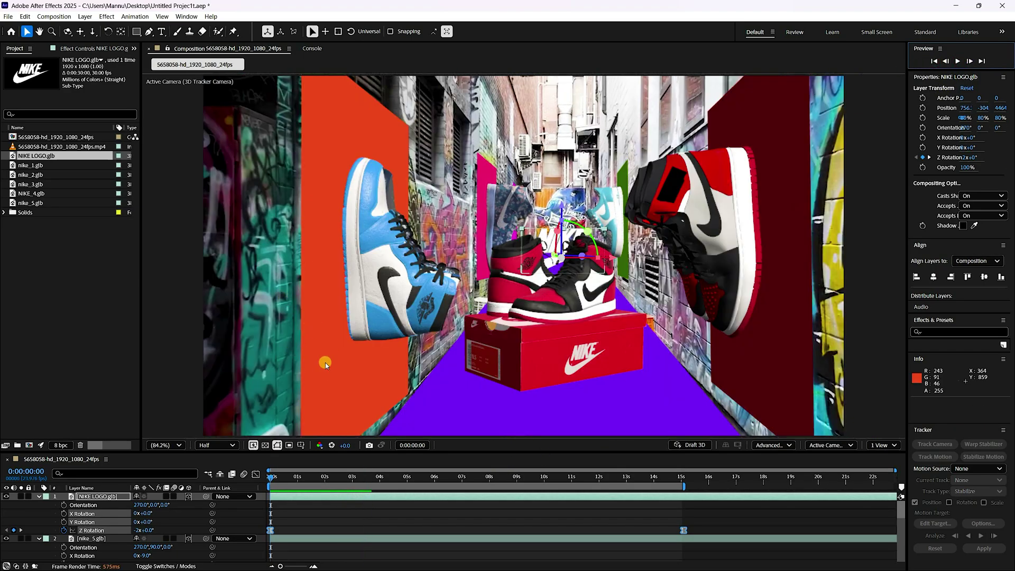
Step: Collapse the open layer properties, including the logo, nike_5.glb and the orange and purple track solids, and enlarge the timeline
{"action": "left_click", "coordinate": [325, 363]}
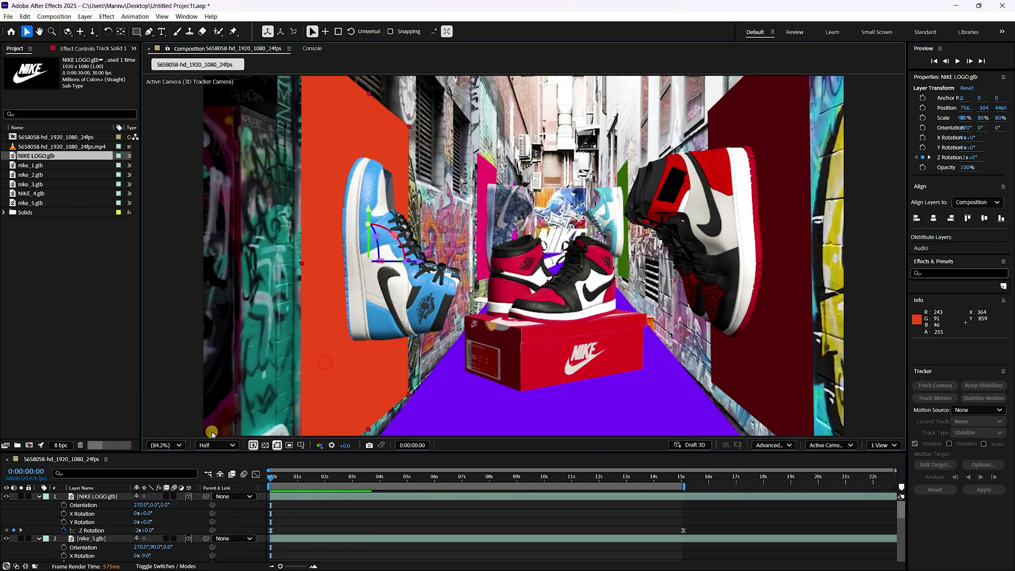
{"action": "left_click", "coordinate": [39, 496]}
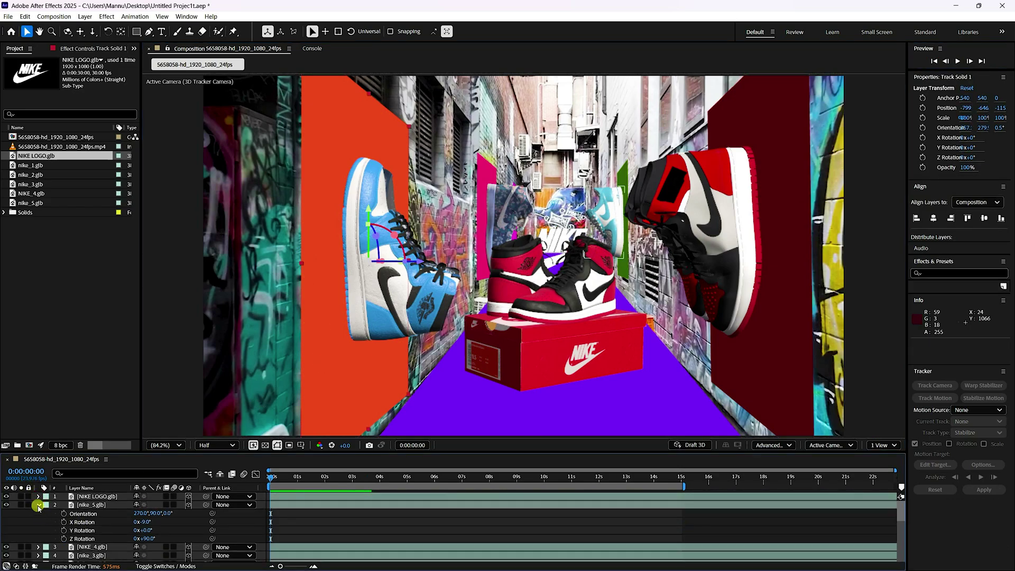
{"action": "left_click", "coordinate": [39, 506]}
{"action": "scroll", "coordinate": [80, 521], "scroll_direction": "down", "scroll_amount": 2}
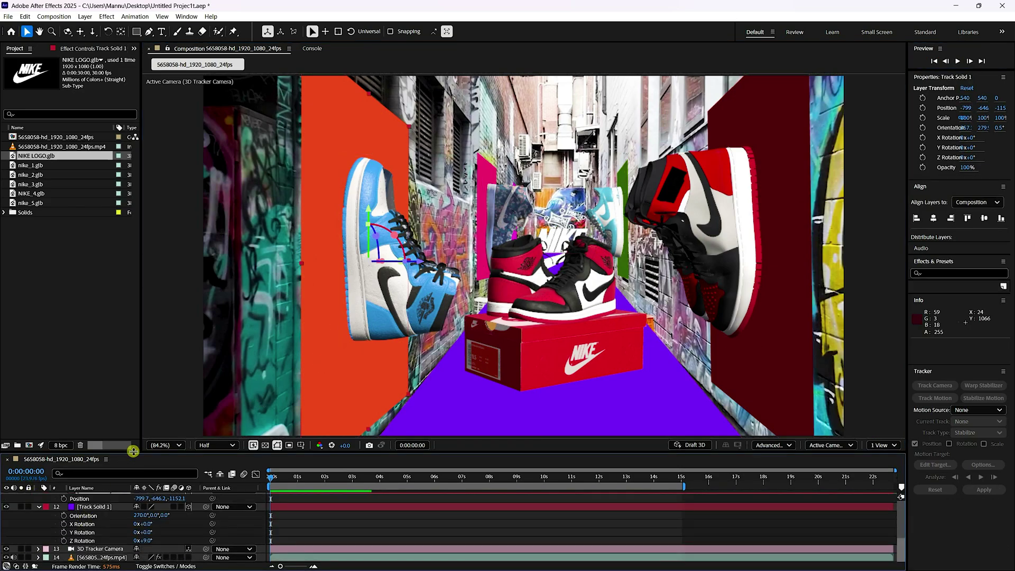
{"action": "left_click_drag", "start_coordinate": [133, 451], "coordinate": [132, 430]}
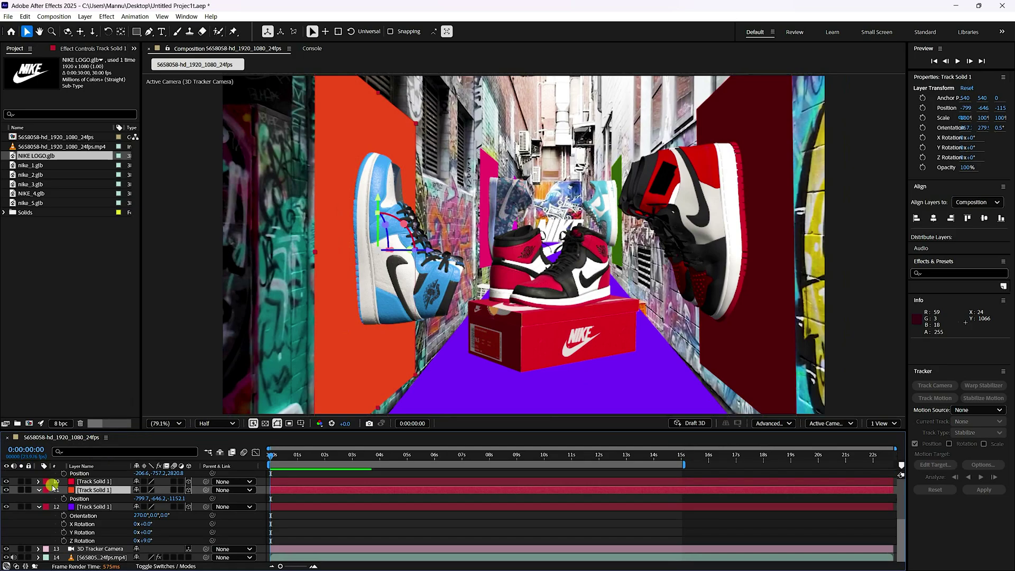
{"action": "left_click", "coordinate": [37, 490]}
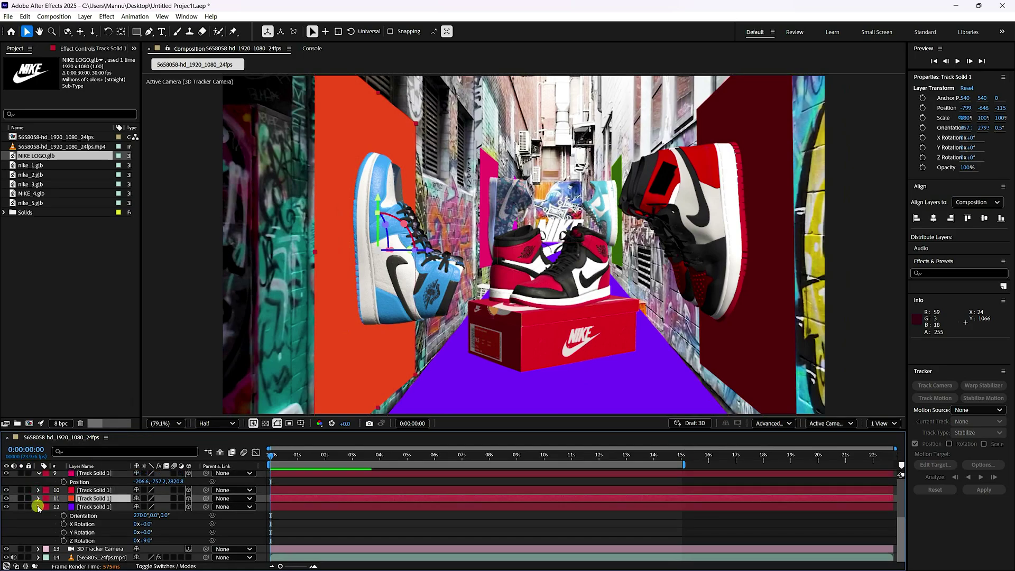
{"action": "left_click", "coordinate": [38, 506]}
Step: Set the purple floor track solid's Accepts Shadows material option to Only and collapse the layer
{"action": "left_click", "coordinate": [90, 540]}
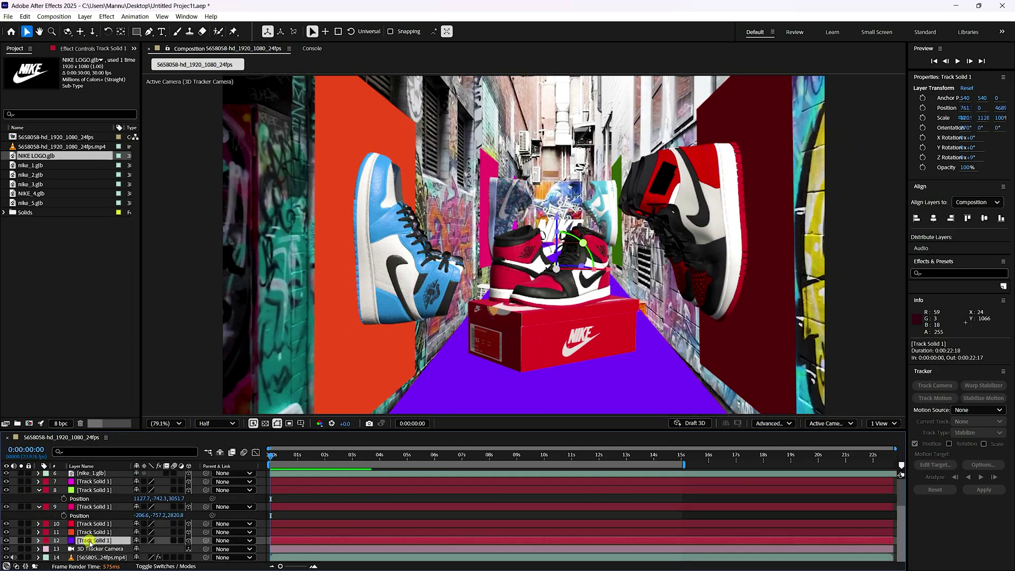
{"action": "left_click", "coordinate": [38, 540]}
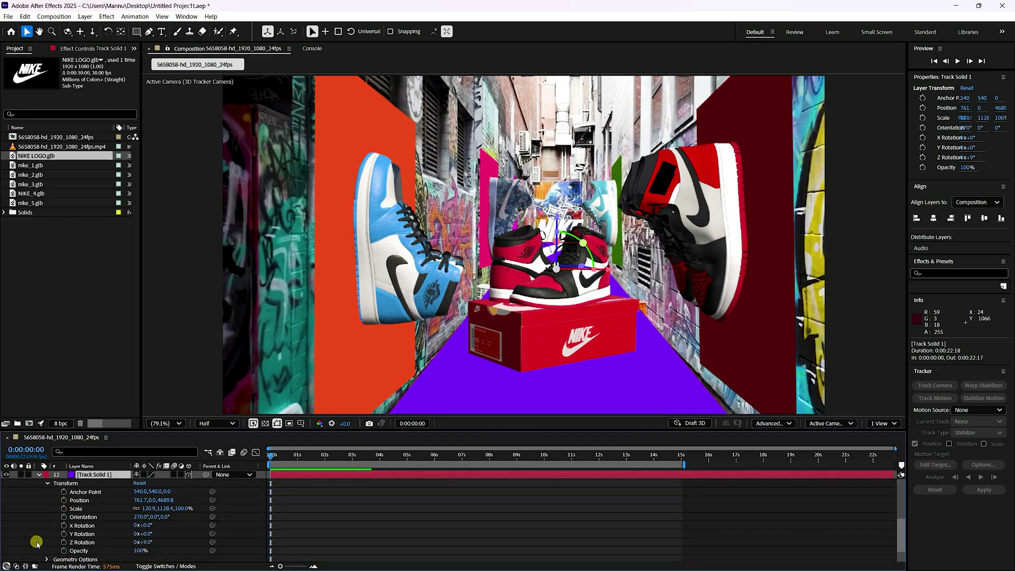
{"action": "left_click", "coordinate": [47, 482]}
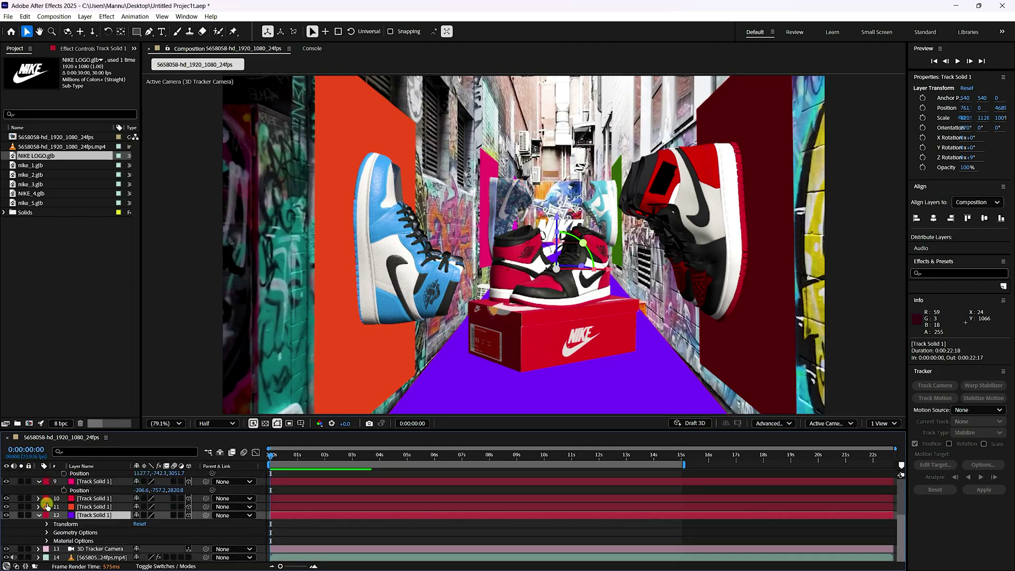
{"action": "left_click", "coordinate": [47, 541]}
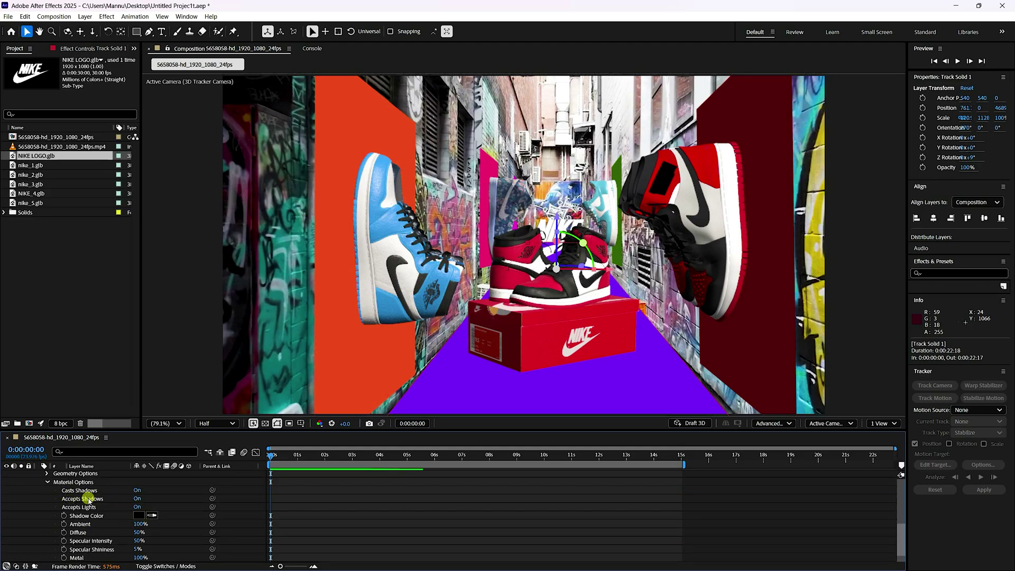
{"action": "left_click", "coordinate": [137, 498]}
{"action": "scroll", "coordinate": [126, 504], "scroll_direction": "up", "scroll_amount": 1}
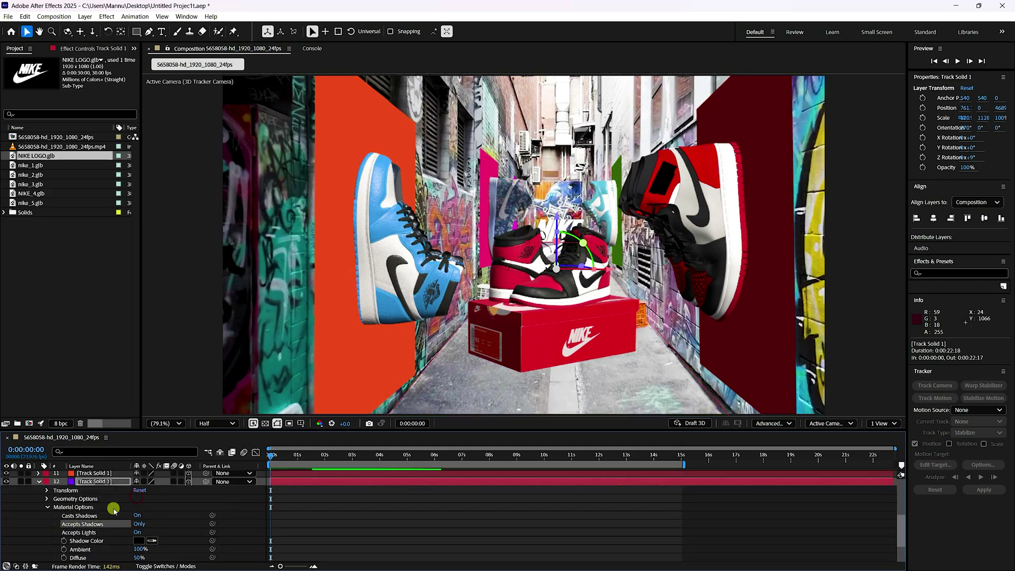
{"action": "left_click", "coordinate": [38, 483]}
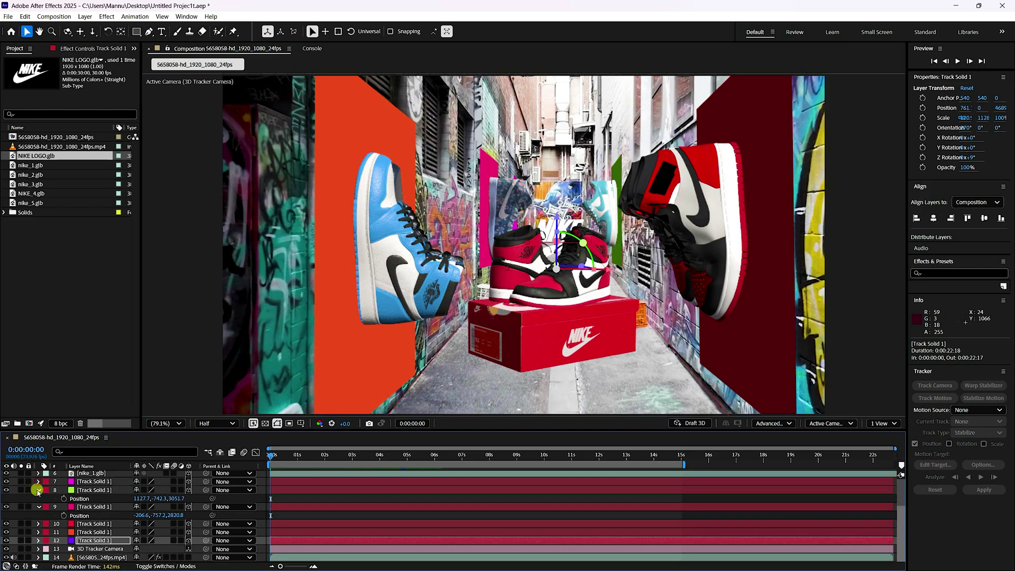
Step: Set Accepts Shadows to Only for the orange wall track solid and collapse the layer
{"action": "left_click", "coordinate": [39, 533]}
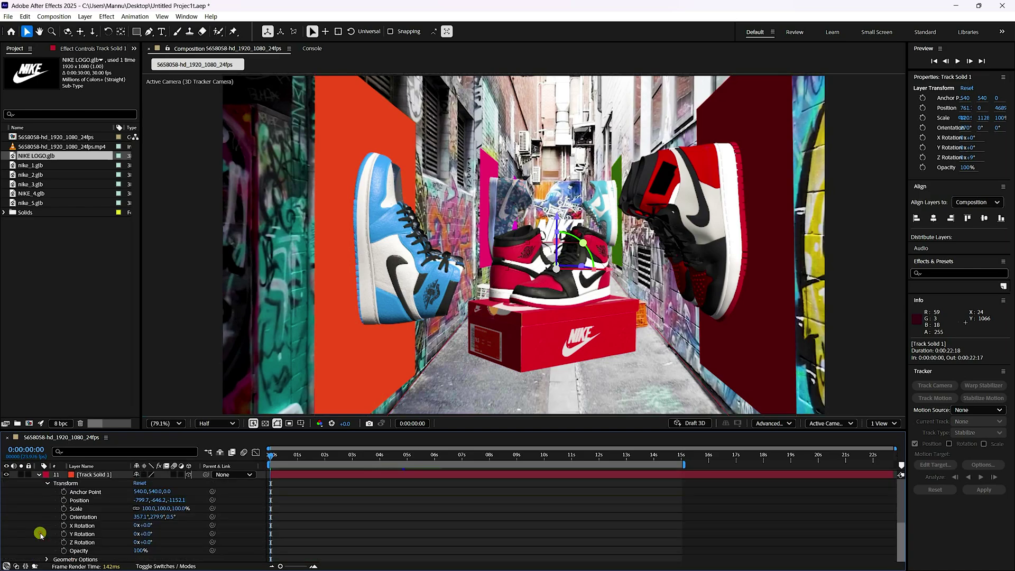
{"action": "left_click", "coordinate": [47, 483]}
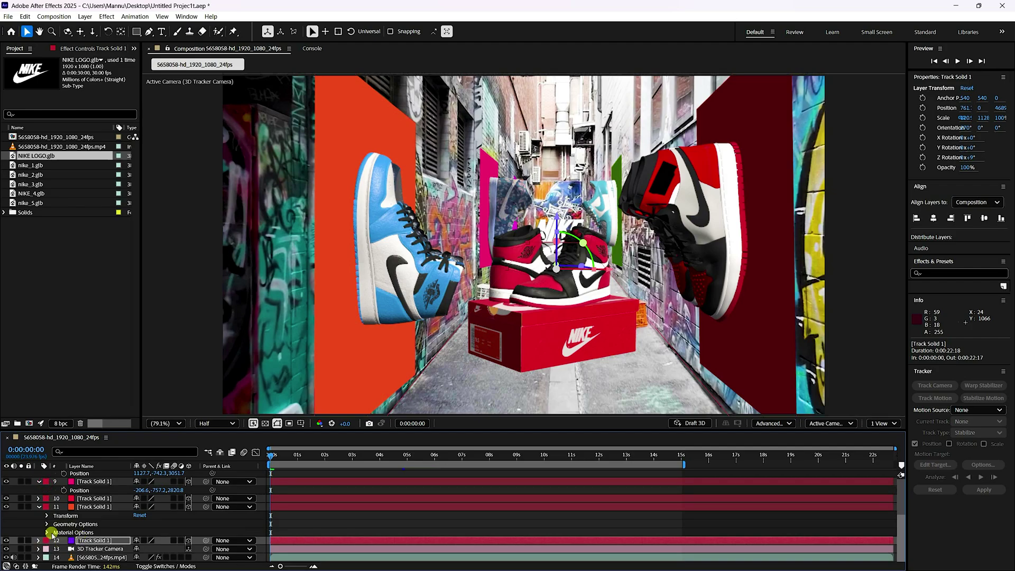
{"action": "left_click", "coordinate": [48, 533]}
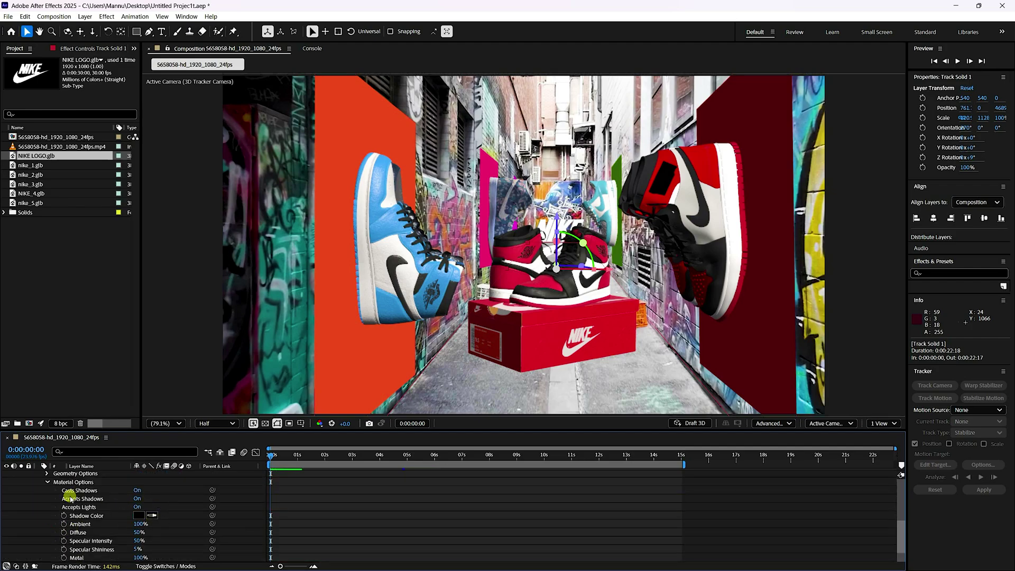
{"action": "left_click", "coordinate": [135, 498]}
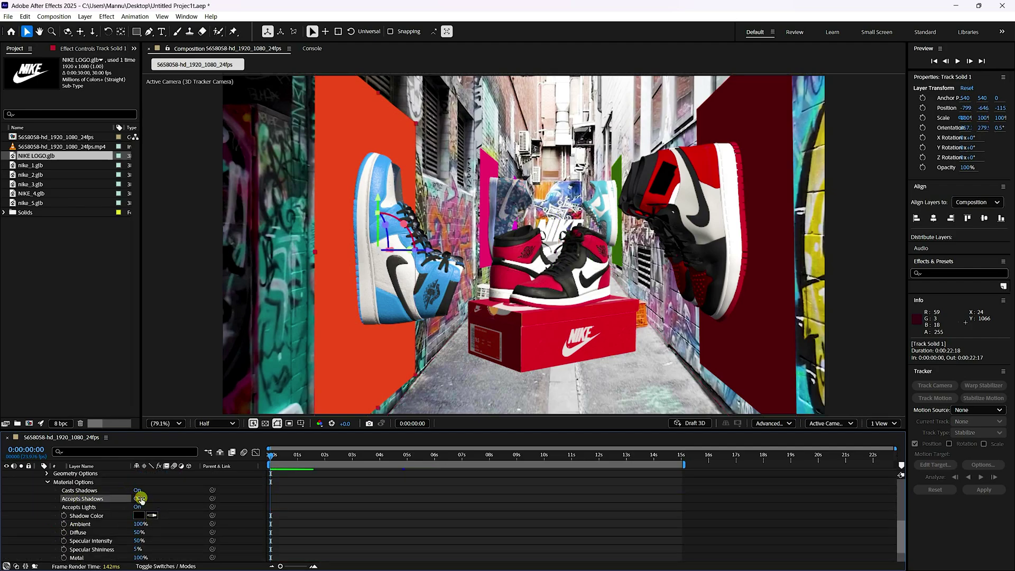
{"action": "scroll", "coordinate": [42, 512], "scroll_direction": "up", "scroll_amount": 2}
{"action": "left_click", "coordinate": [38, 507]}
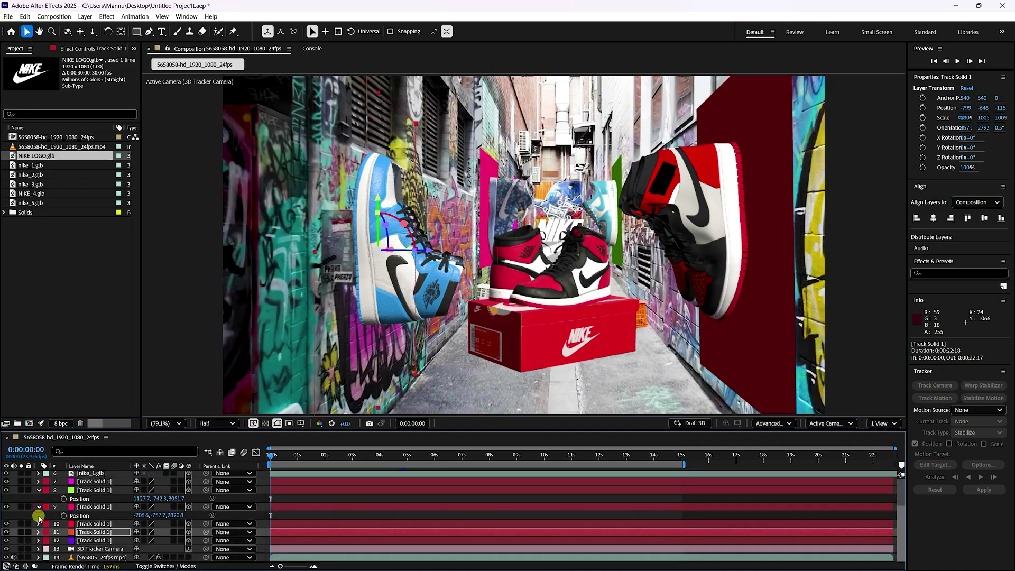
Step: Set Accepts Shadows to Only for the dark red wall track solid on layer 10
{"action": "left_click", "coordinate": [38, 498]}
{"action": "left_click", "coordinate": [46, 507]}
{"action": "left_click", "coordinate": [46, 507]}
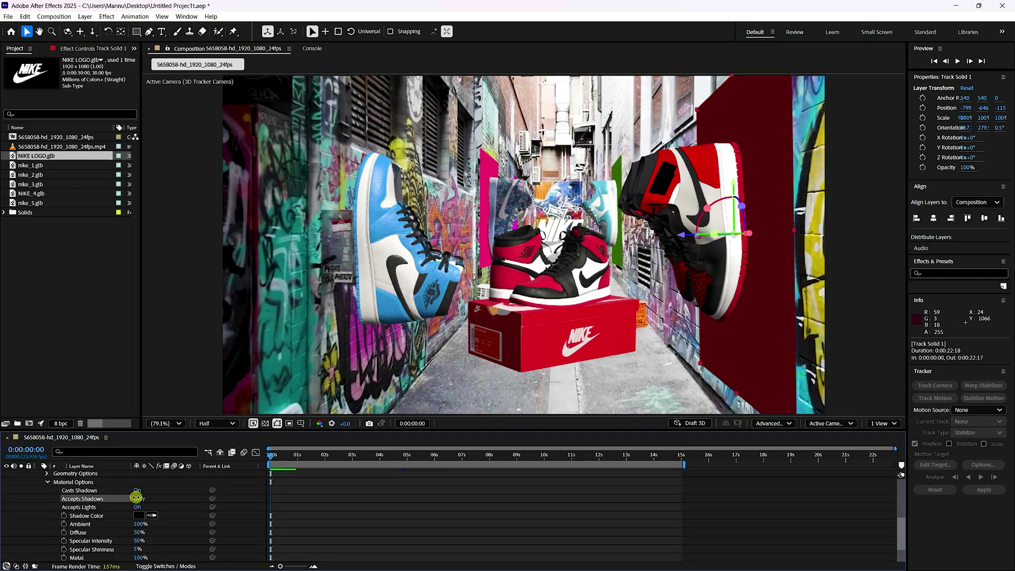
{"action": "left_click", "coordinate": [38, 498]}
Step: Set Accepts Shadows to Only for the pink and green track solids on the alley's far walls
{"action": "left_click", "coordinate": [39, 481]}
{"action": "left_click", "coordinate": [47, 516]}
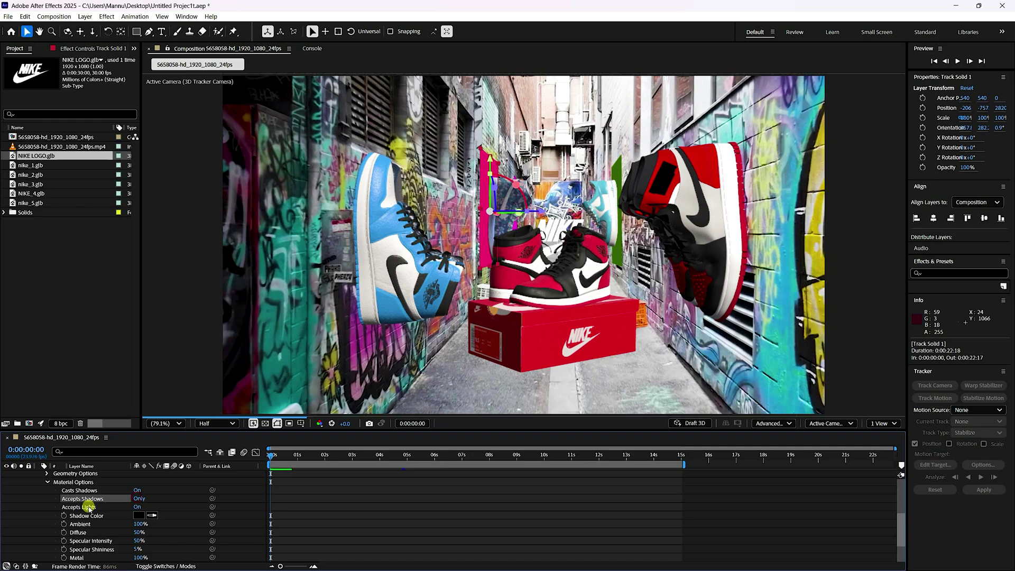
{"action": "scroll", "coordinate": [42, 528], "scroll_direction": "up", "scroll_amount": 2}
{"action": "left_click", "coordinate": [40, 547]}
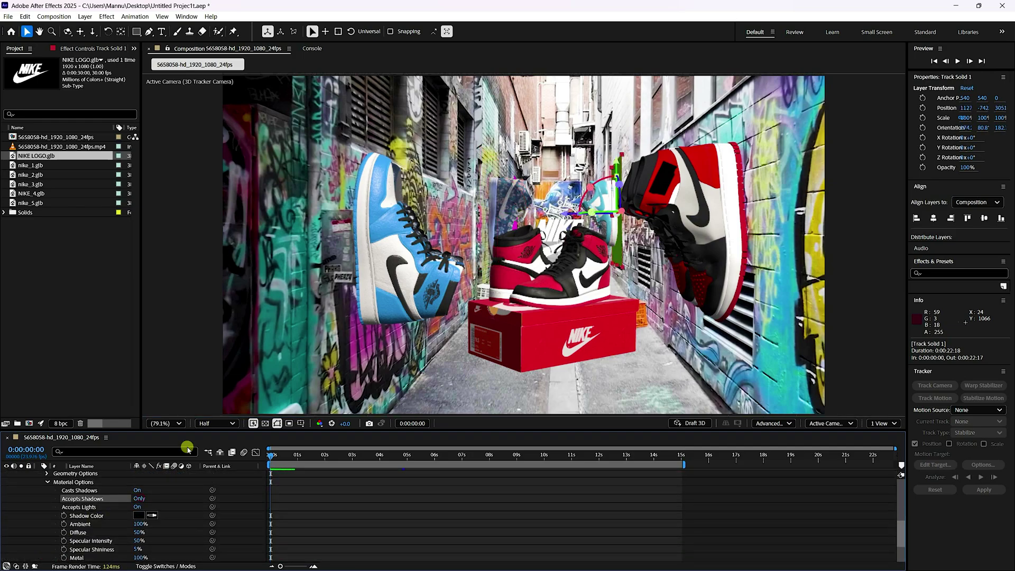
Step: Enlarge the timeline and set Accepts Shadows to Only for the magenta track solid on layer 7, leaving the layer collapsed
{"action": "left_click_drag", "start_coordinate": [185, 430], "coordinate": [186, 395]}
{"action": "scroll", "coordinate": [38, 497], "scroll_direction": "up", "scroll_amount": 4}
{"action": "left_click", "coordinate": [38, 498]}
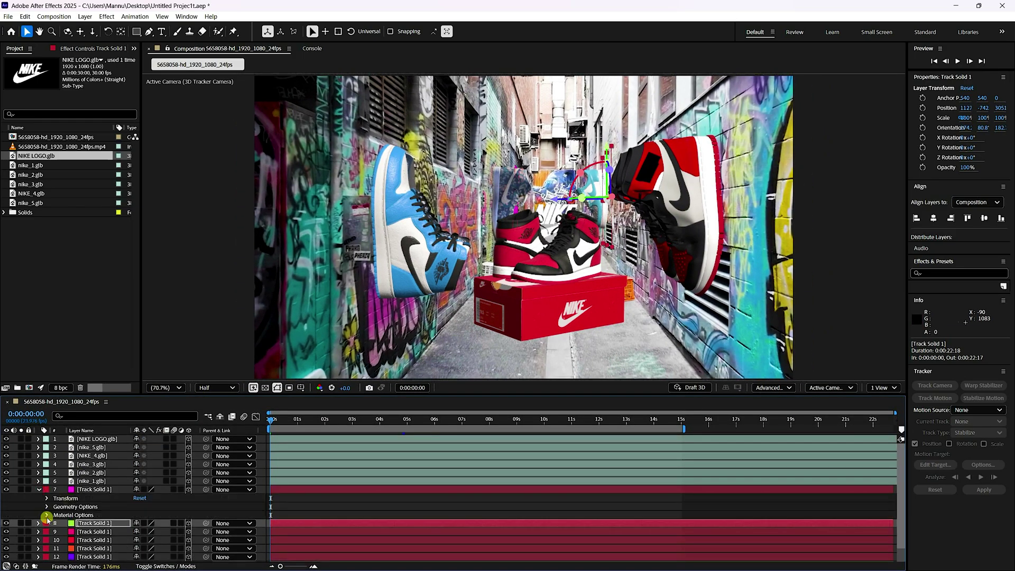
{"action": "left_click", "coordinate": [39, 515]}
{"action": "left_click", "coordinate": [139, 499]}
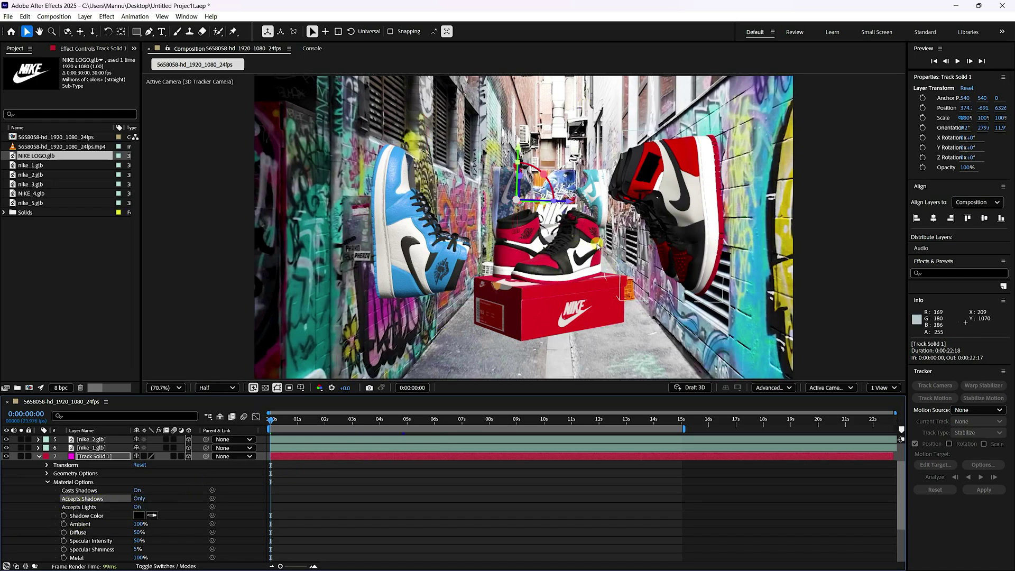
{"action": "left_click", "coordinate": [37, 461]}
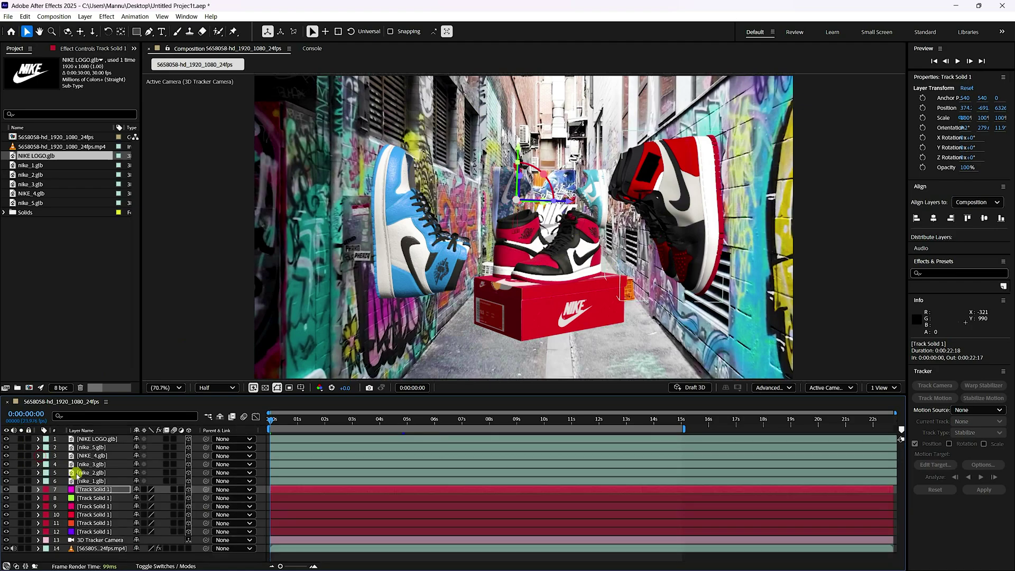
Step: Import lilienstein_4k.exr from New folder and add it to the composition as the topmost layer
{"action": "right_click", "coordinate": [33, 261]}
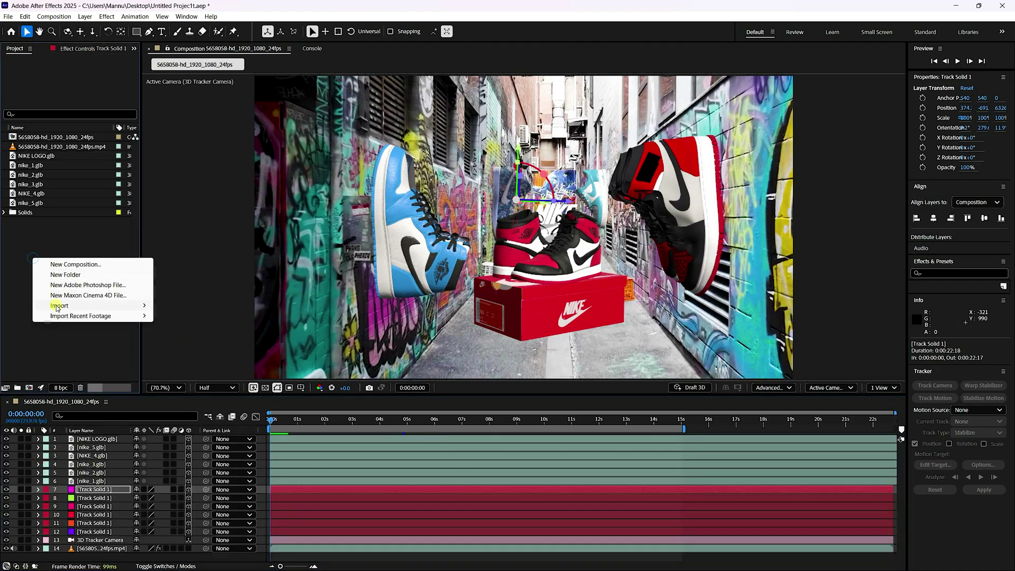
{"action": "mouse_move", "coordinate": [57, 306]}
{"action": "left_click", "coordinate": [183, 306]}
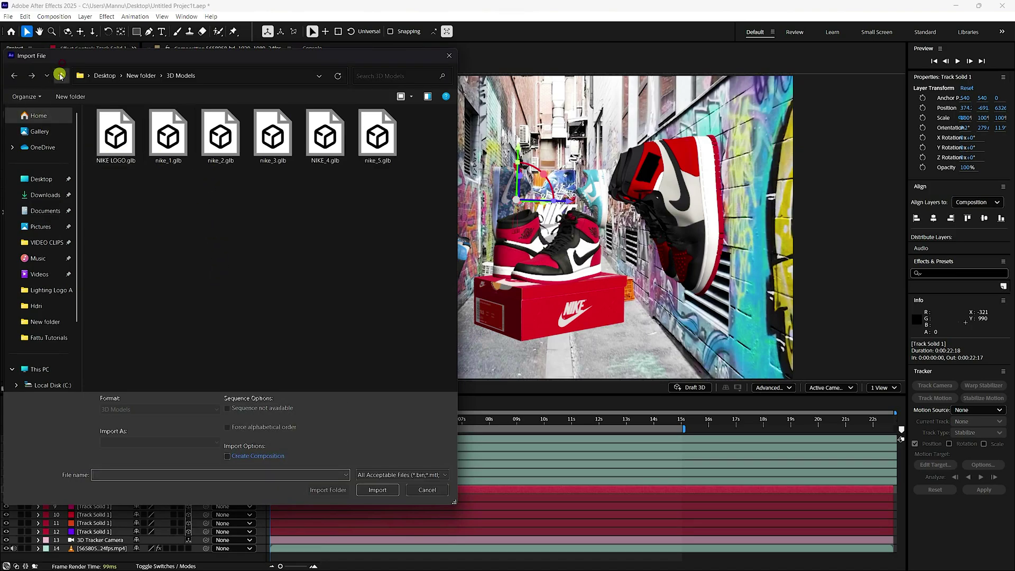
{"action": "left_click", "coordinate": [61, 76]}
{"action": "left_click", "coordinate": [157, 223]}
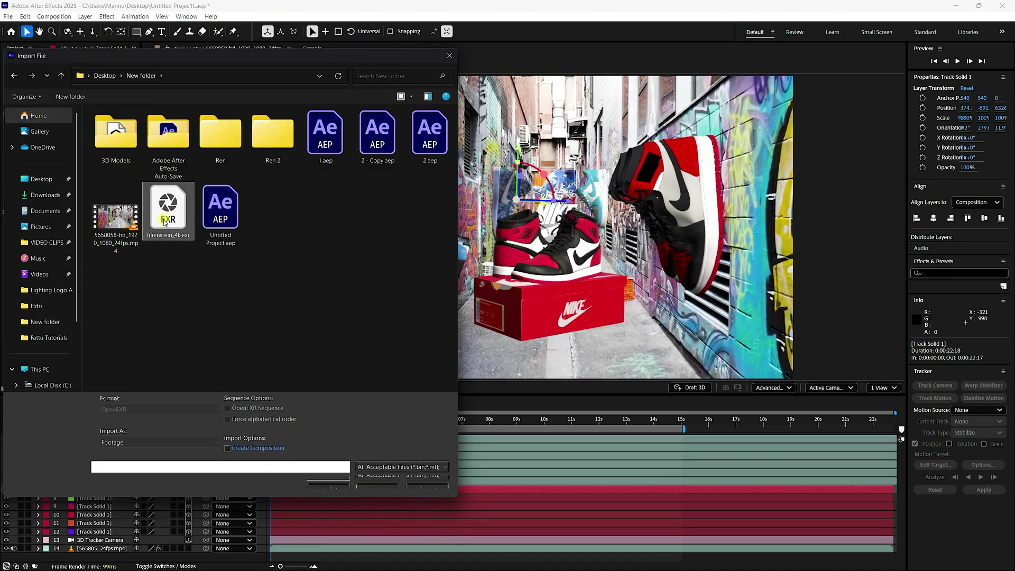
{"action": "left_click", "coordinate": [378, 489]}
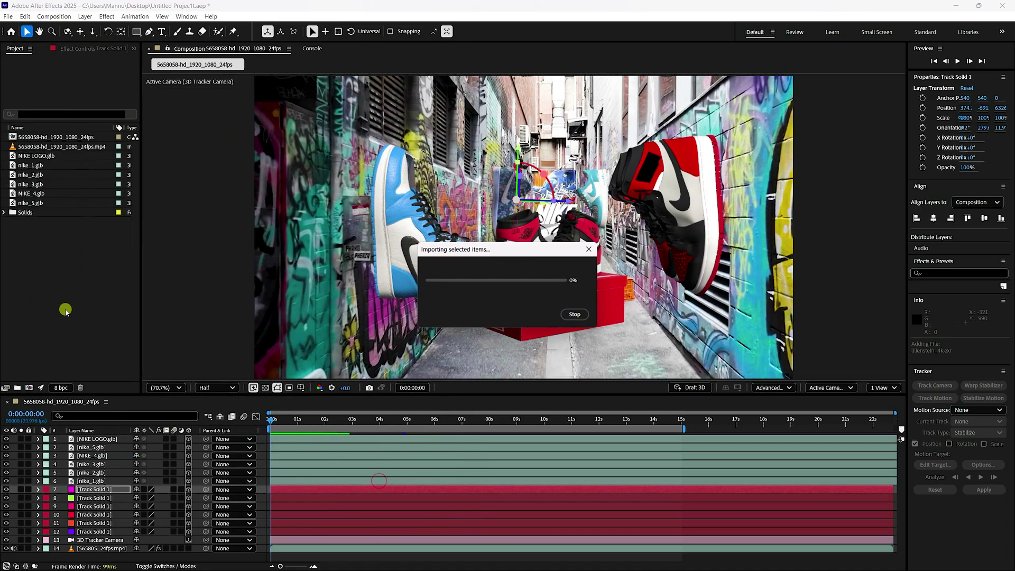
{"action": "left_click", "coordinate": [44, 156]}
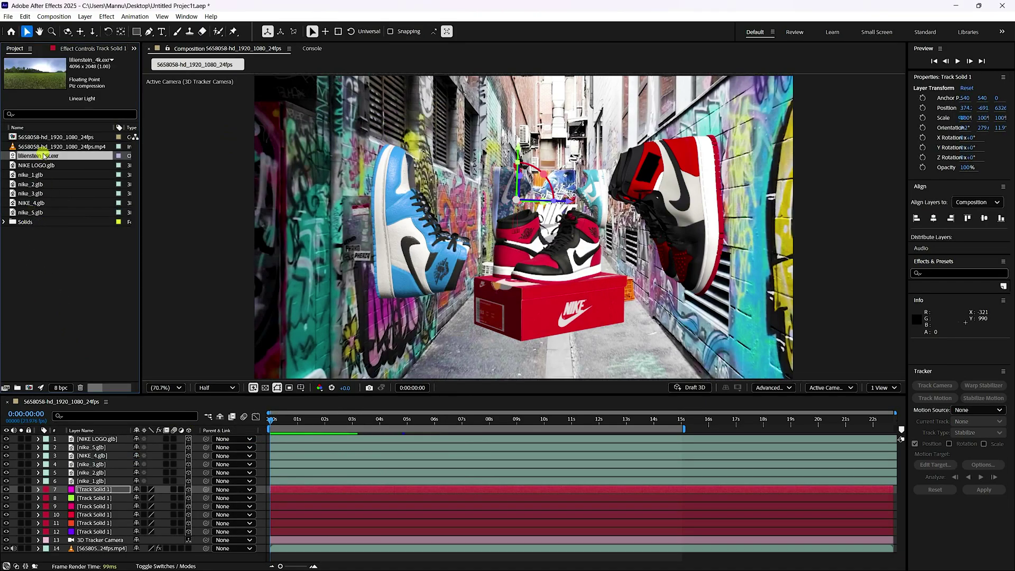
{"action": "left_click_drag", "start_coordinate": [45, 158], "coordinate": [83, 437]}
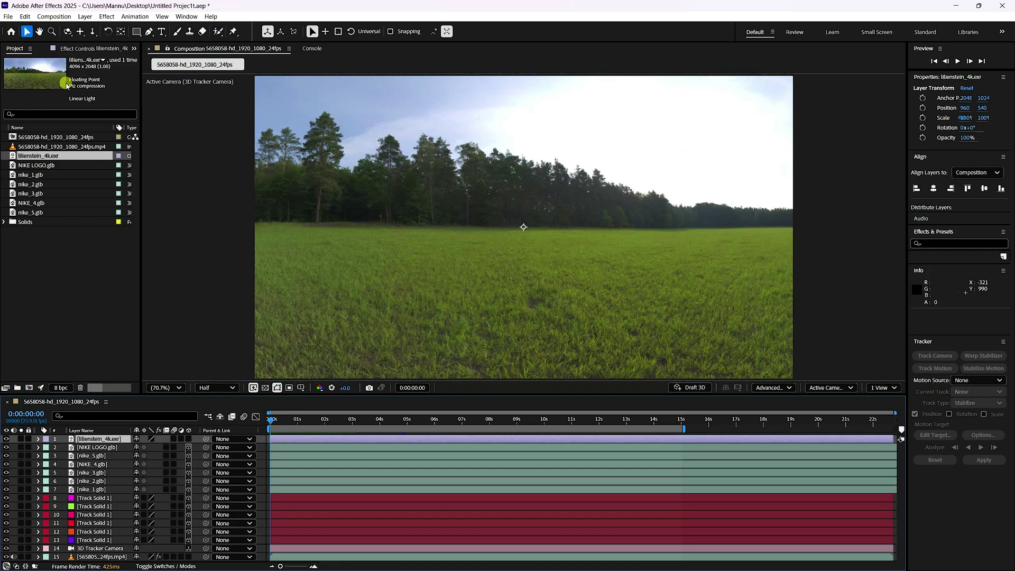
Step: Enlarge the timeline and create an Environment light that casts shadows with Shadow Darkness set to 200%
{"action": "right_click", "coordinate": [101, 431]}
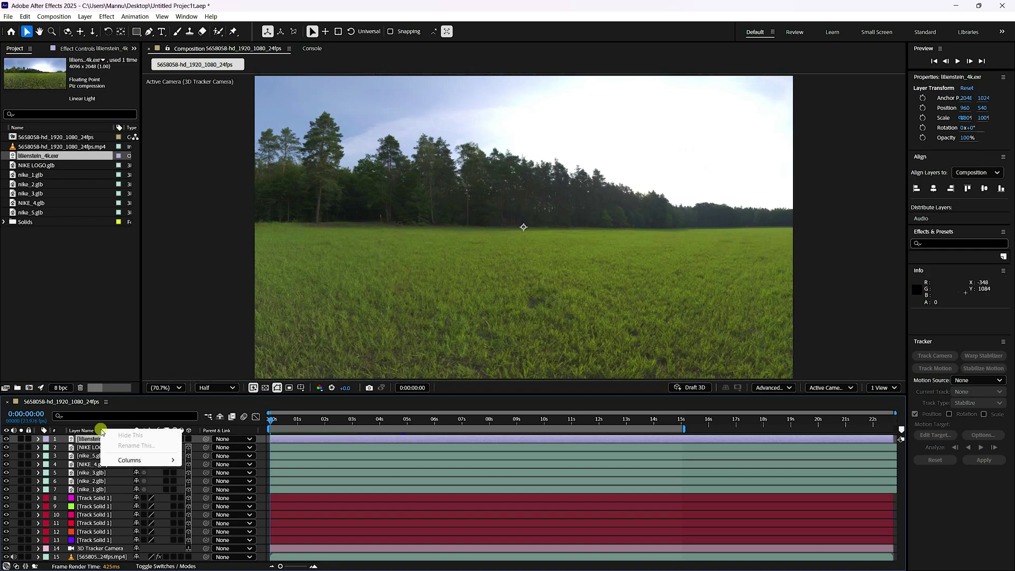
{"action": "left_click", "coordinate": [117, 401]}
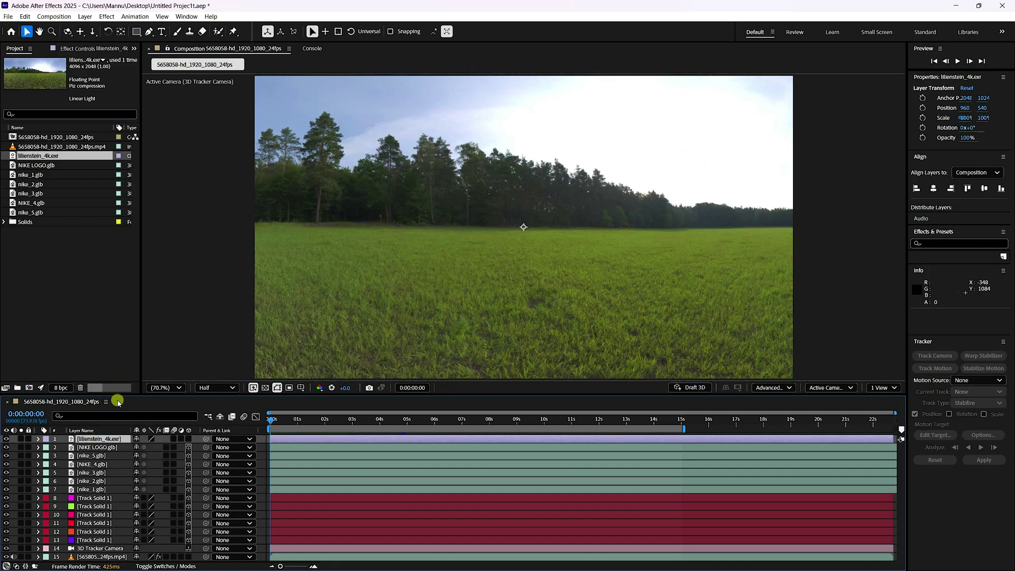
{"action": "left_click_drag", "start_coordinate": [121, 407], "coordinate": [158, 344]}
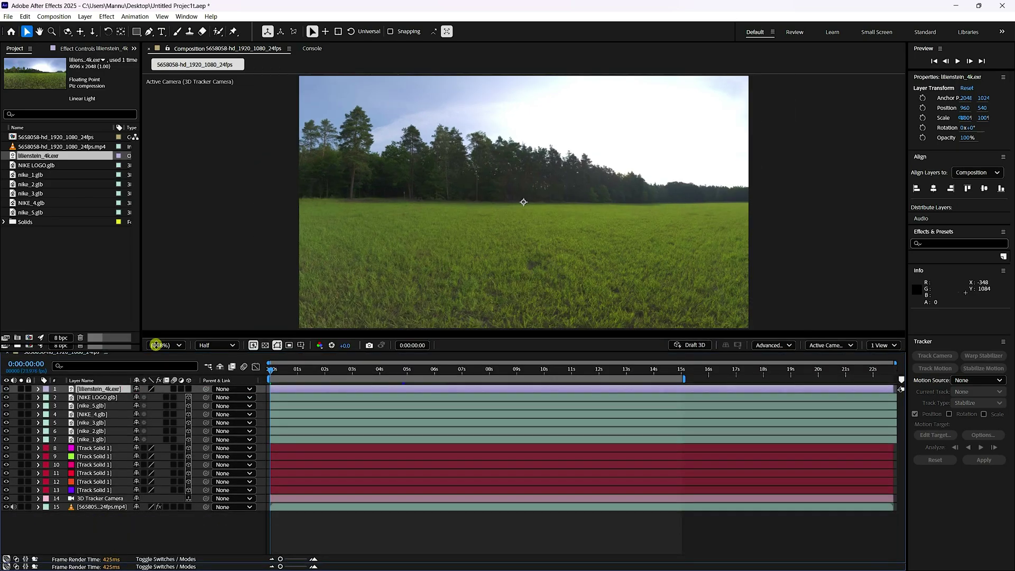
{"action": "right_click", "coordinate": [113, 531]}
{"action": "mouse_move", "coordinate": [137, 421]}
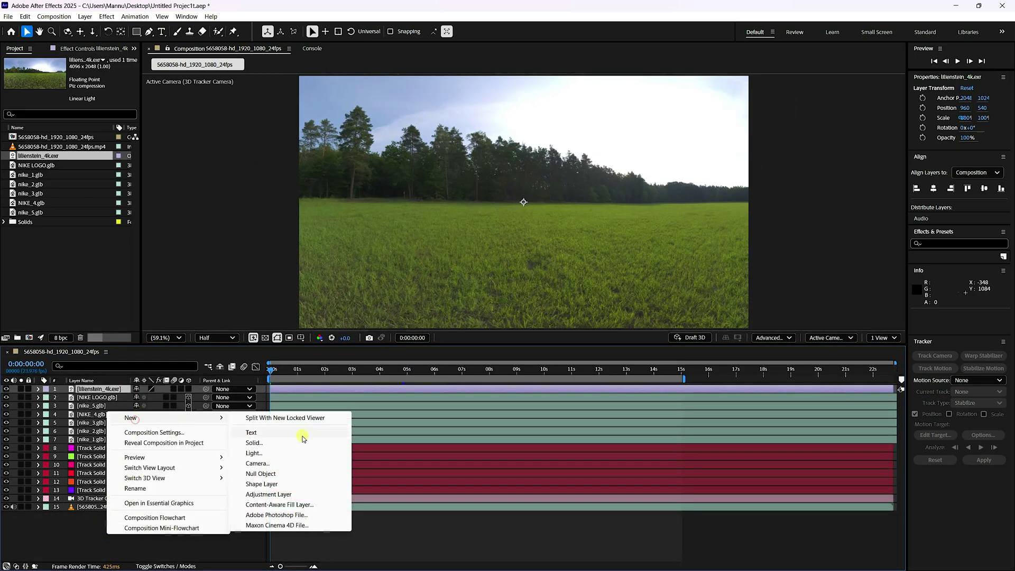
{"action": "left_click", "coordinate": [255, 457]}
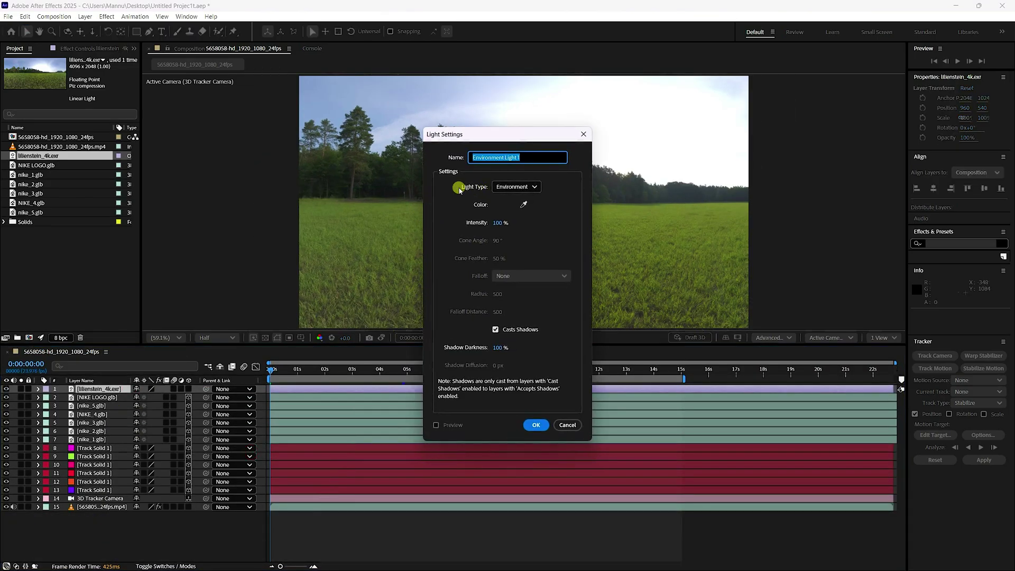
{"action": "left_click", "coordinate": [520, 187]}
{"action": "left_click", "coordinate": [518, 251]}
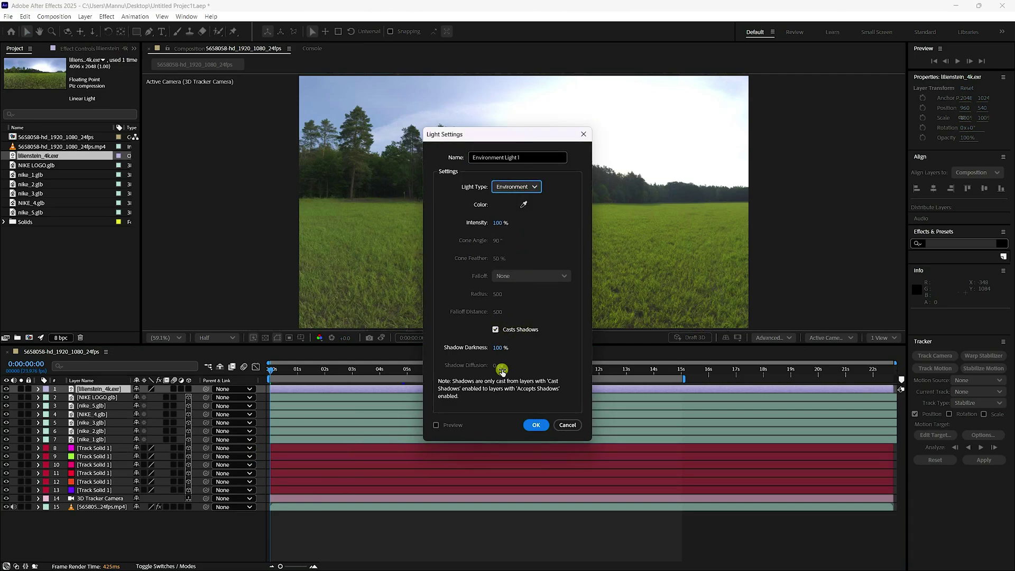
{"action": "left_click", "coordinate": [498, 347]}
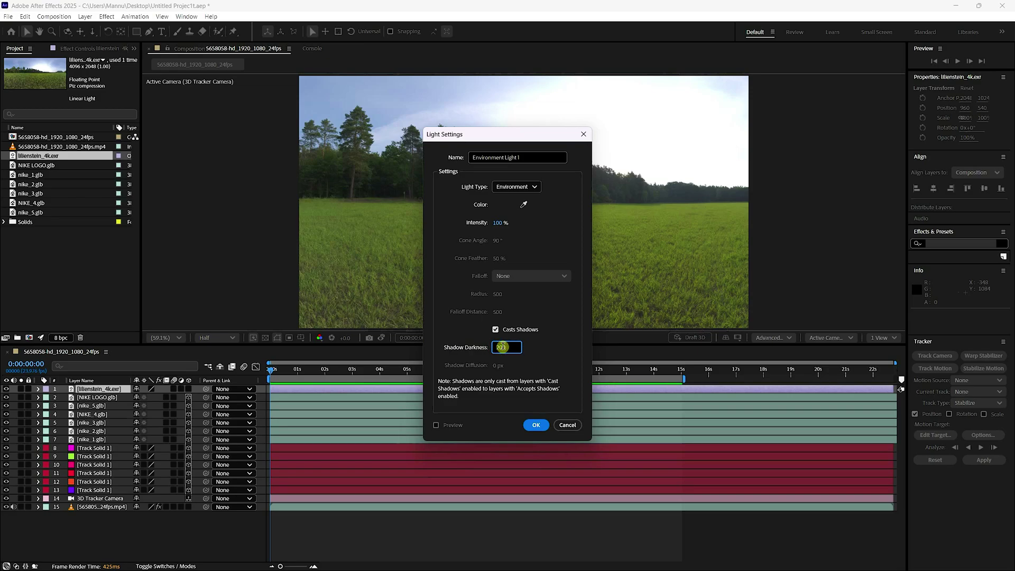
{"action": "key", "text": "Return"}
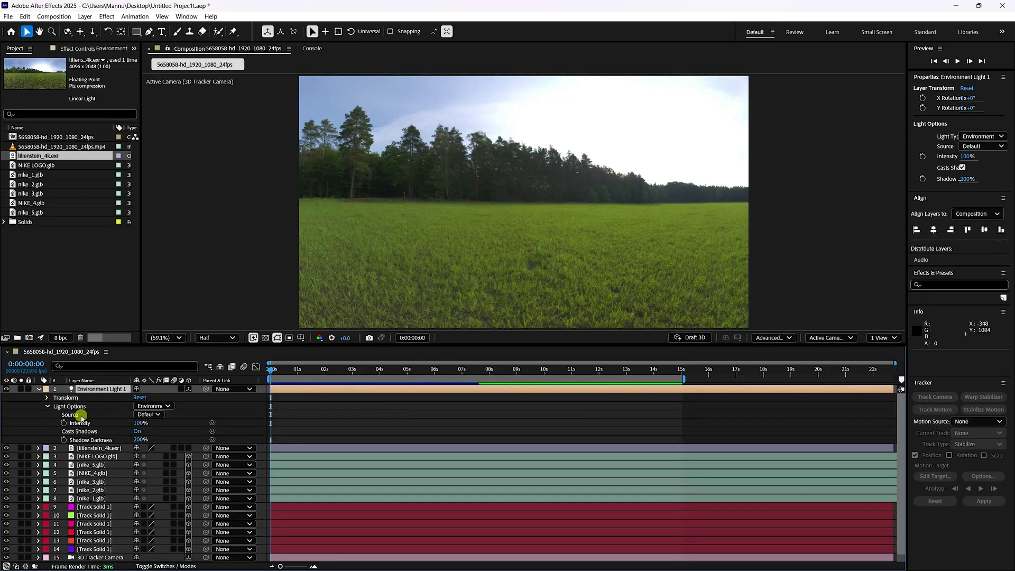
Step: Use lilienstein_4k.exr as the environment light's source and enlarge the composition viewer
{"action": "left_click", "coordinate": [157, 414]}
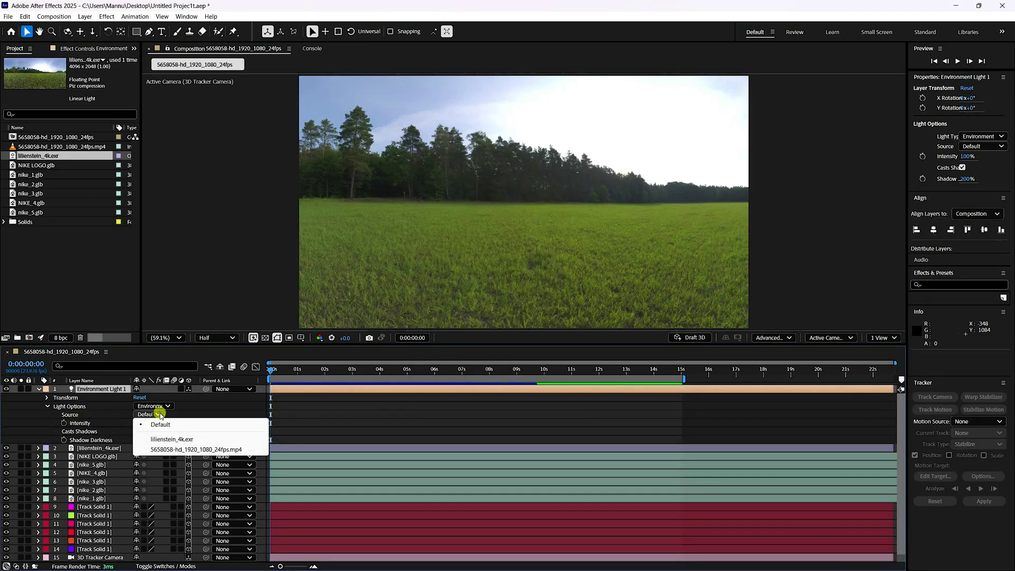
{"action": "left_click", "coordinate": [157, 440]}
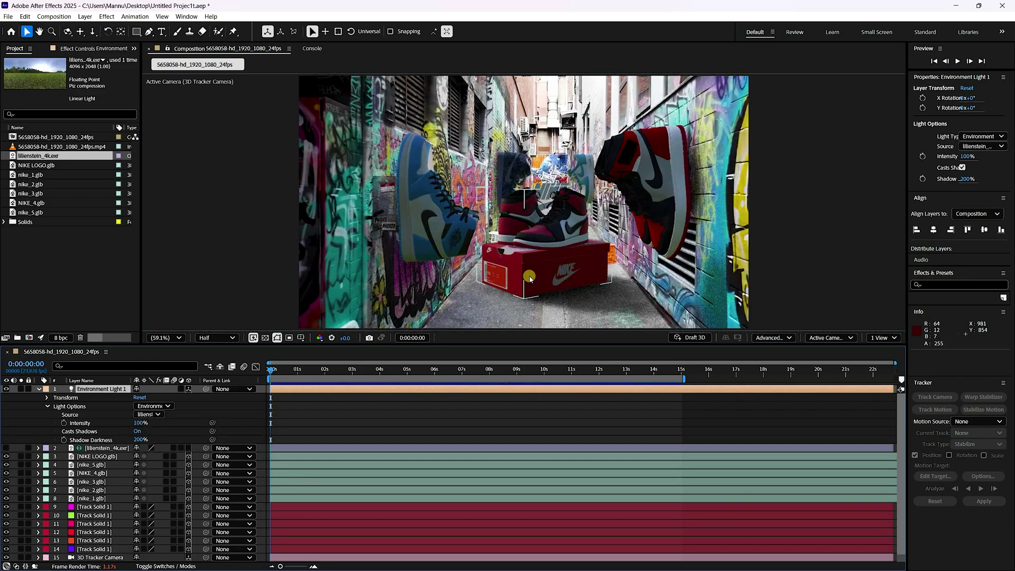
{"action": "left_click_drag", "start_coordinate": [441, 345], "coordinate": [437, 391]}
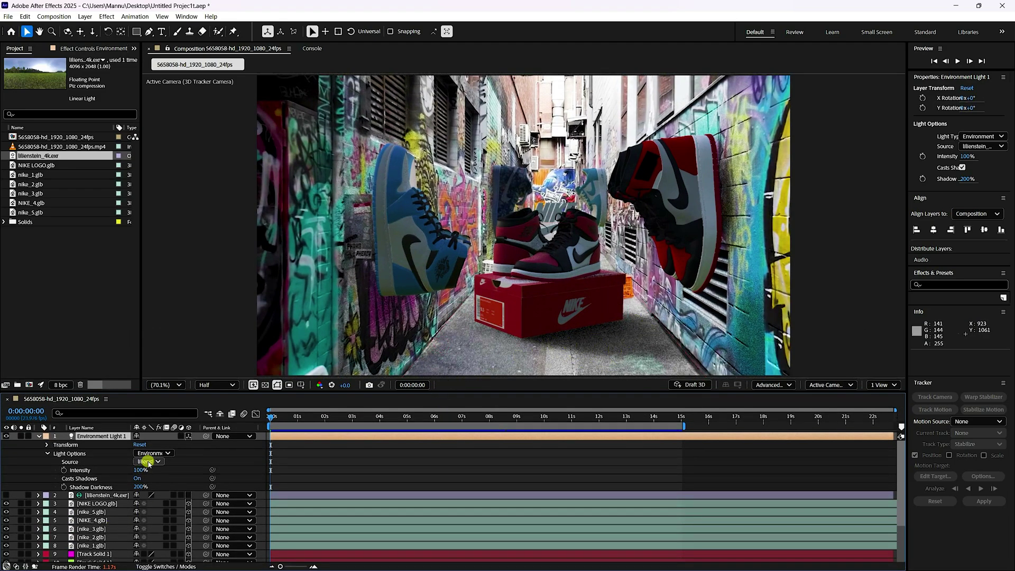
Step: Reveal the environment light's Transform properties and set its Y Rotation to 200°
{"action": "left_click", "coordinate": [48, 454]}
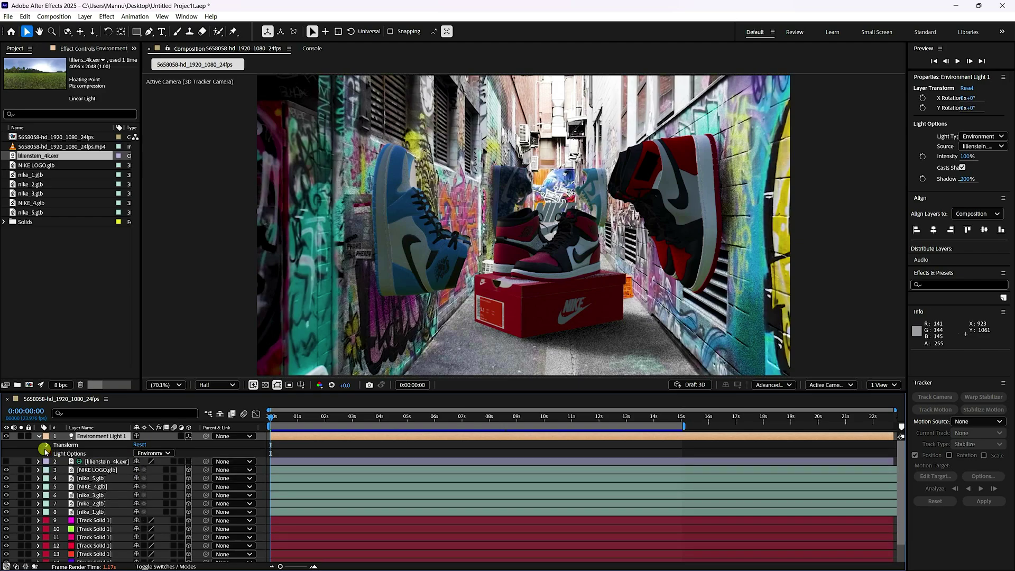
{"action": "left_click", "coordinate": [47, 445]}
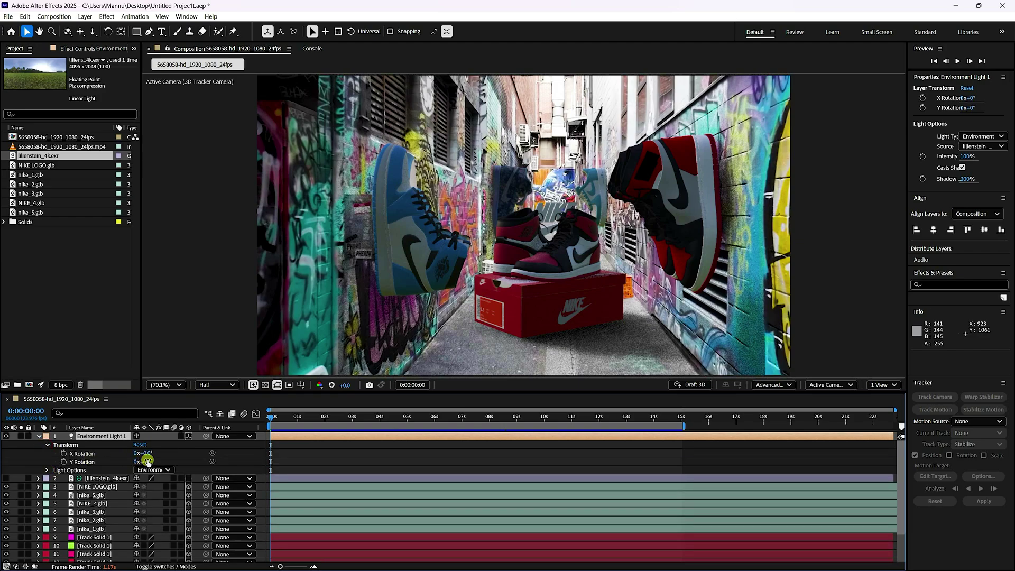
{"action": "left_click_drag", "start_coordinate": [147, 461], "coordinate": [235, 460]}
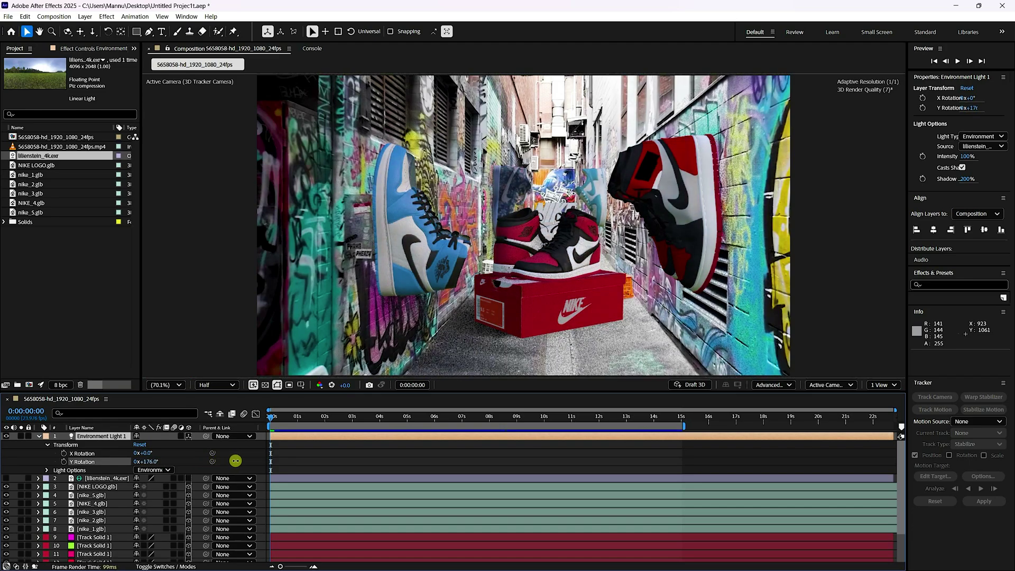
{"action": "left_click", "coordinate": [151, 461]}
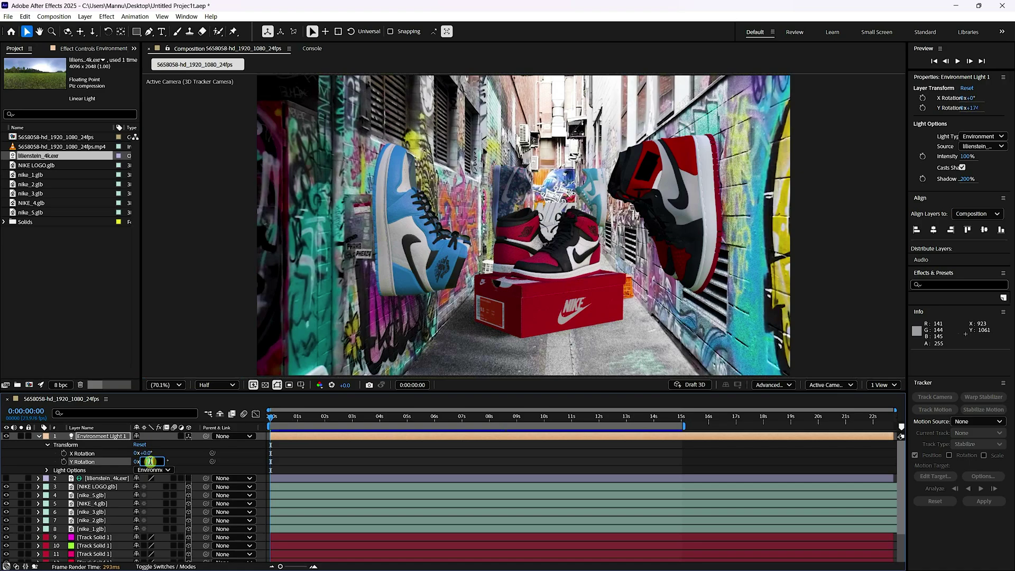
{"action": "type", "text": "200"}
{"action": "key", "text": "Return"}
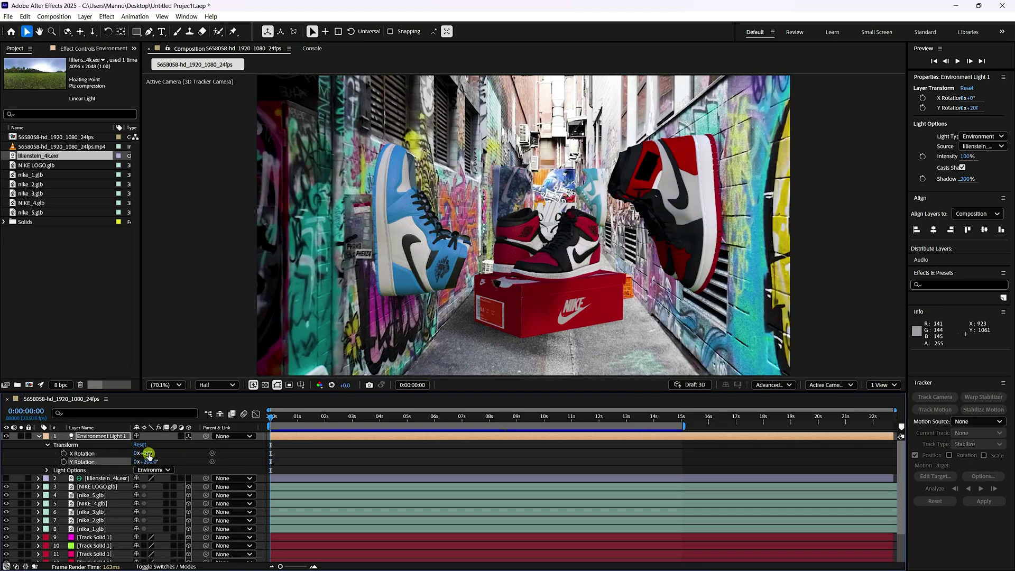
Step: Set the environment light's X Rotation to -10° and its Y Rotation to 177°
{"action": "left_click_drag", "start_coordinate": [148, 453], "coordinate": [147, 454]}
{"action": "left_click", "coordinate": [148, 453]}
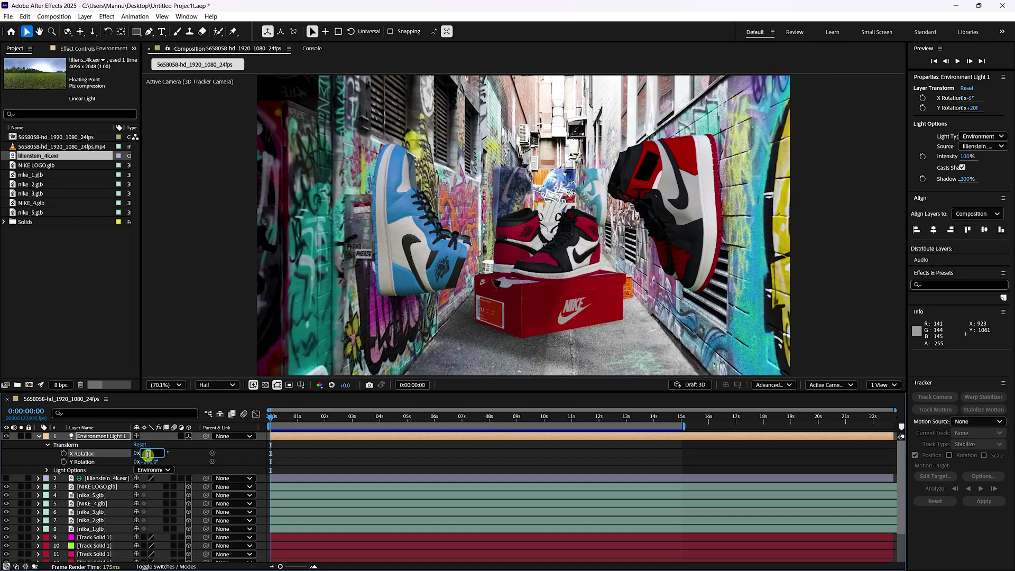
{"action": "type", "text": "-10"}
{"action": "key", "text": "Return"}
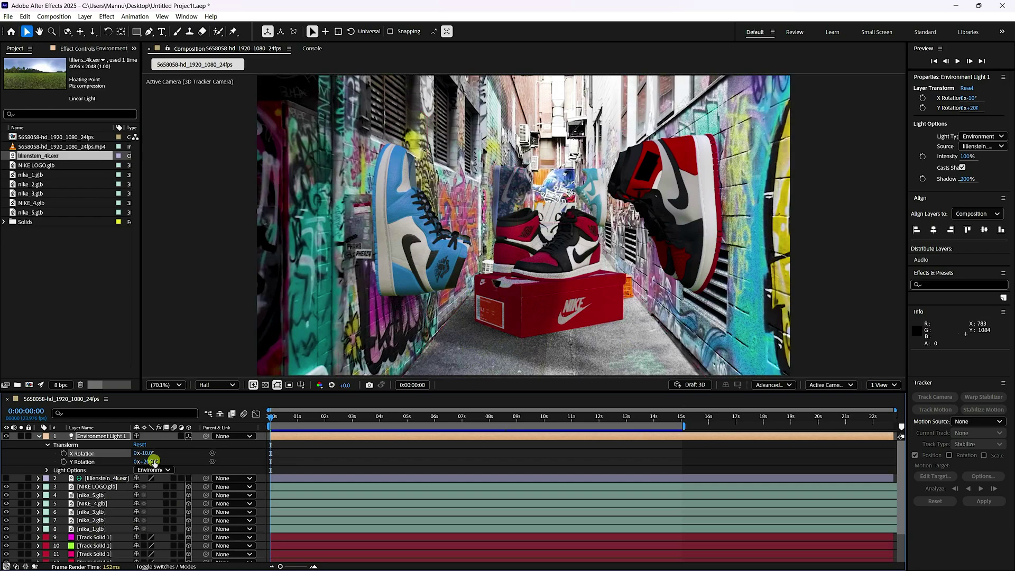
{"action": "left_click_drag", "start_coordinate": [148, 461], "coordinate": [141, 463]}
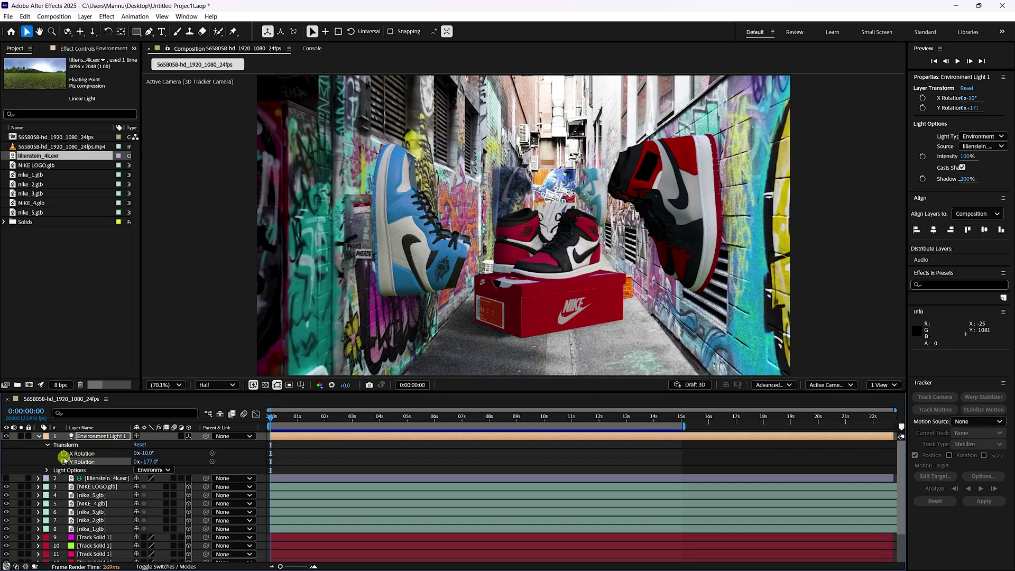
Step: Set the environment light's Intensity to 130% and collapse the layer
{"action": "left_click", "coordinate": [43, 468]}
{"action": "left_click", "coordinate": [47, 470]}
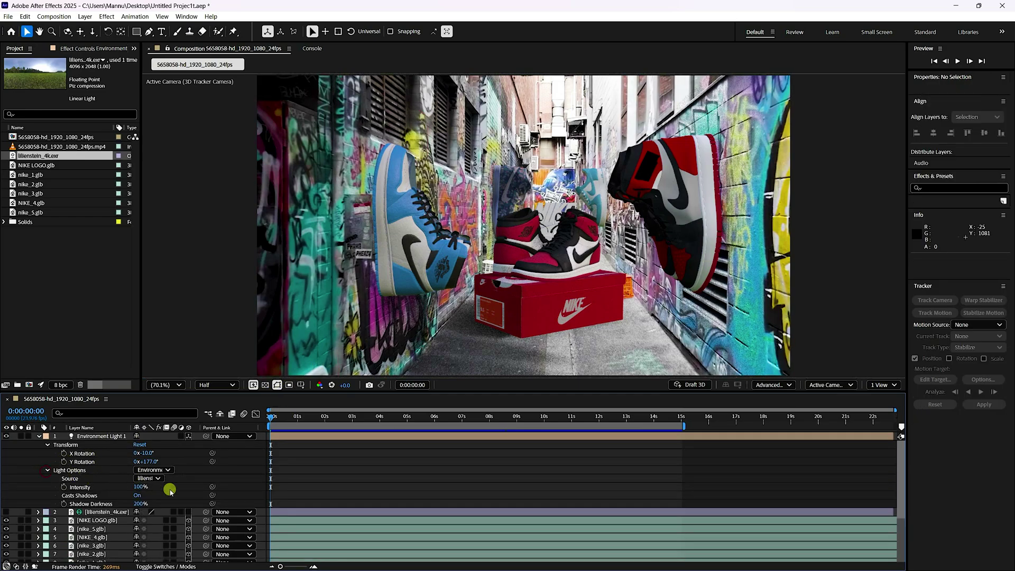
{"action": "left_click", "coordinate": [139, 487]}
{"action": "type", "text": "150"}
{"action": "key", "text": "Return"}
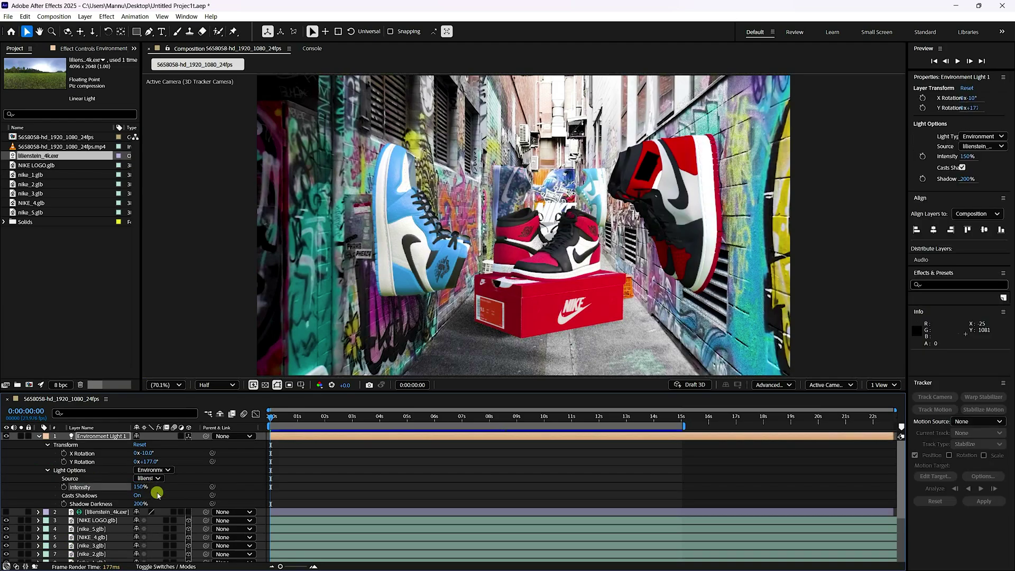
{"action": "left_click", "coordinate": [134, 488]}
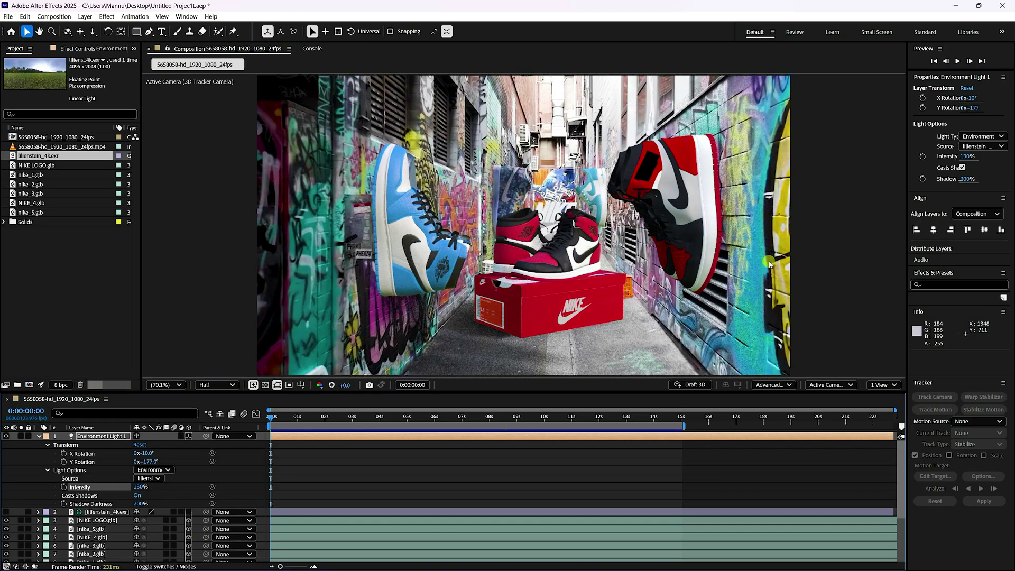
{"action": "left_click", "coordinate": [40, 436]}
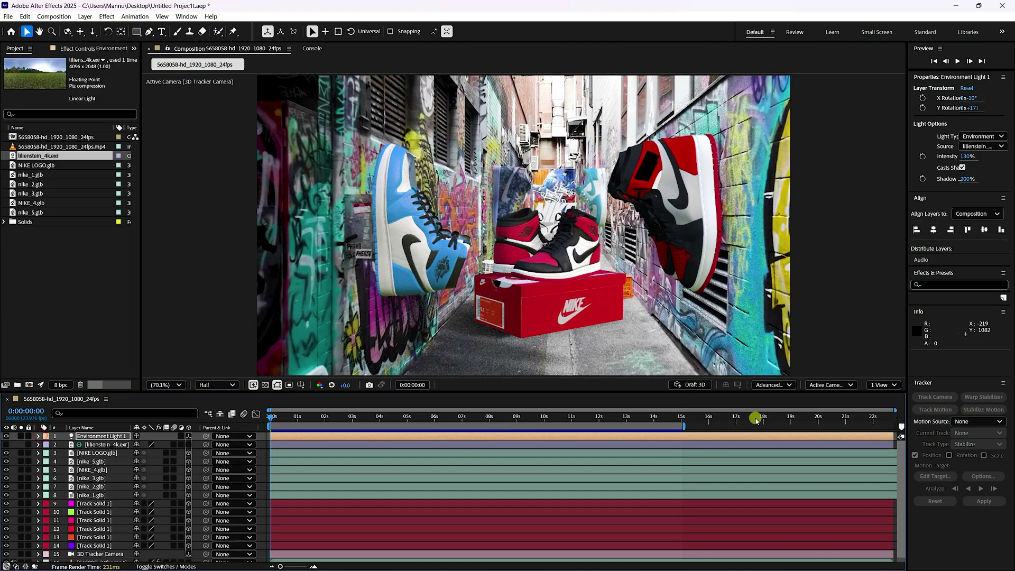
Step: In the Advanced 3D render options, set Render Quality to 32 and shadow Smoothness to 16, and fit the shadow casting box to the scene
{"action": "left_click", "coordinate": [771, 385]}
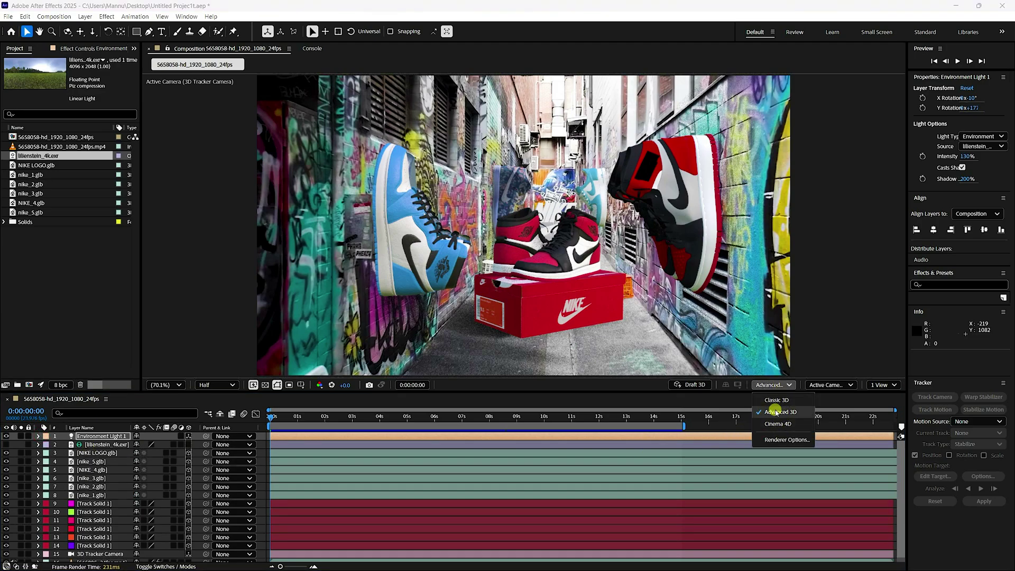
{"action": "left_click", "coordinate": [769, 441]}
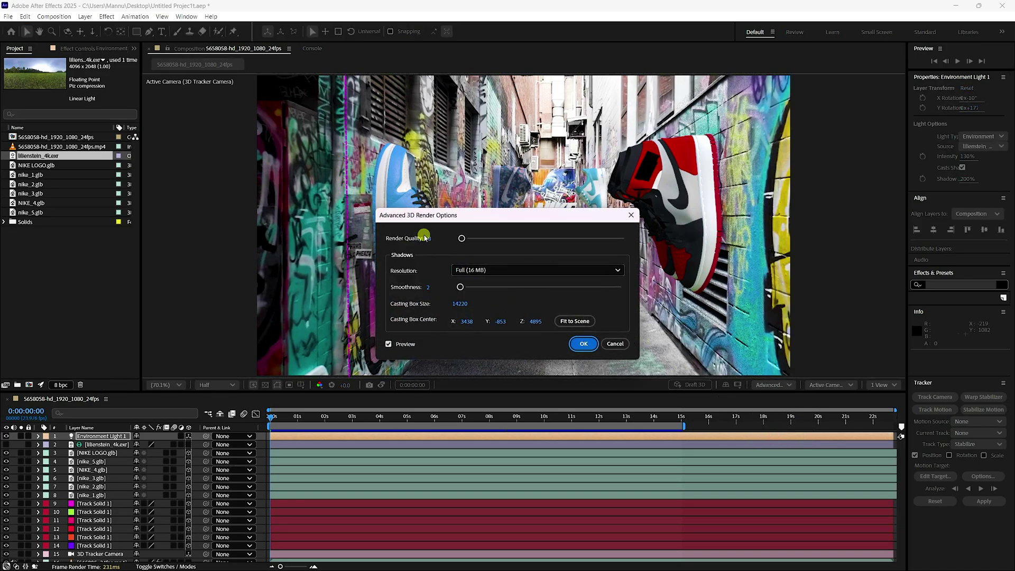
{"action": "left_click", "coordinate": [430, 238]}
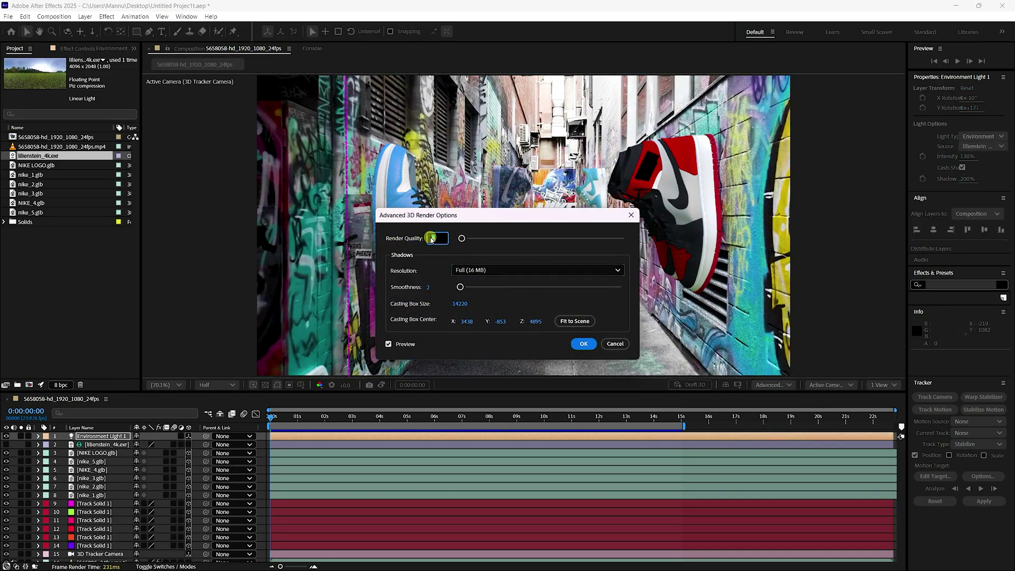
{"action": "left_click", "coordinate": [432, 287]}
{"action": "type", "text": "16"}
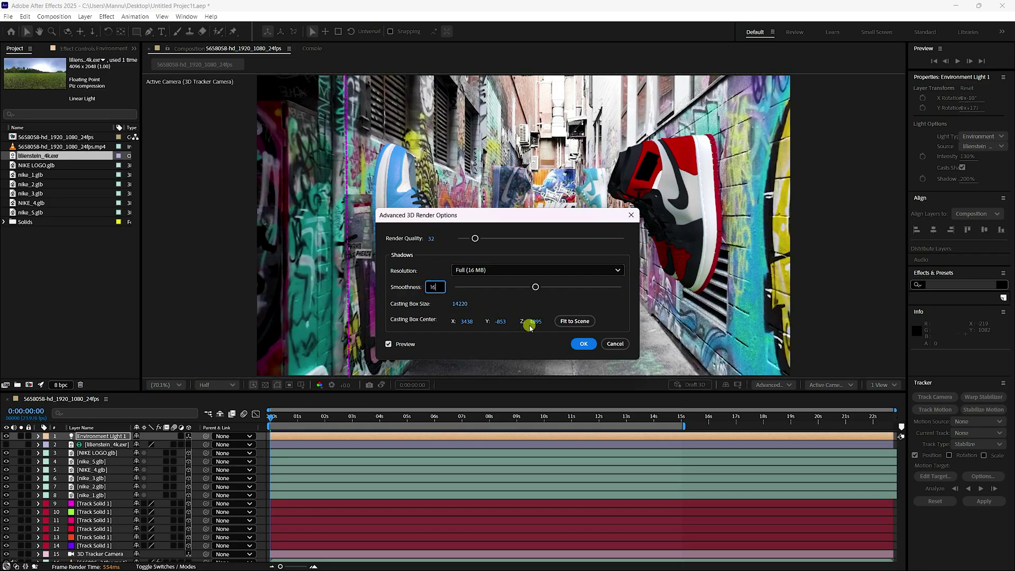
{"action": "left_click", "coordinate": [574, 321]}
{"action": "left_click", "coordinate": [585, 344]}
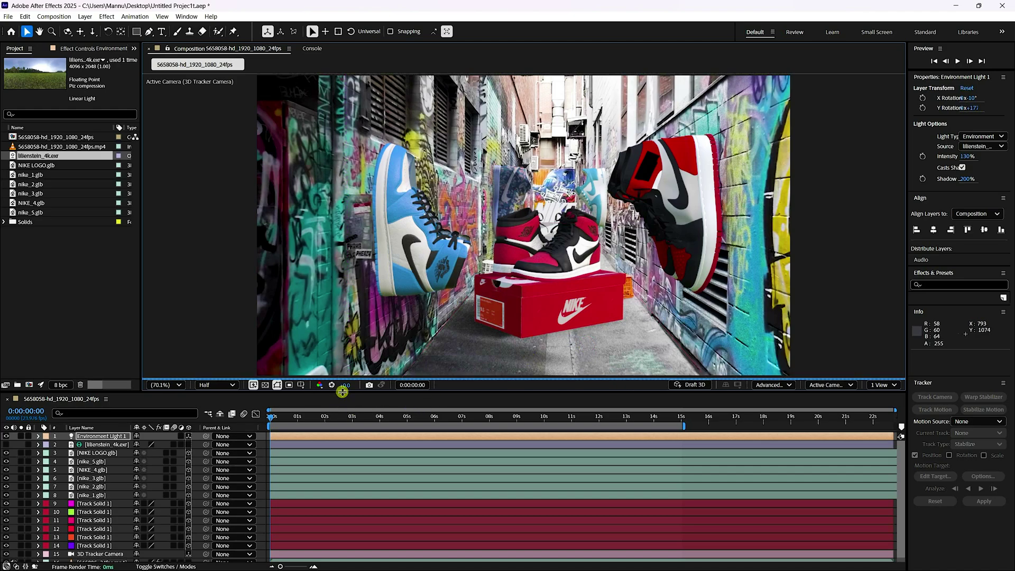
Step: Enlarge the composition viewer, set its preview resolution to Full, and inspect the frame with the viewer maximized before restoring the layout
{"action": "left_click_drag", "start_coordinate": [340, 398], "coordinate": [336, 440]}
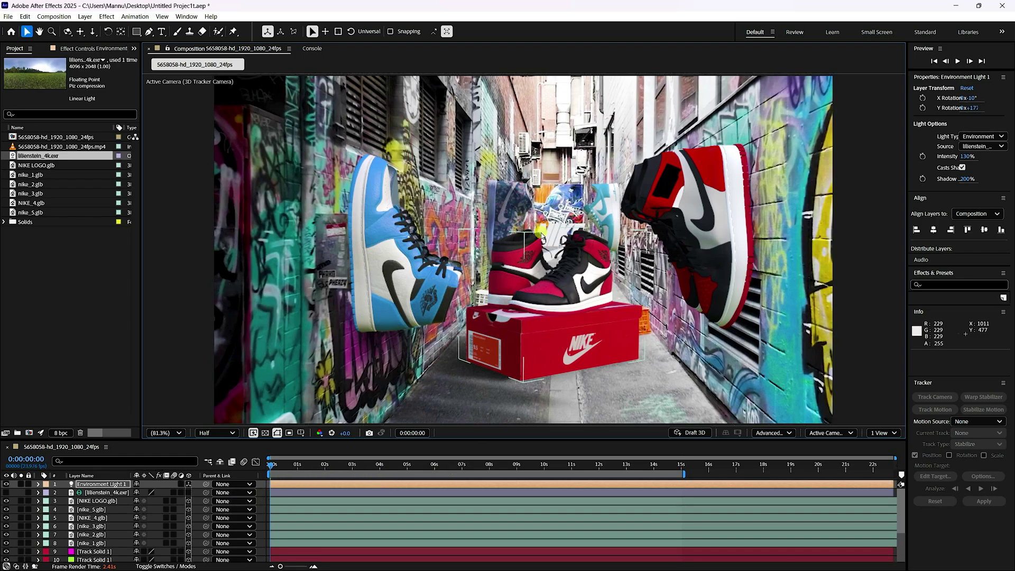
{"action": "left_click", "coordinate": [224, 432]}
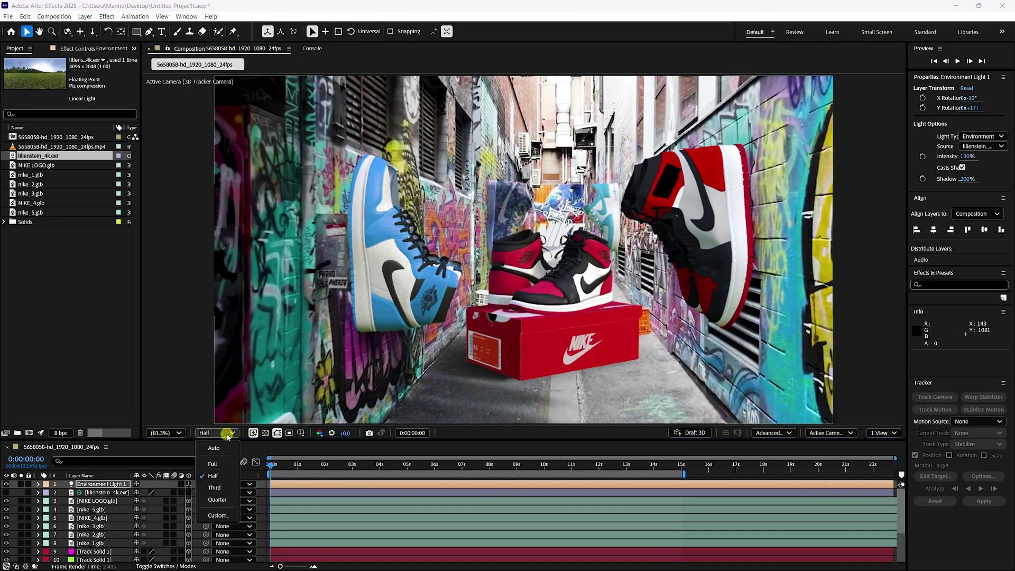
{"action": "left_click", "coordinate": [212, 464]}
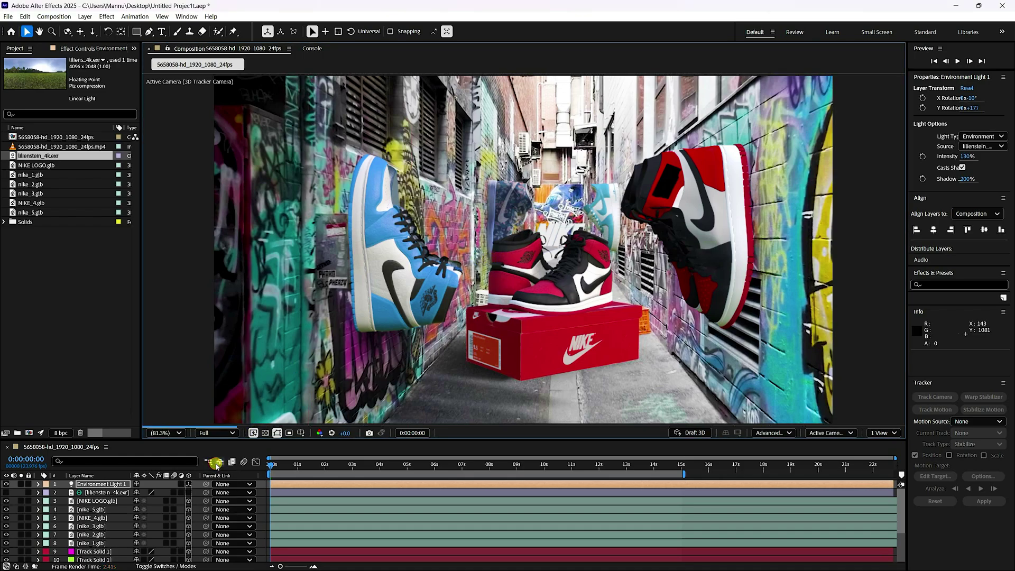
{"action": "key", "text": "grave"}
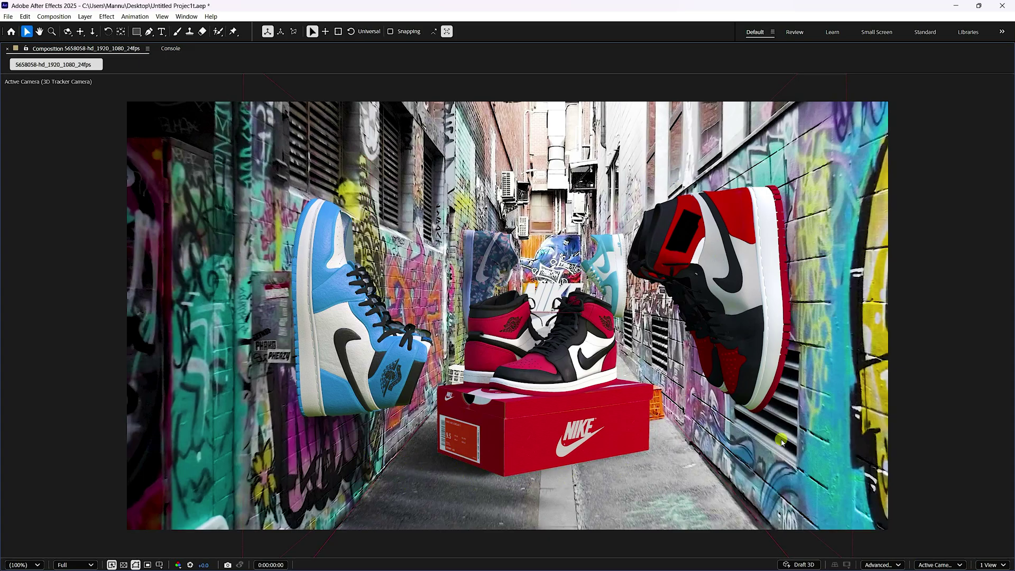
{"action": "key", "text": "grave"}
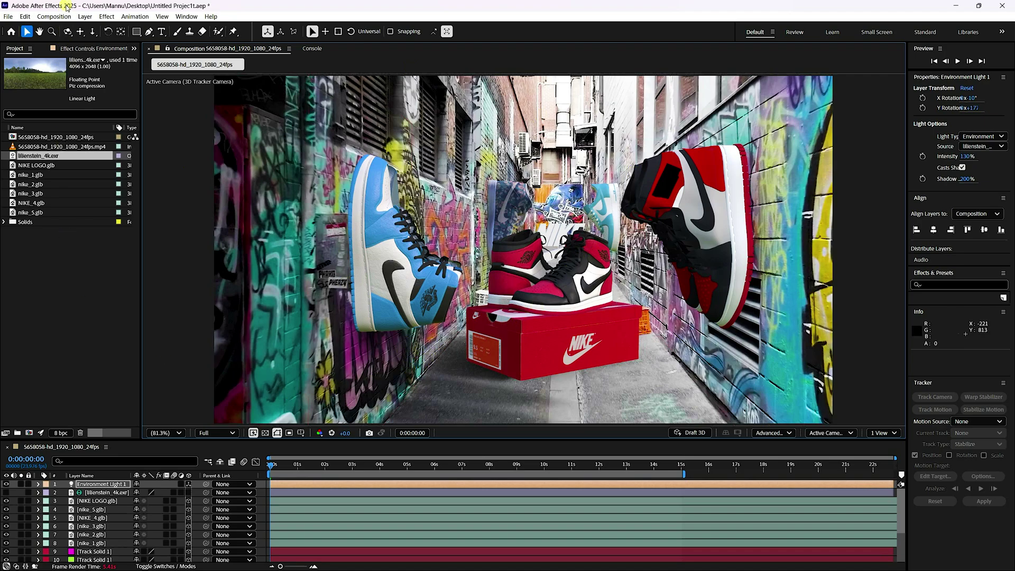
Step: Add the alley composition to the render queue
{"action": "left_click", "coordinate": [106, 17]}
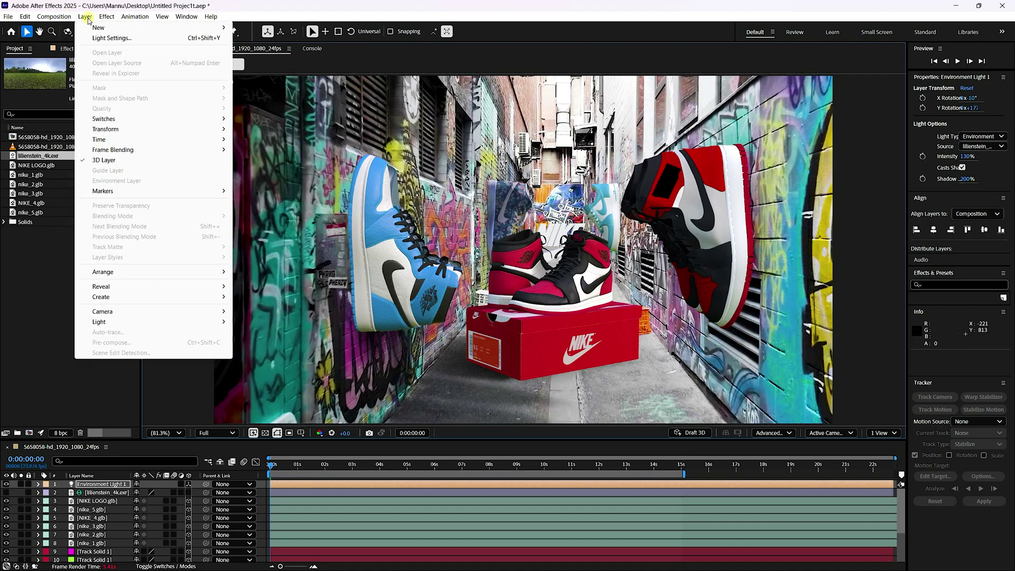
{"action": "left_click", "coordinate": [85, 17]}
{"action": "left_click", "coordinate": [69, 21]}
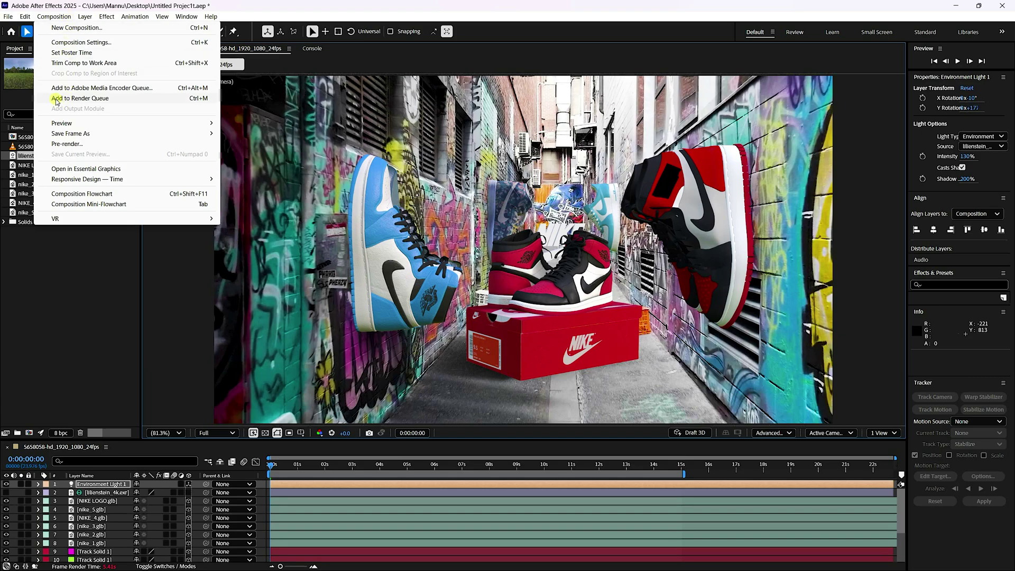
{"action": "left_click", "coordinate": [80, 98]}
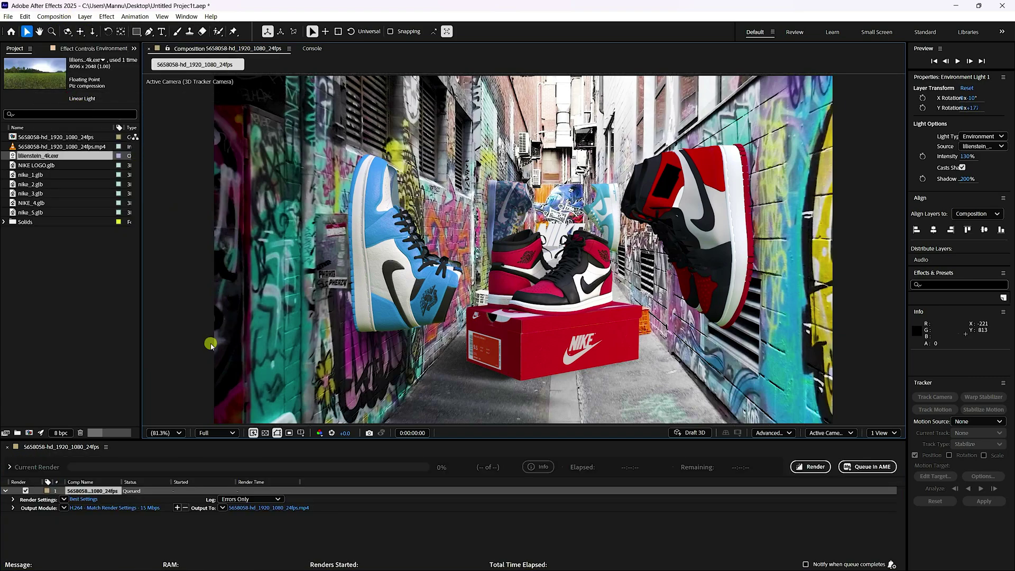
Step: Set the output module's format to JPEG Sequence and accept the JPEG options with Maximum quality
{"action": "left_click", "coordinate": [99, 508]}
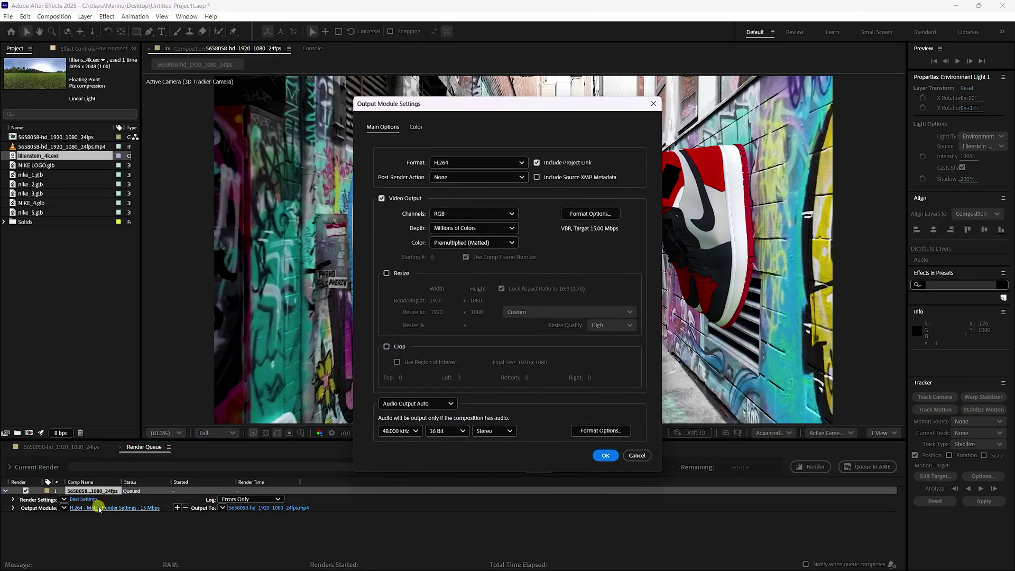
{"action": "left_click", "coordinate": [465, 163]}
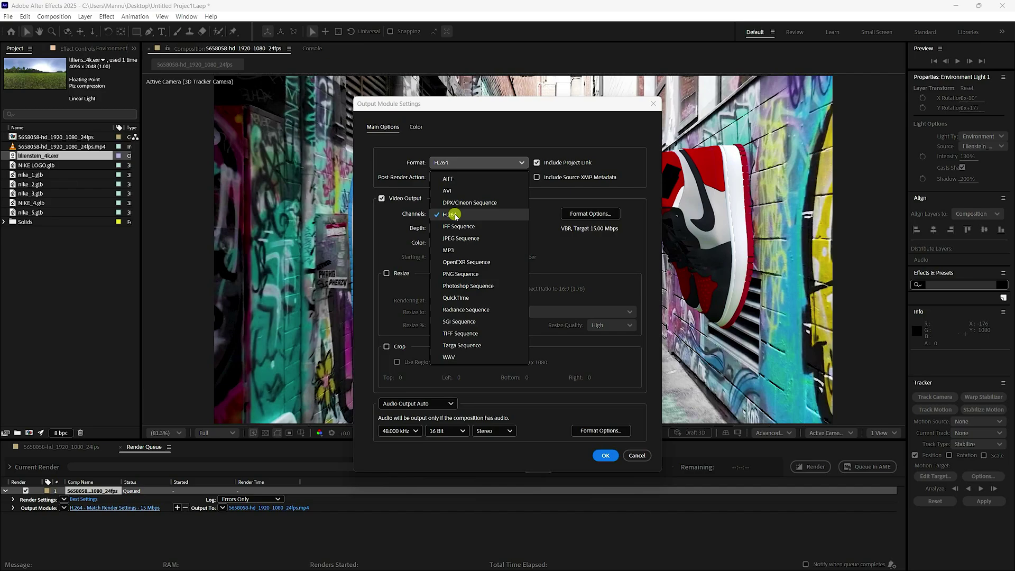
{"action": "left_click", "coordinate": [460, 238]}
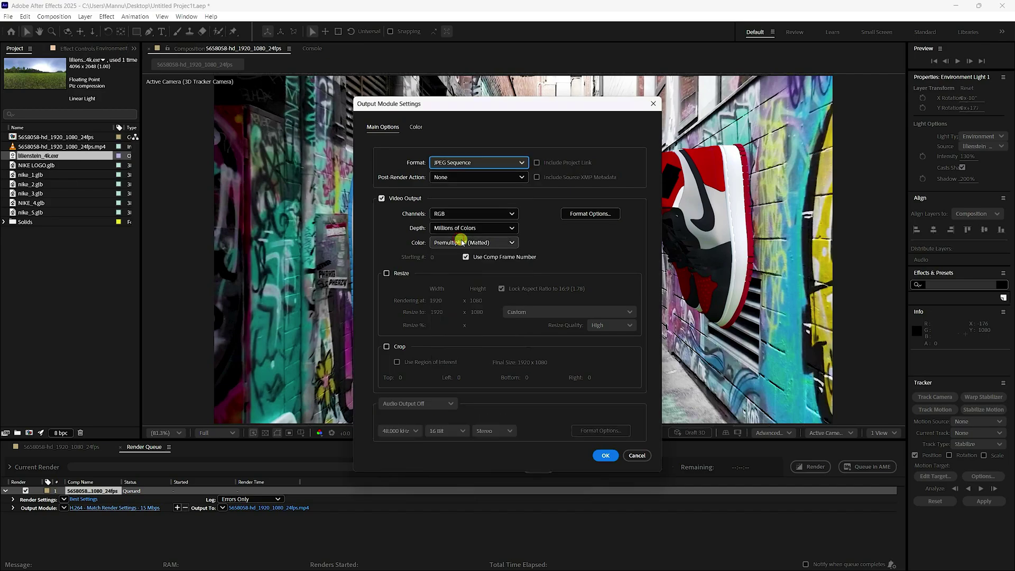
{"action": "left_click", "coordinate": [578, 216]}
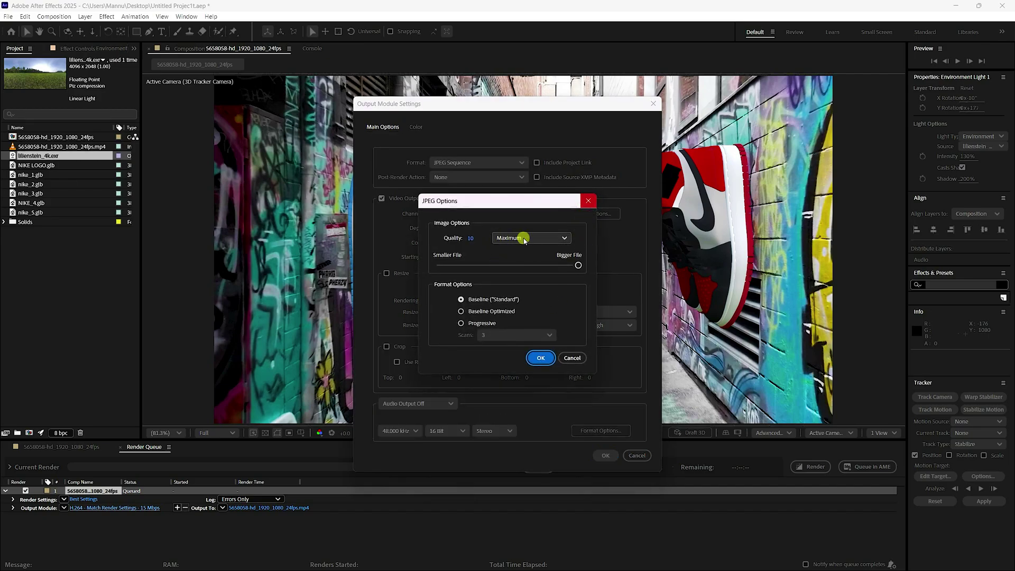
{"action": "left_click", "coordinate": [540, 358]}
{"action": "left_click", "coordinate": [606, 456]}
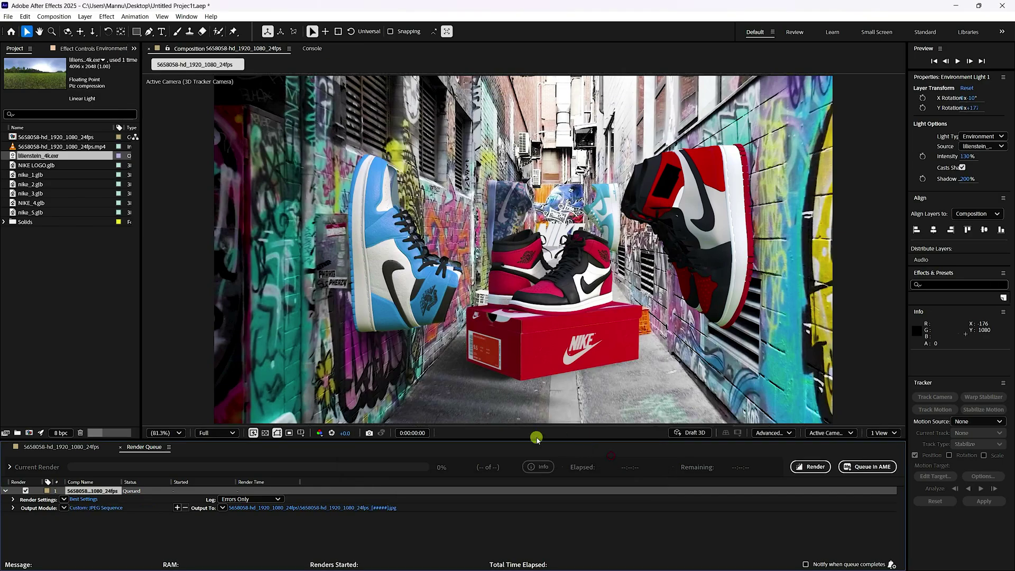
Step: For the render's output location, create a folder named ren on the Desktop and open it
{"action": "left_click", "coordinate": [296, 508]}
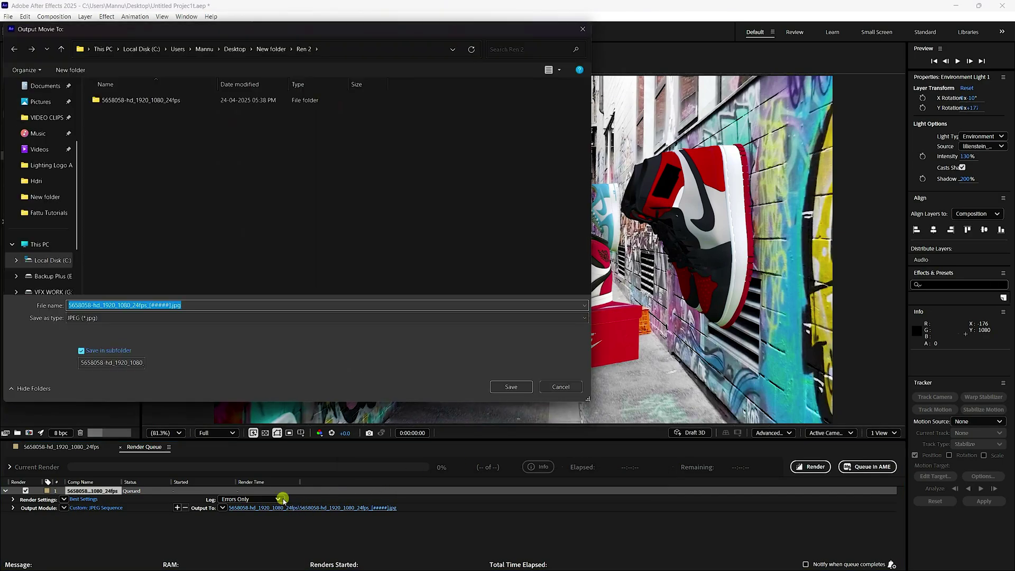
{"action": "scroll", "coordinate": [37, 174], "scroll_direction": "up", "scroll_amount": 2}
{"action": "left_click", "coordinate": [39, 153]}
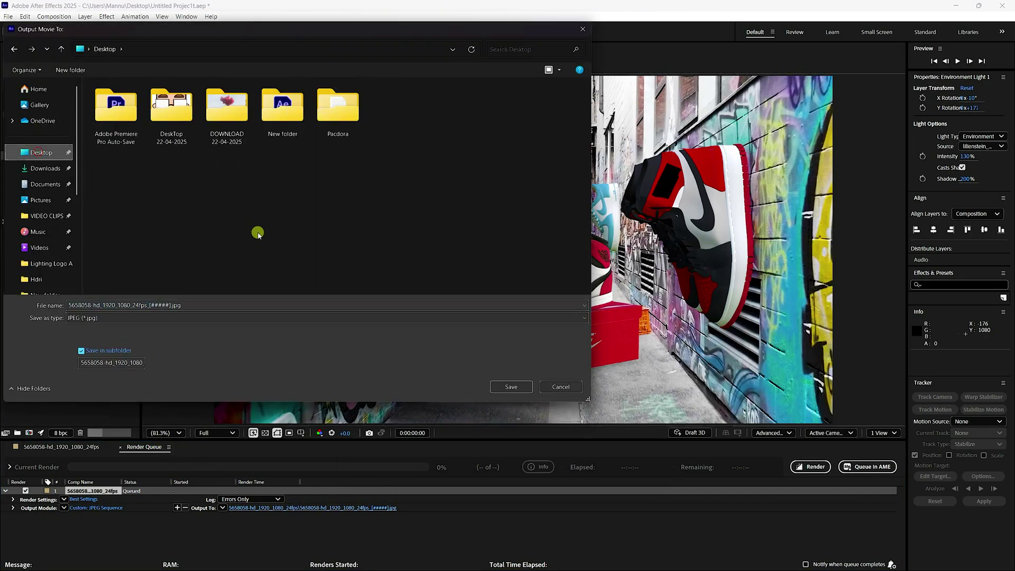
{"action": "right_click", "coordinate": [258, 232]}
{"action": "mouse_move", "coordinate": [289, 318]}
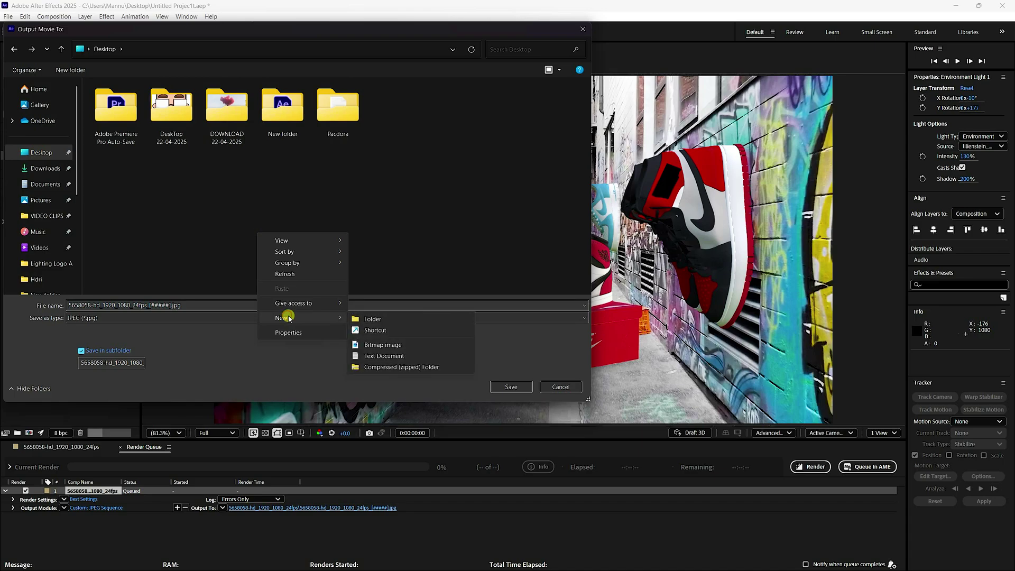
{"action": "left_click", "coordinate": [361, 319]}
{"action": "type", "text": "re"}
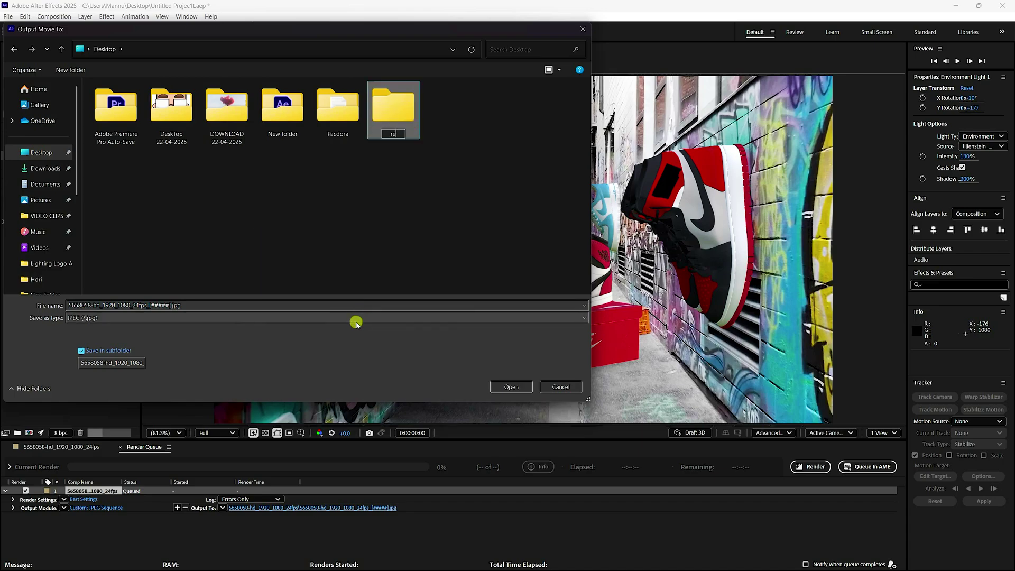
{"action": "type", "text": "n"}
{"action": "key", "text": "Return"}
{"action": "key", "text": "Return"}
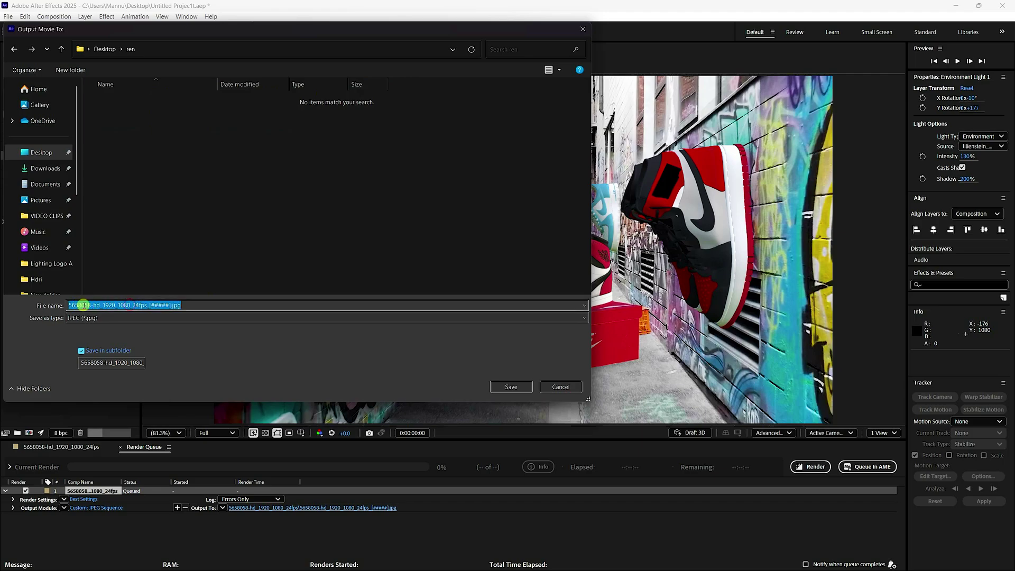
Step: Name the image sequence ren[#####].jpg, save the output destination, and start the render
{"action": "left_click", "coordinate": [125, 305]}
{"action": "left_click_drag", "start_coordinate": [130, 305], "coordinate": [59, 306]}
{"action": "type", "text": "r"}
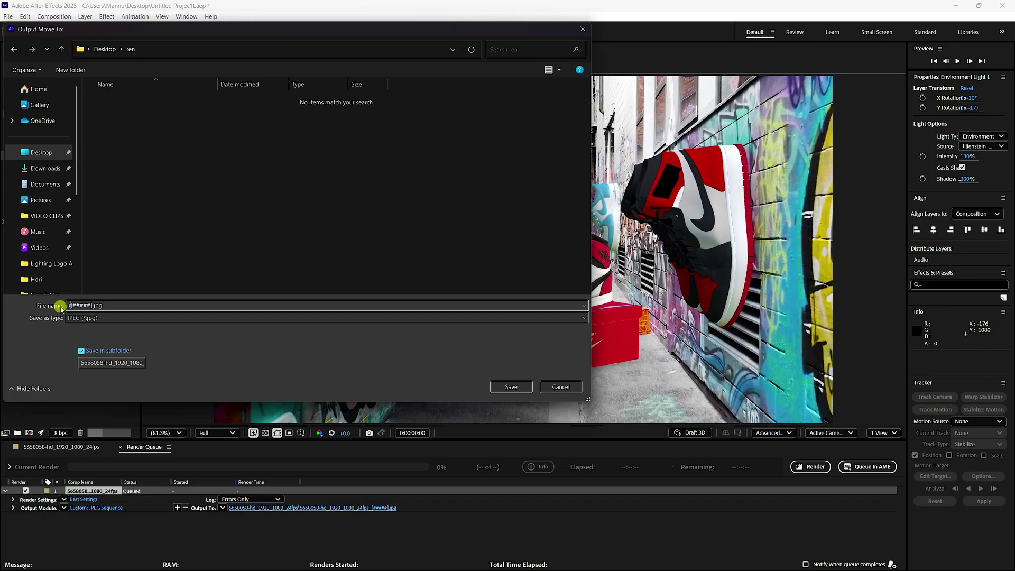
{"action": "type", "text": "en"}
{"action": "left_click", "coordinate": [511, 387]}
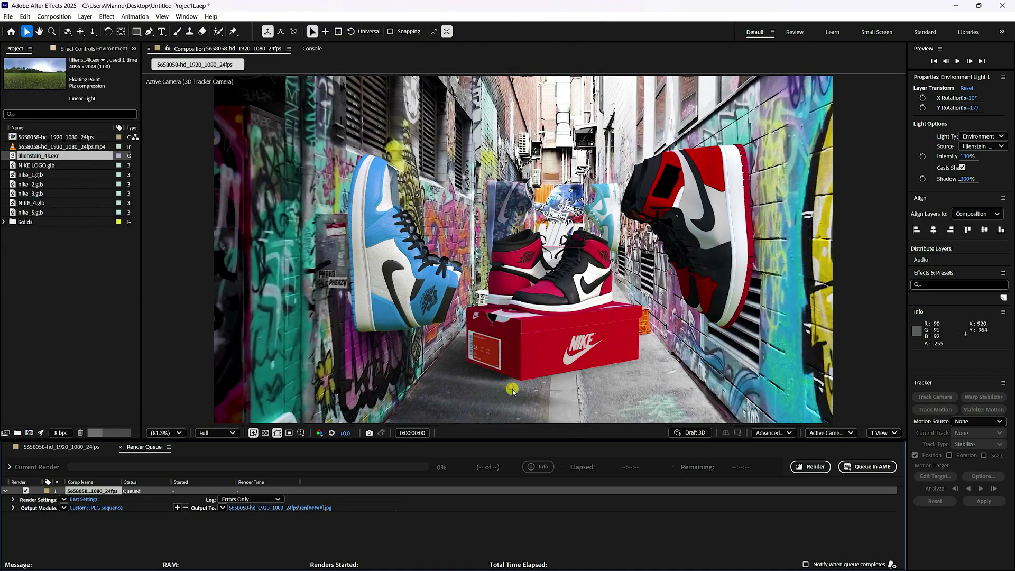
{"action": "left_click", "coordinate": [808, 468]}
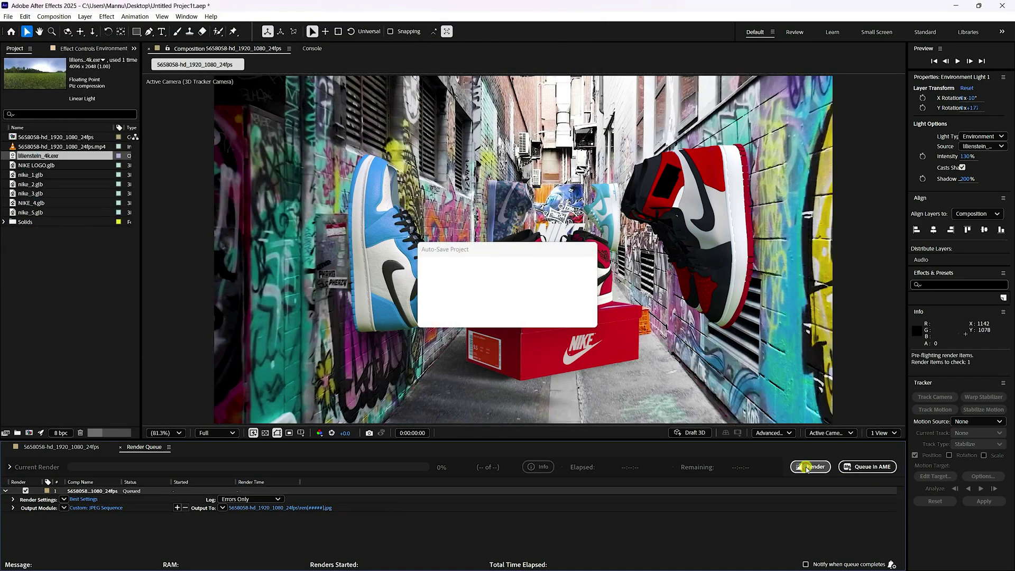